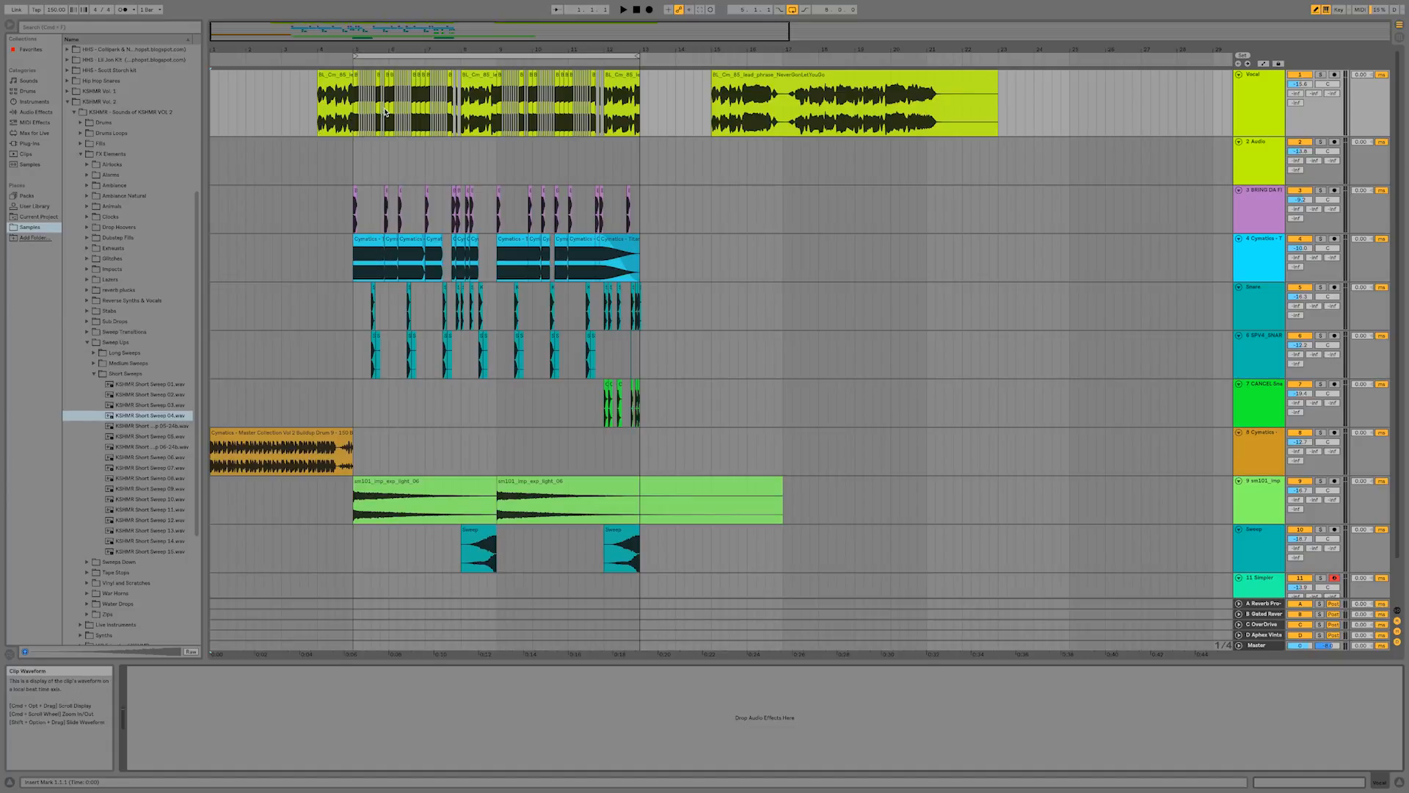
- Play the unedited lead phrase clip on the Vocal track from its start to hear the source sample
left_click(782, 92)
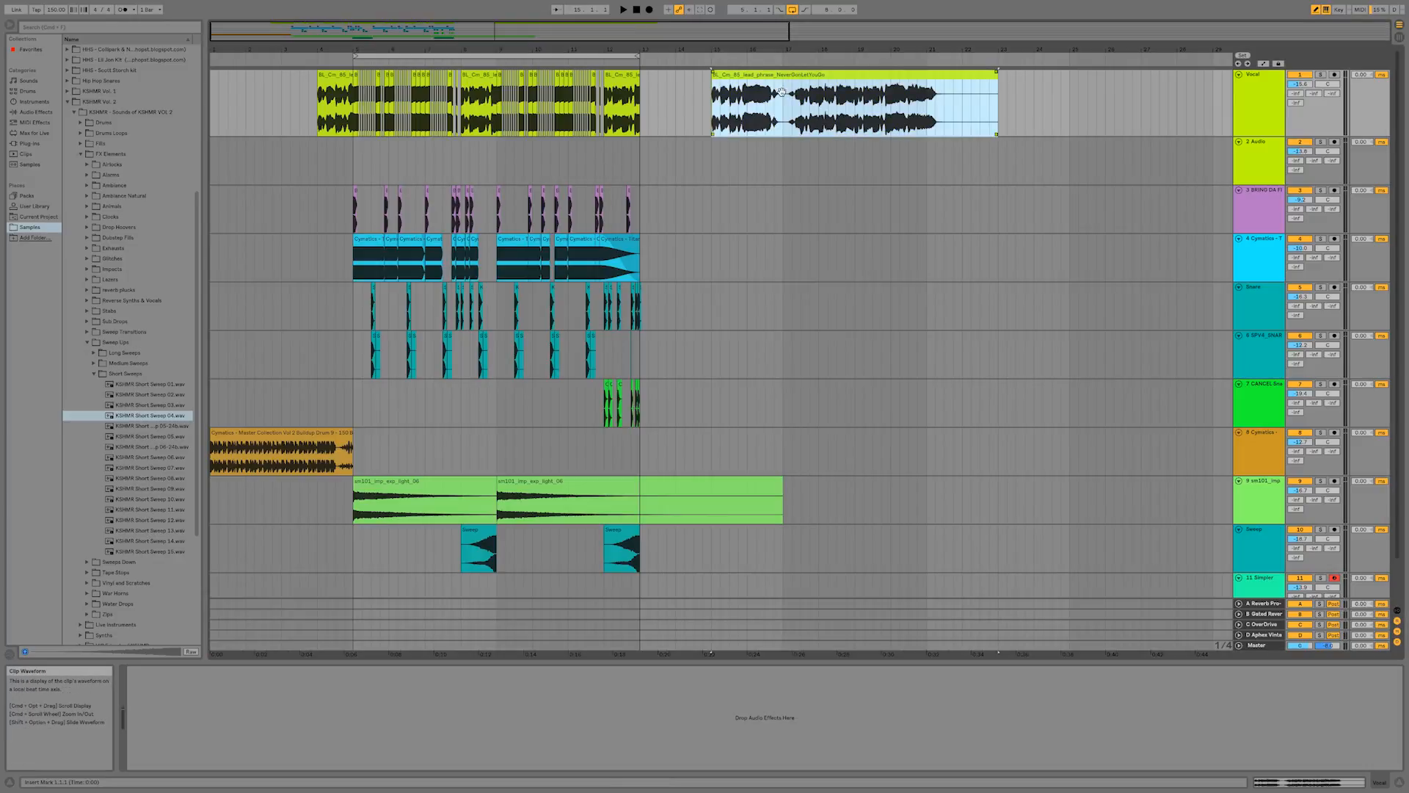
left_click(711, 120)
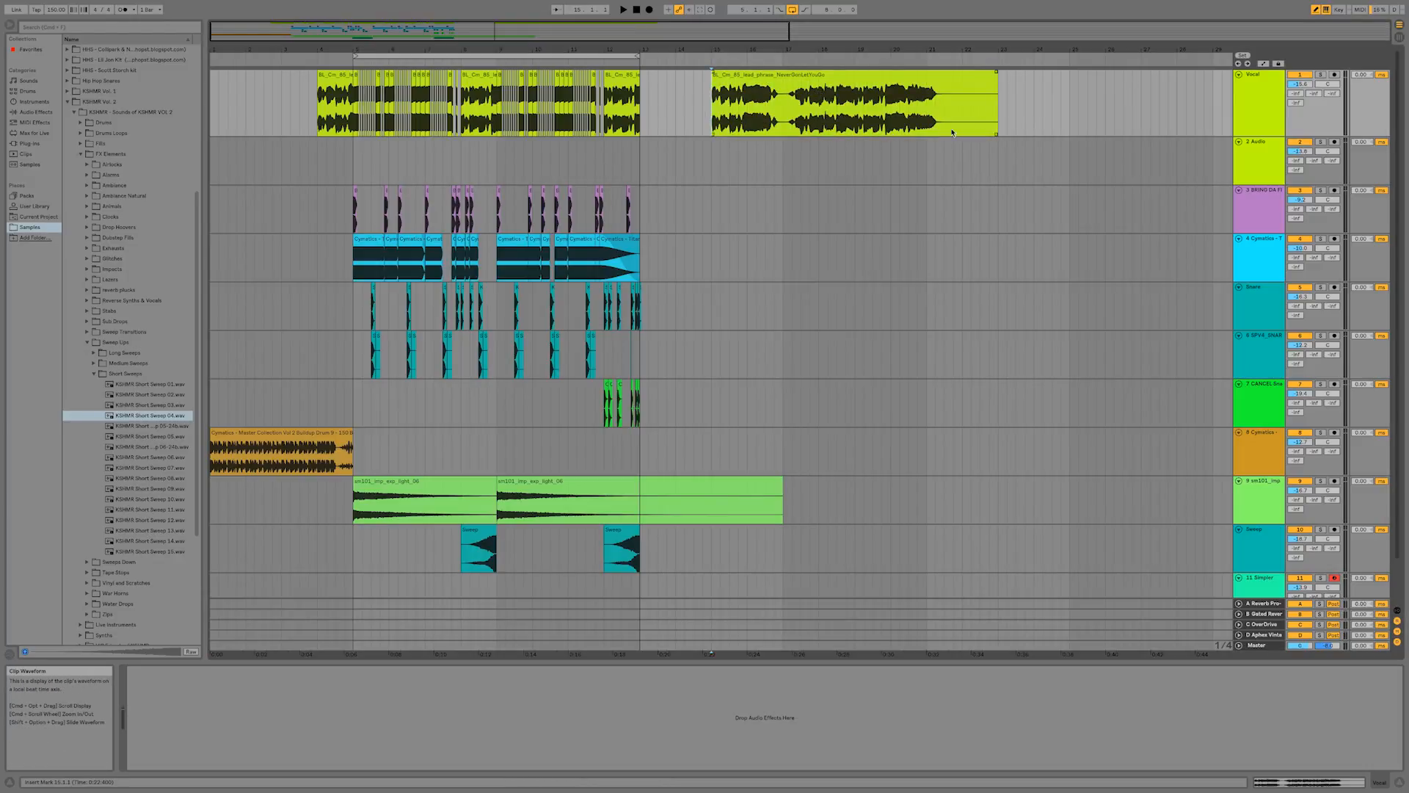
key("space")
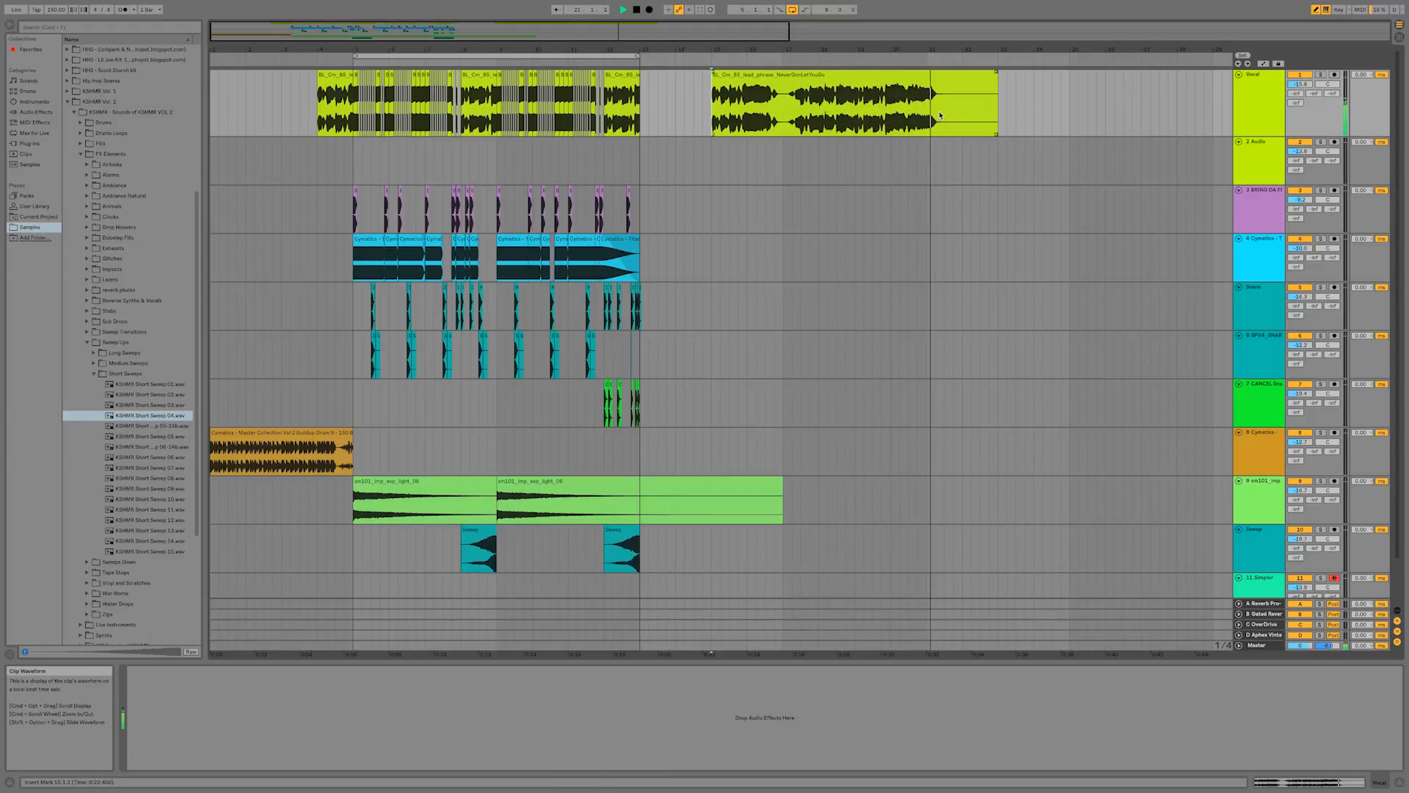
key("space")
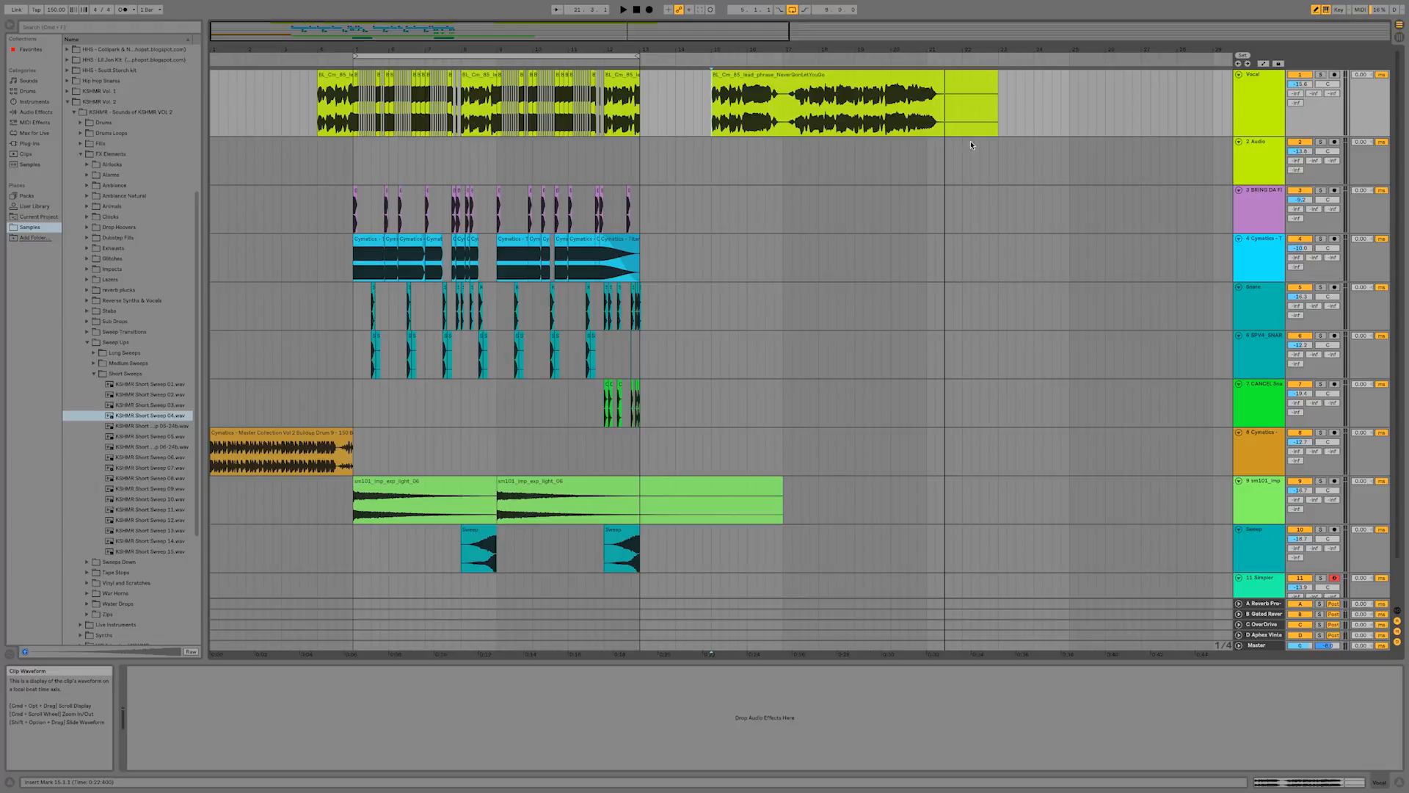
- Solo the Vocal track and play back its chopped vocal clips from bar 4
left_click(1319, 75)
left_click(316, 118)
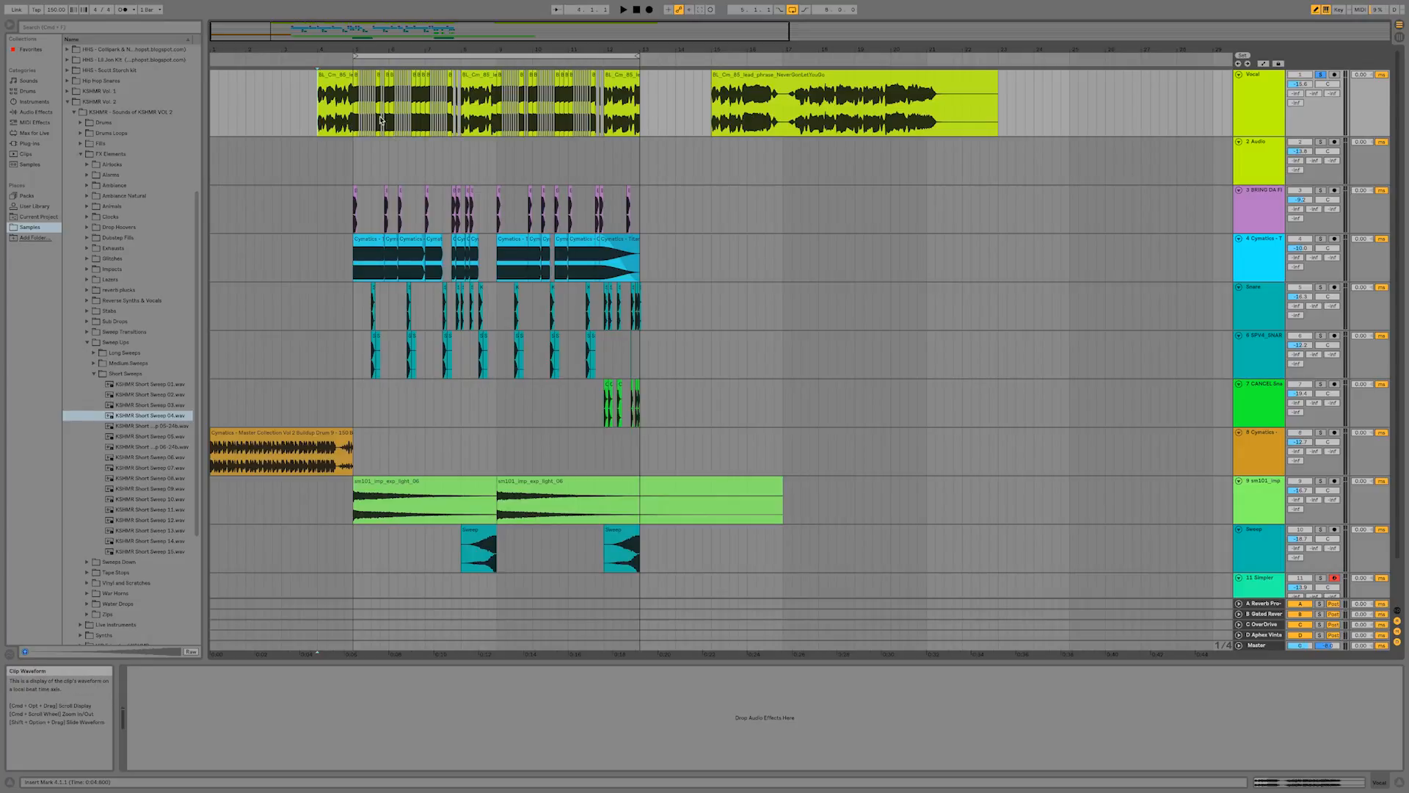
key("space")
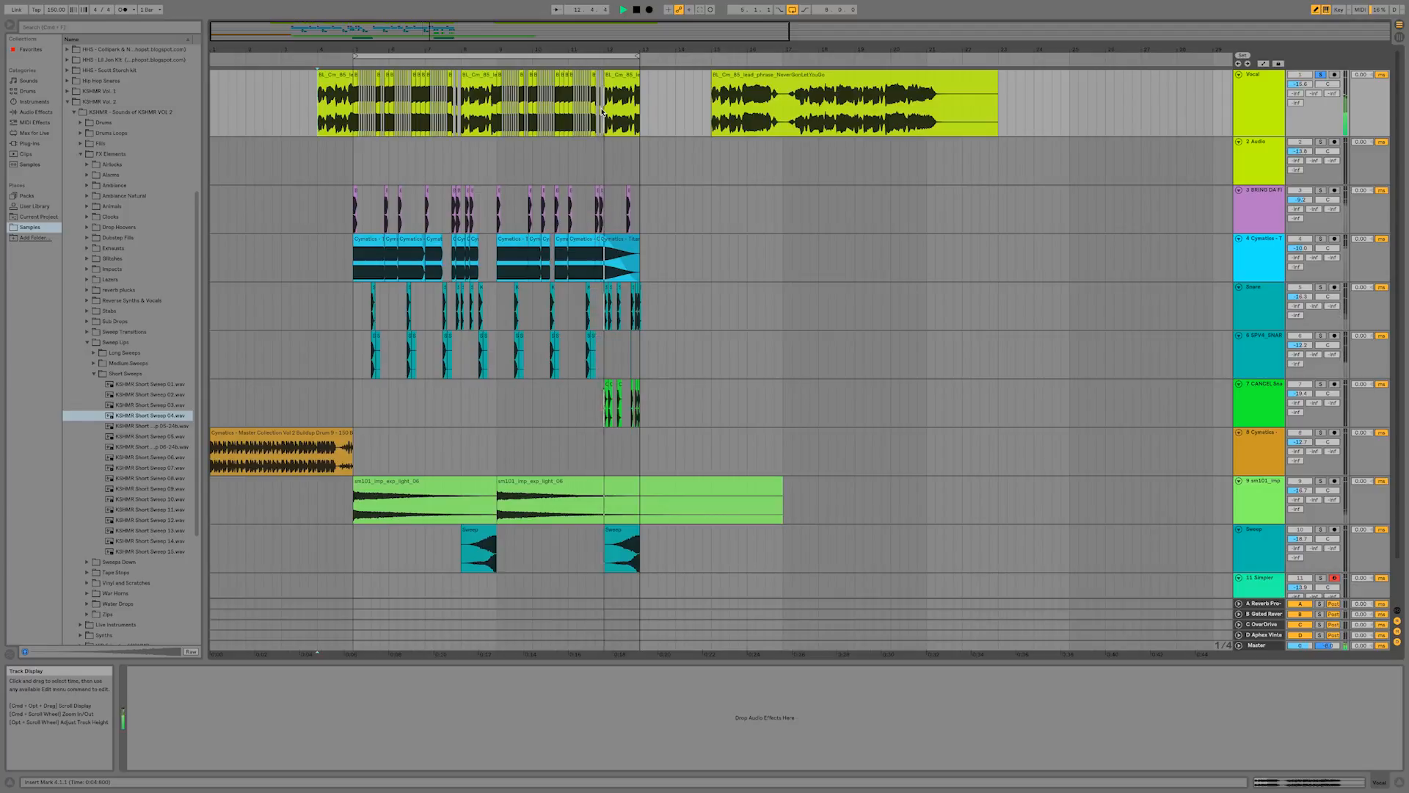
key("space")
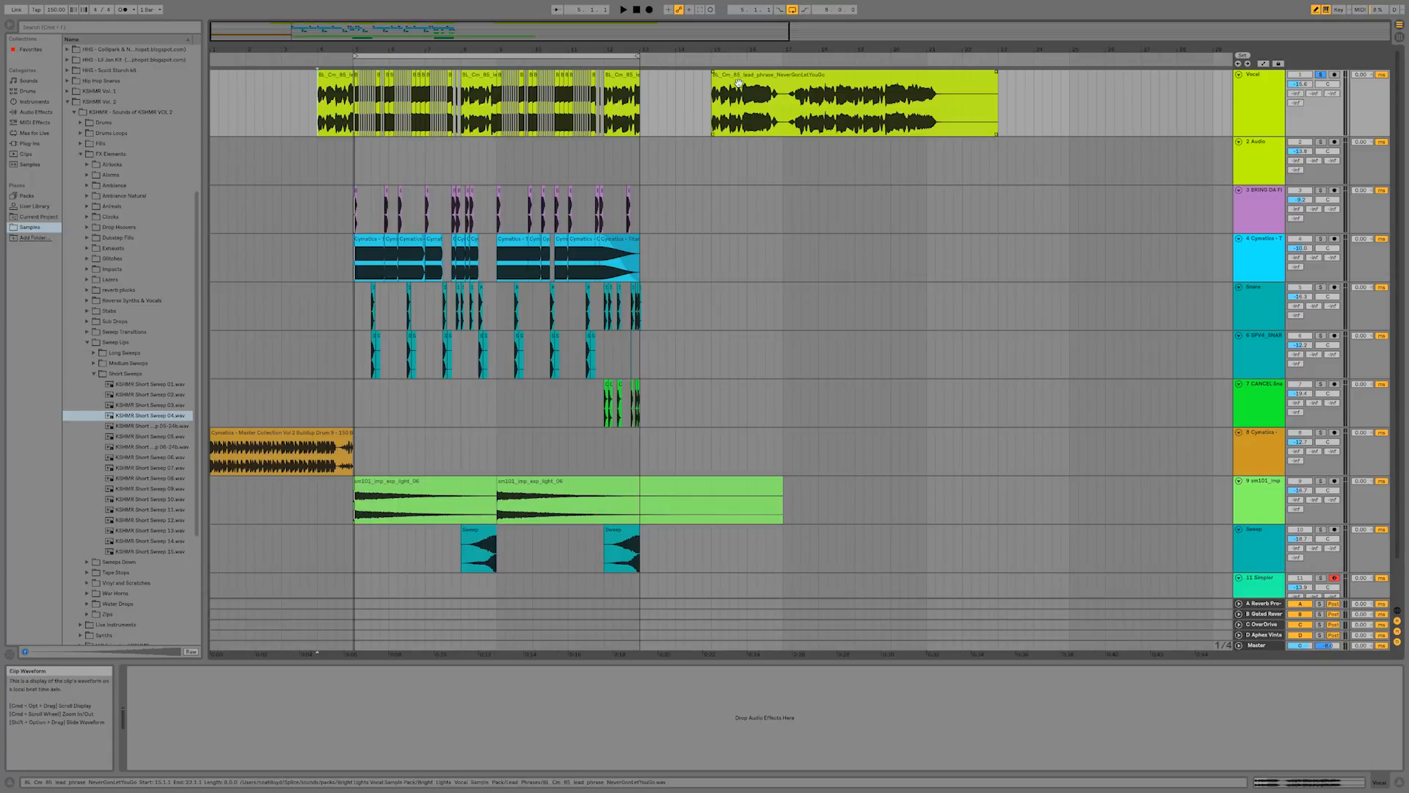
- Delete the unedited lead phrase clip that follows the chops and select the Vocal track
left_click(867, 76)
key("Delete")
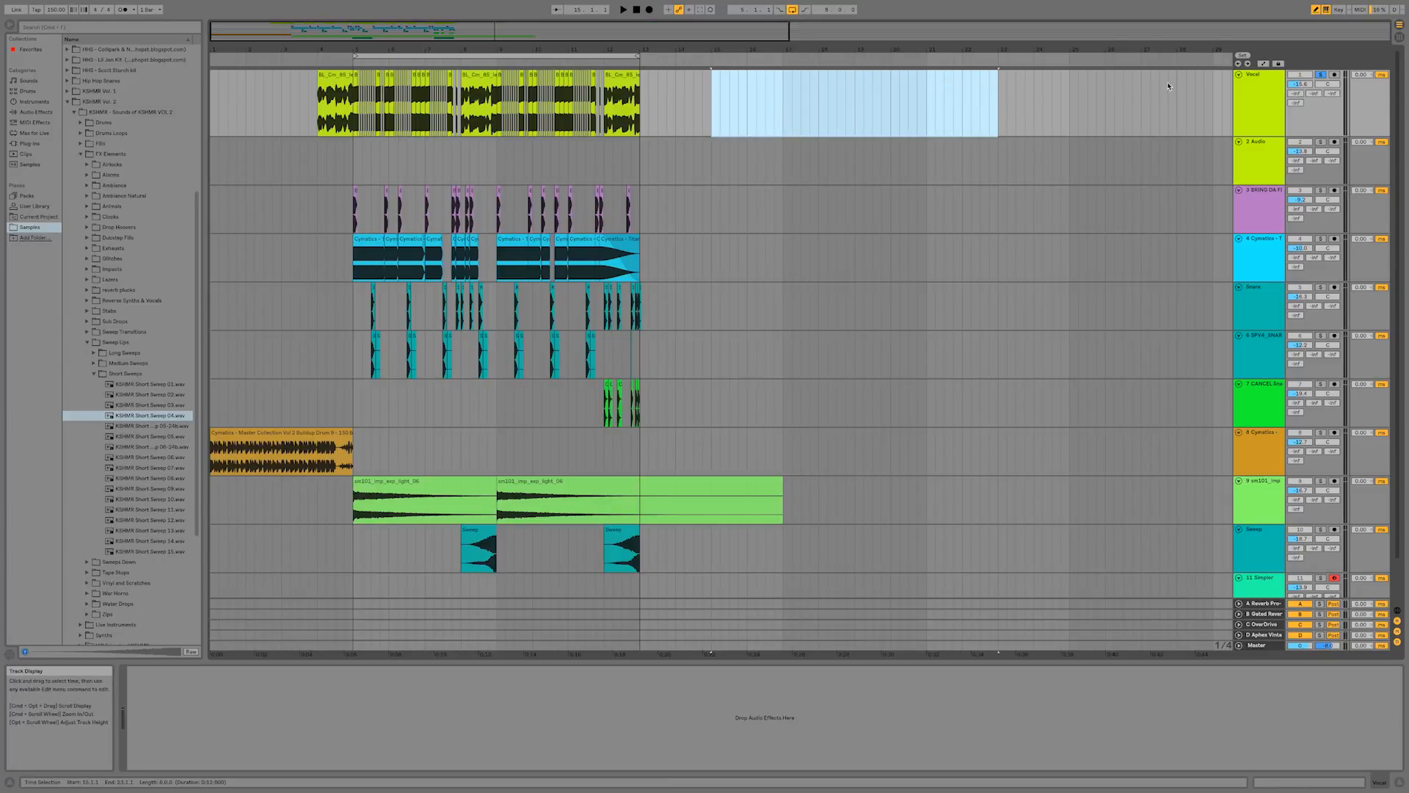
left_click(1276, 105)
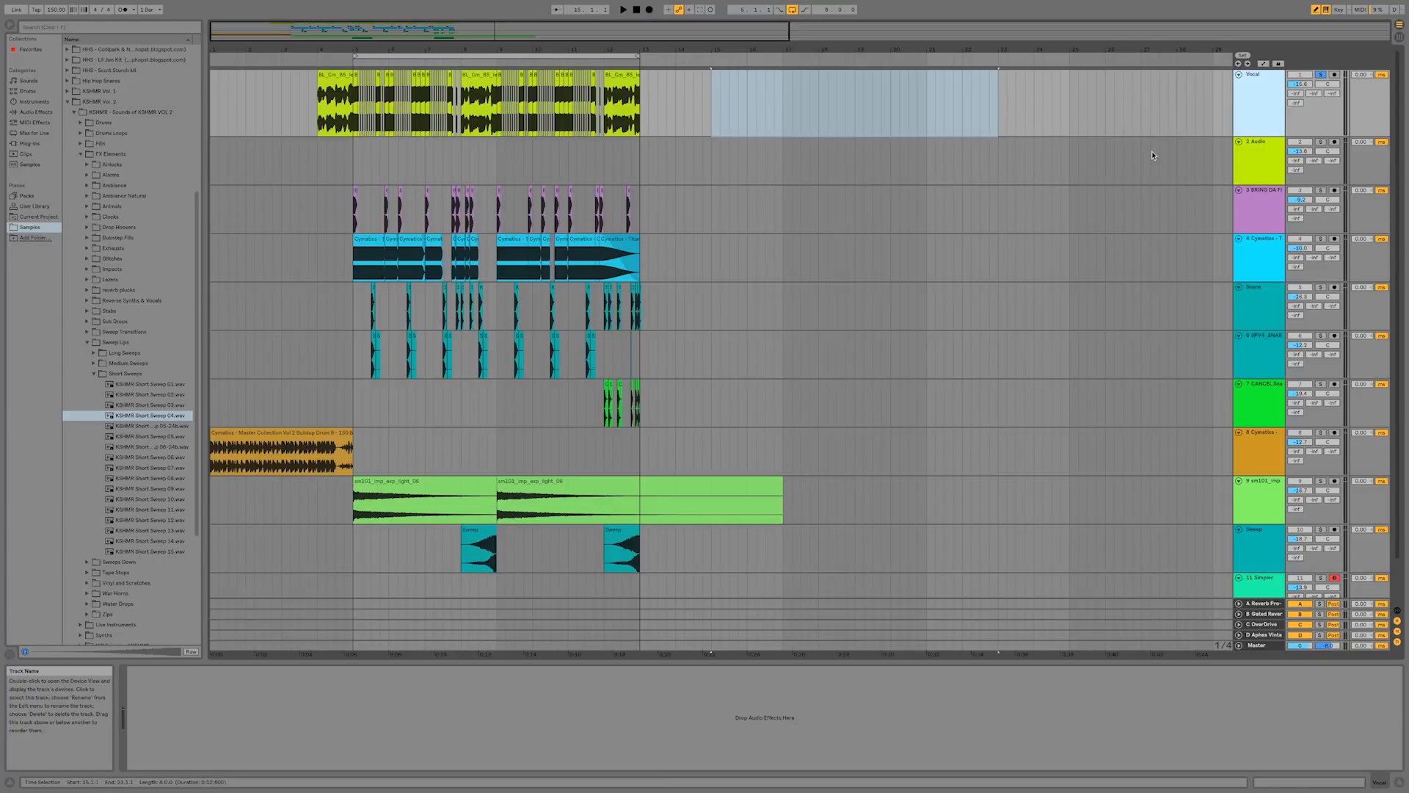
- Add EQ Eight to the Vocal track and set band 1 to a low cut, raising its cutoff frequency during playback
left_click(30, 113)
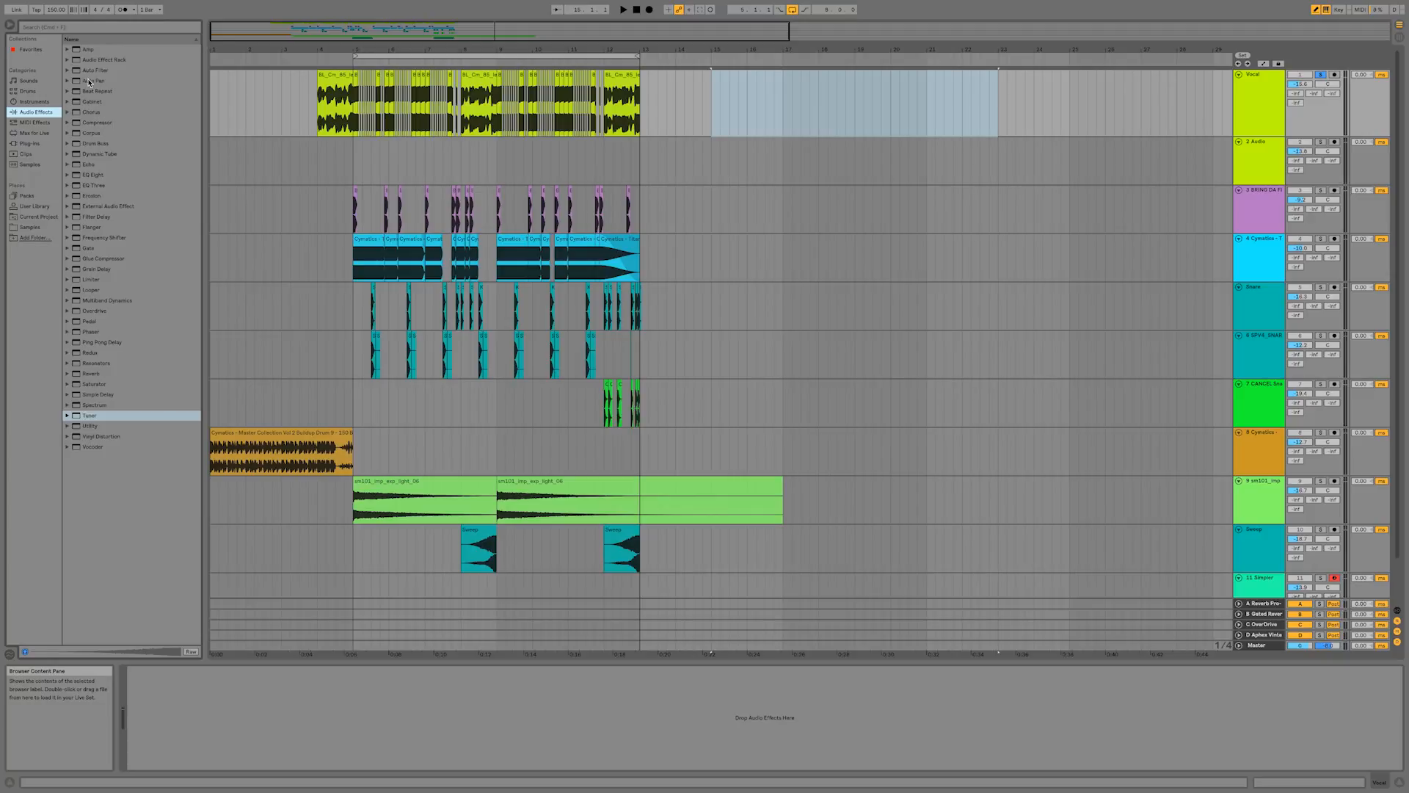
left_click_drag(97, 182, 147, 726)
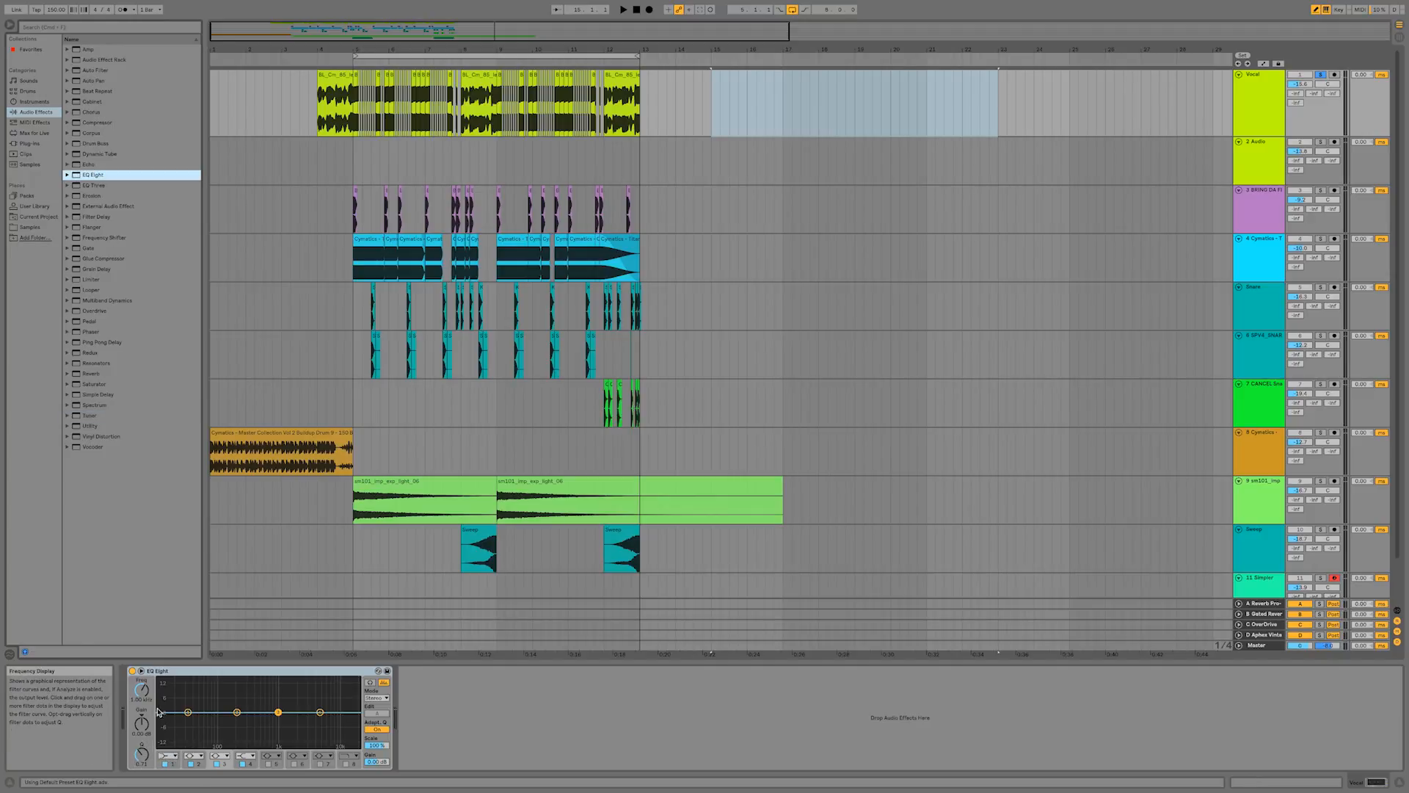
left_click(170, 756)
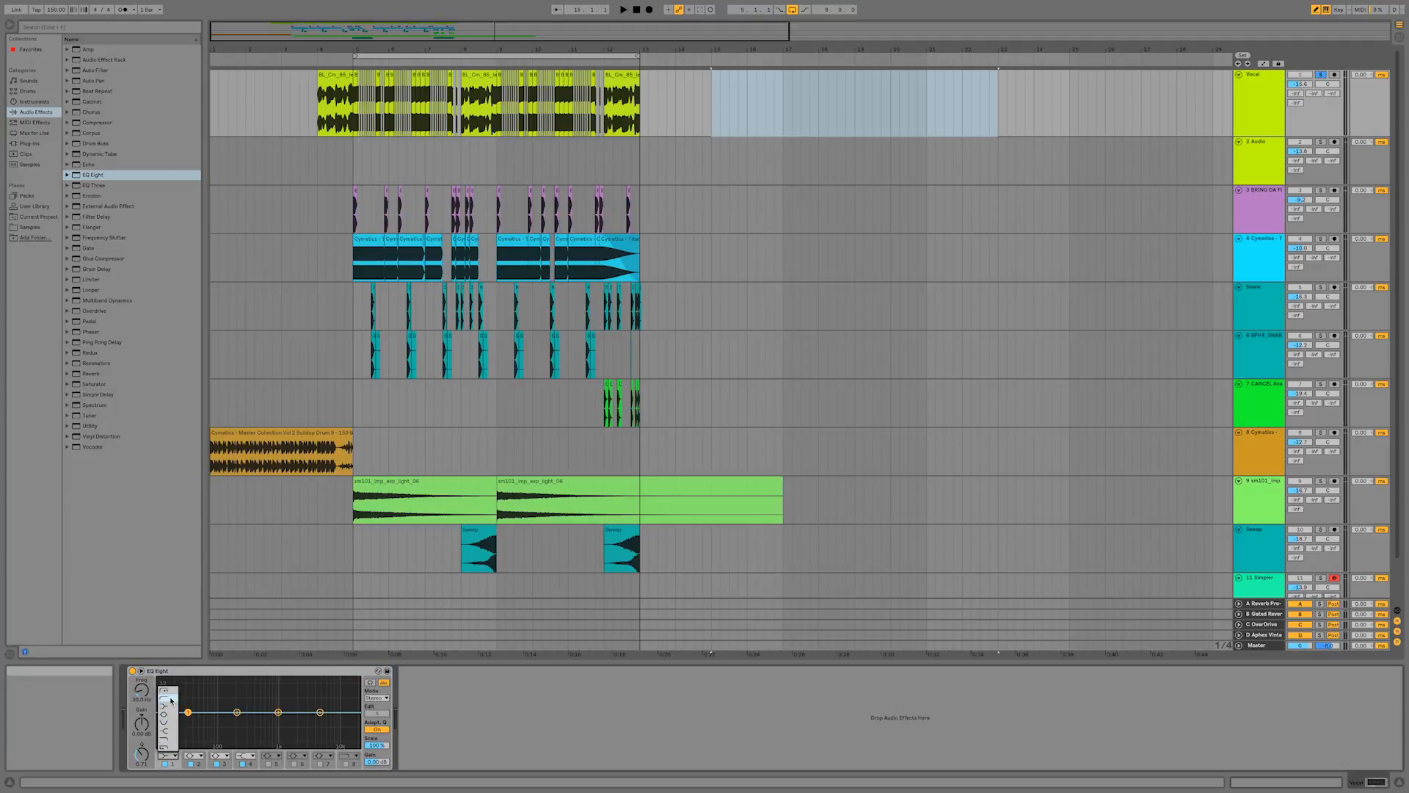
left_click(170, 701)
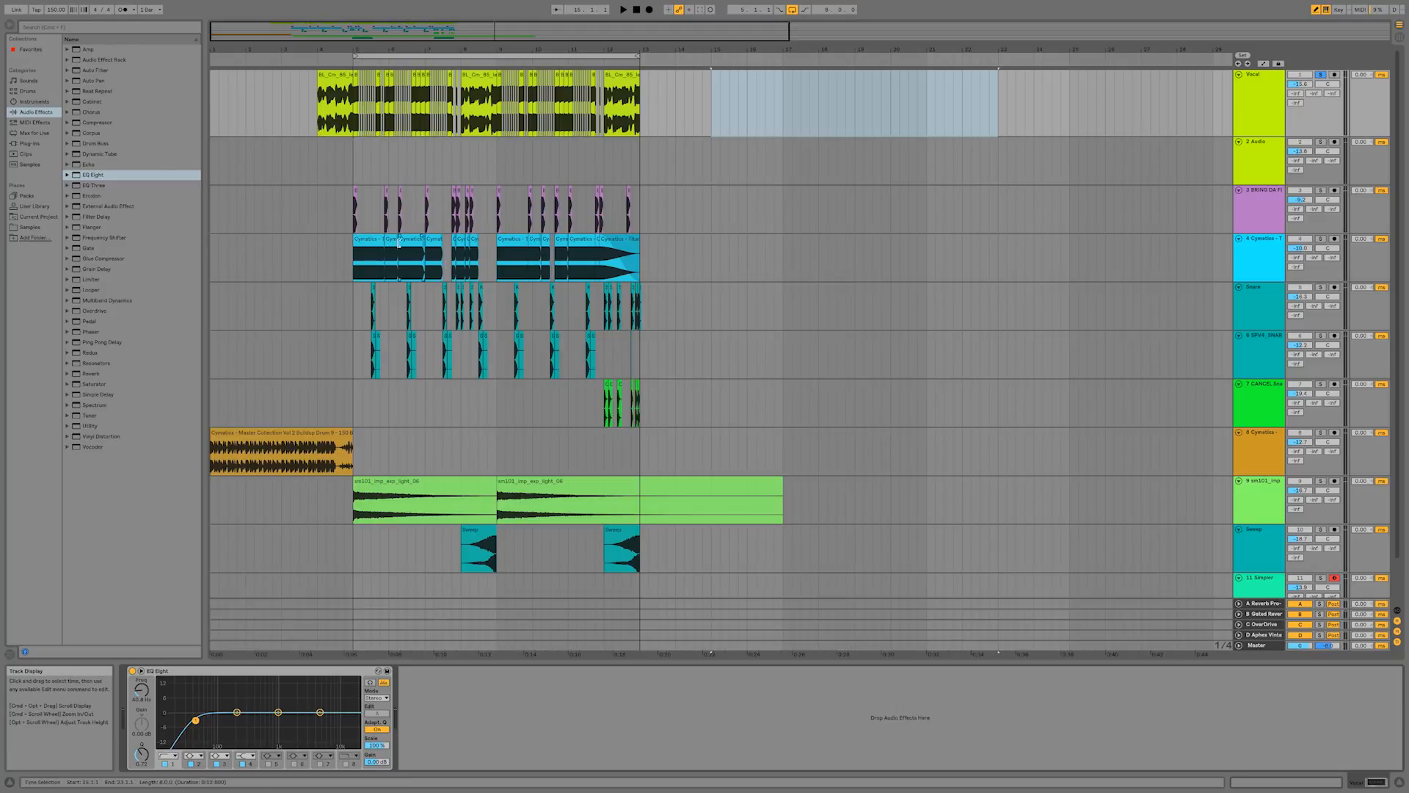
left_click(309, 120)
key("space")
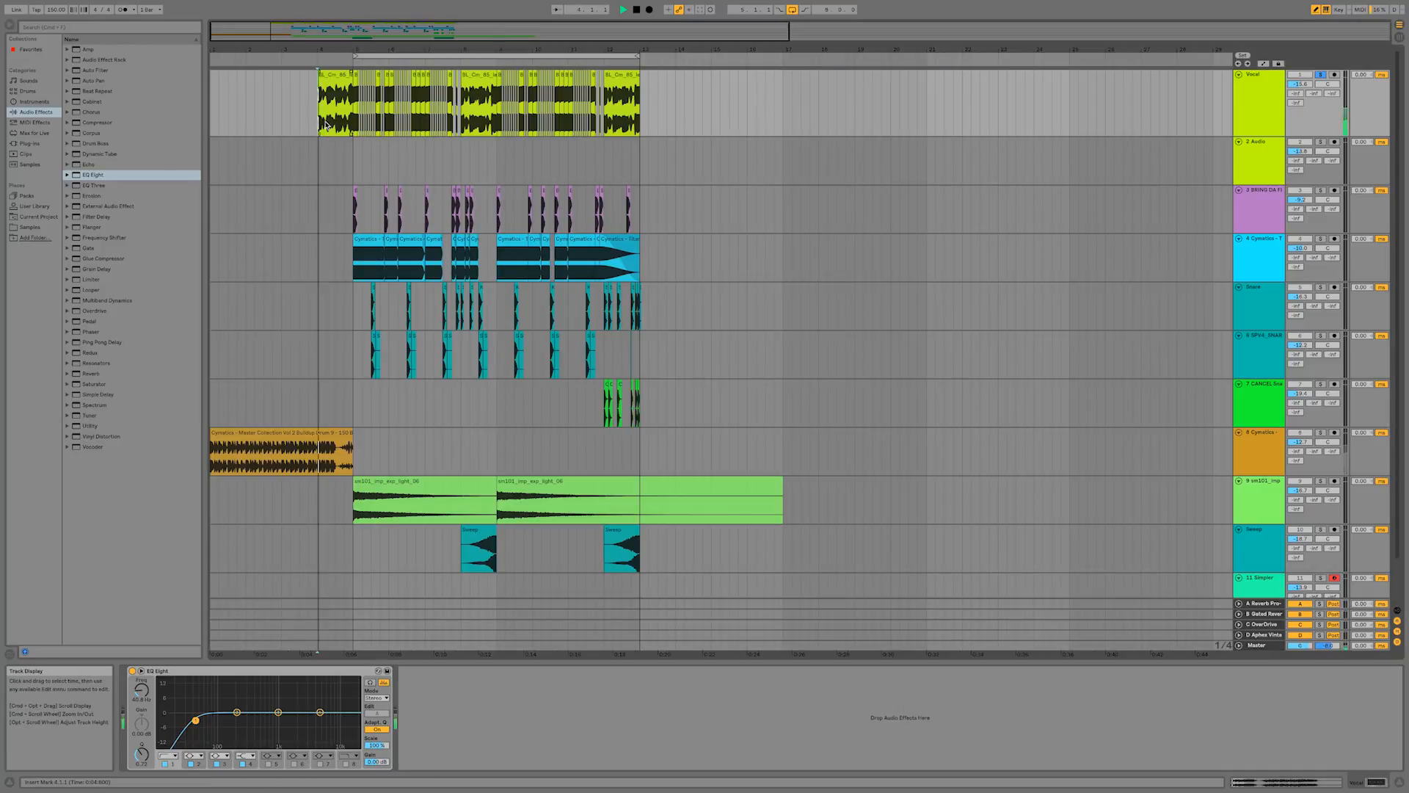
left_click_drag(193, 721, 206, 720)
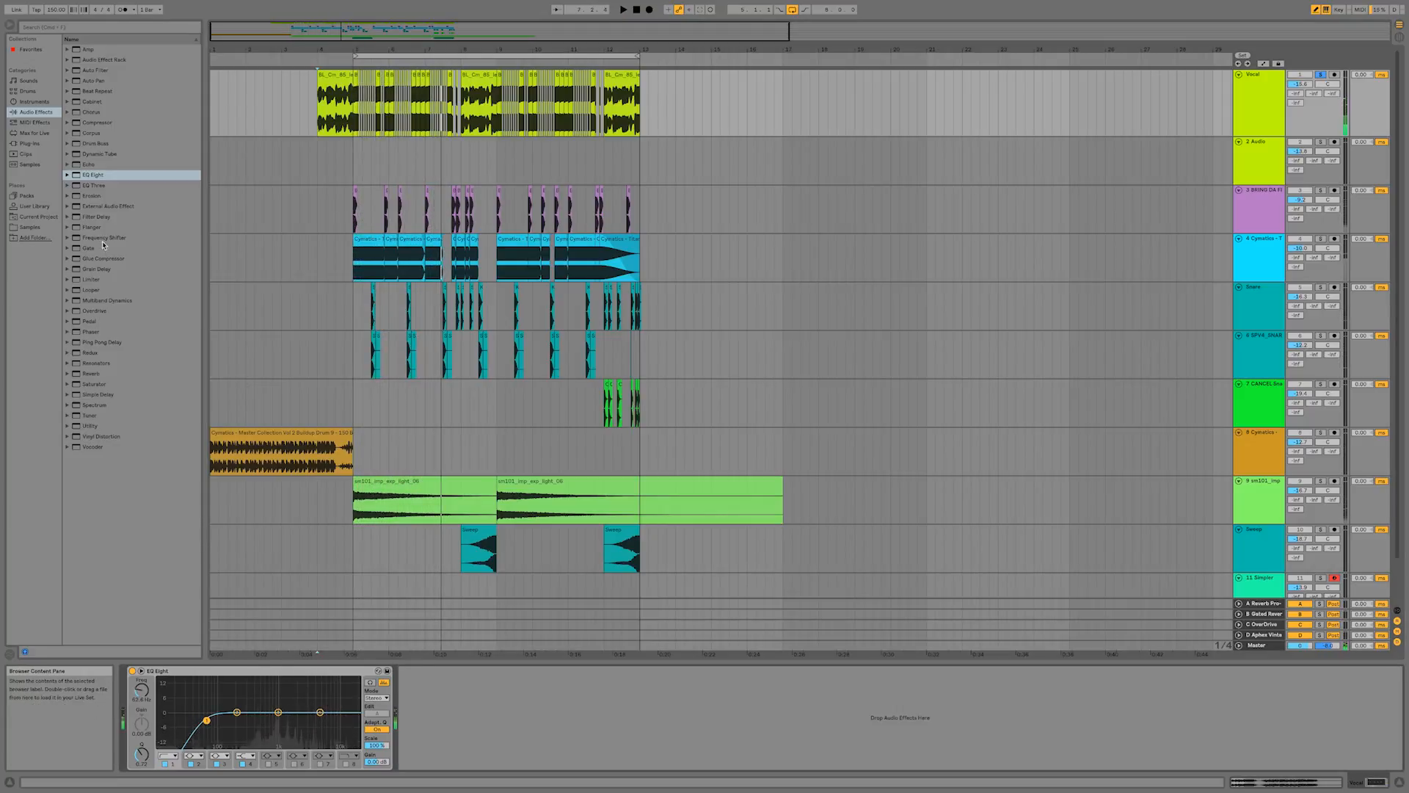
- Add a Compressor after EQ Eight, show its transfer curve, and lower the threshold with a higher ratio during playback
double_click(86, 121)
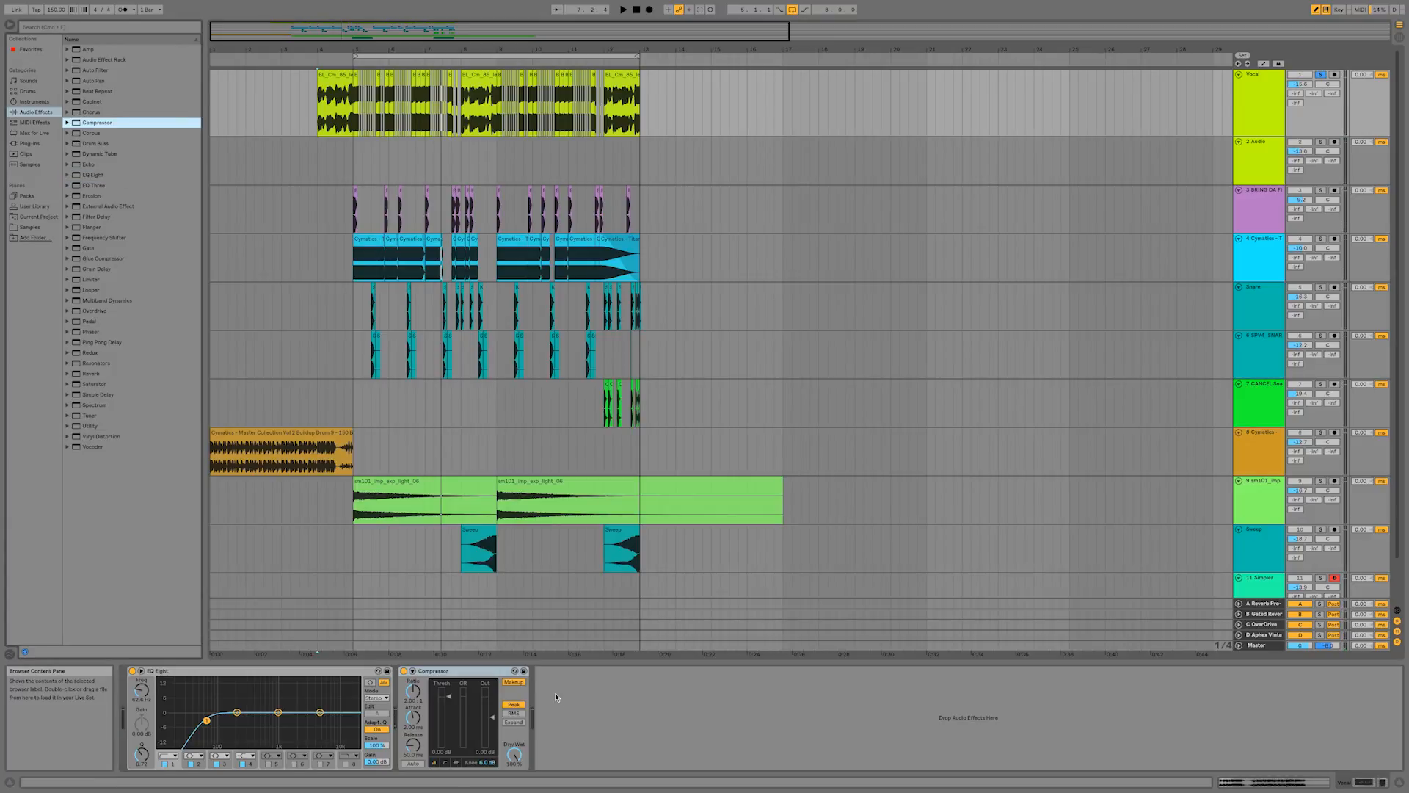
left_click(444, 764)
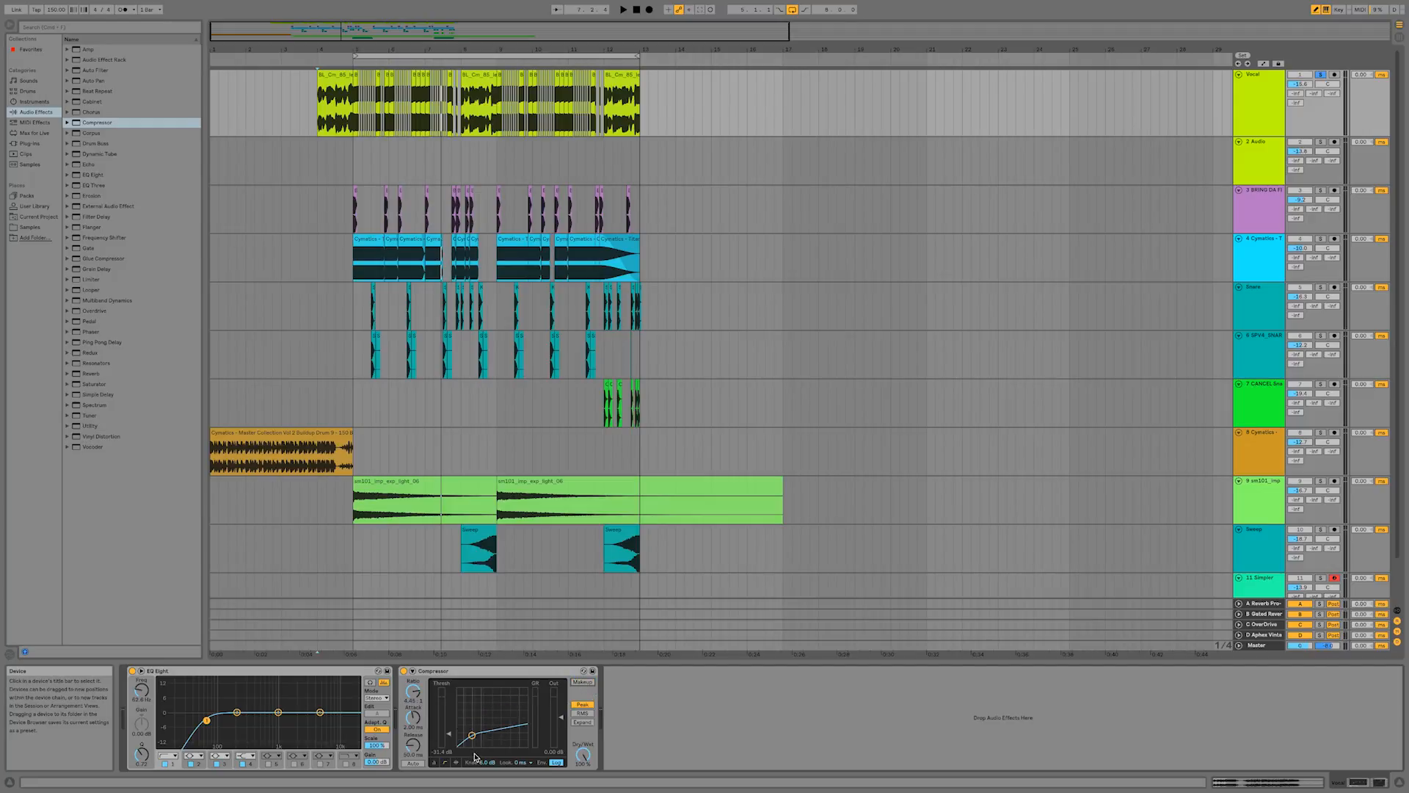
key("space")
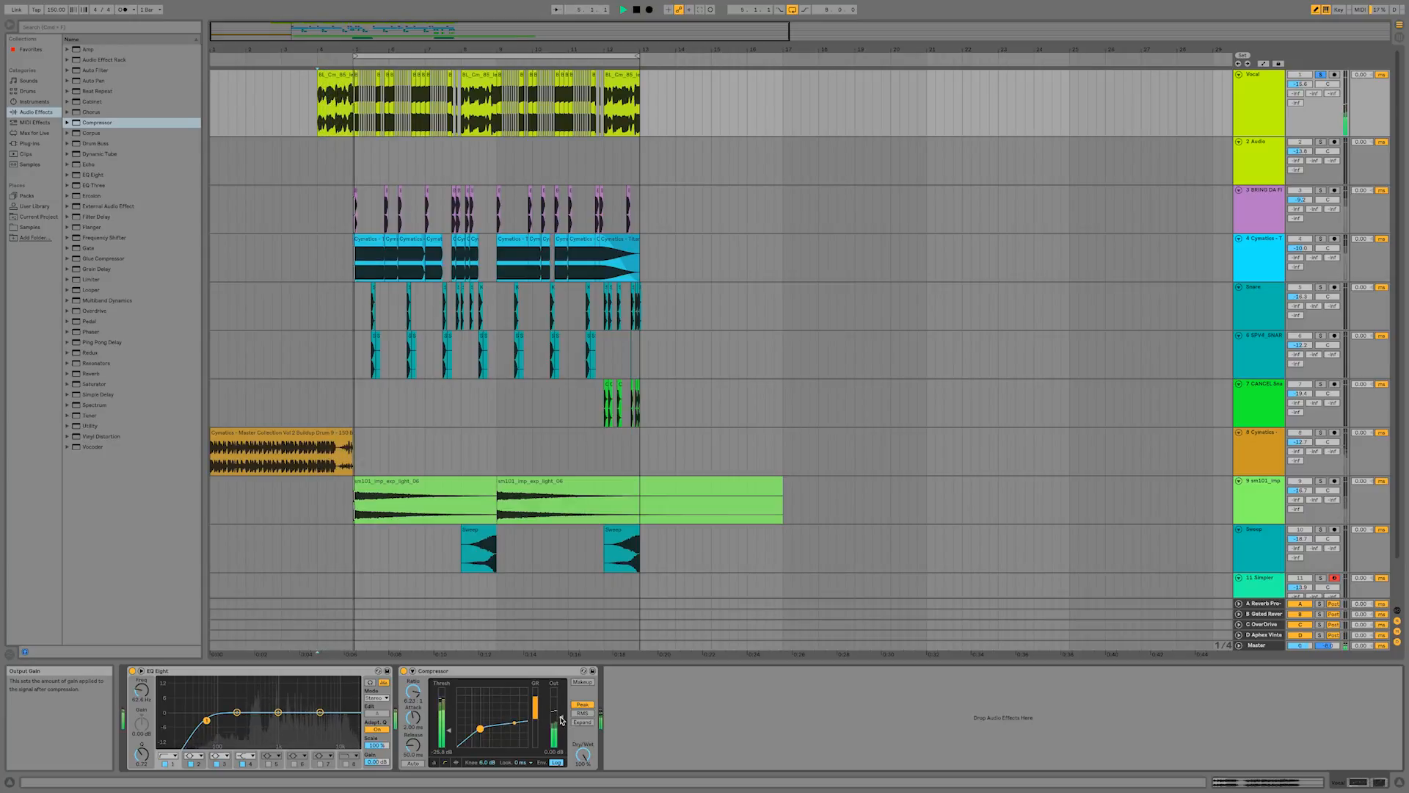
- Compare the vocal with the Compressor bypassed and enabled by replaying the chops
left_click(403, 671)
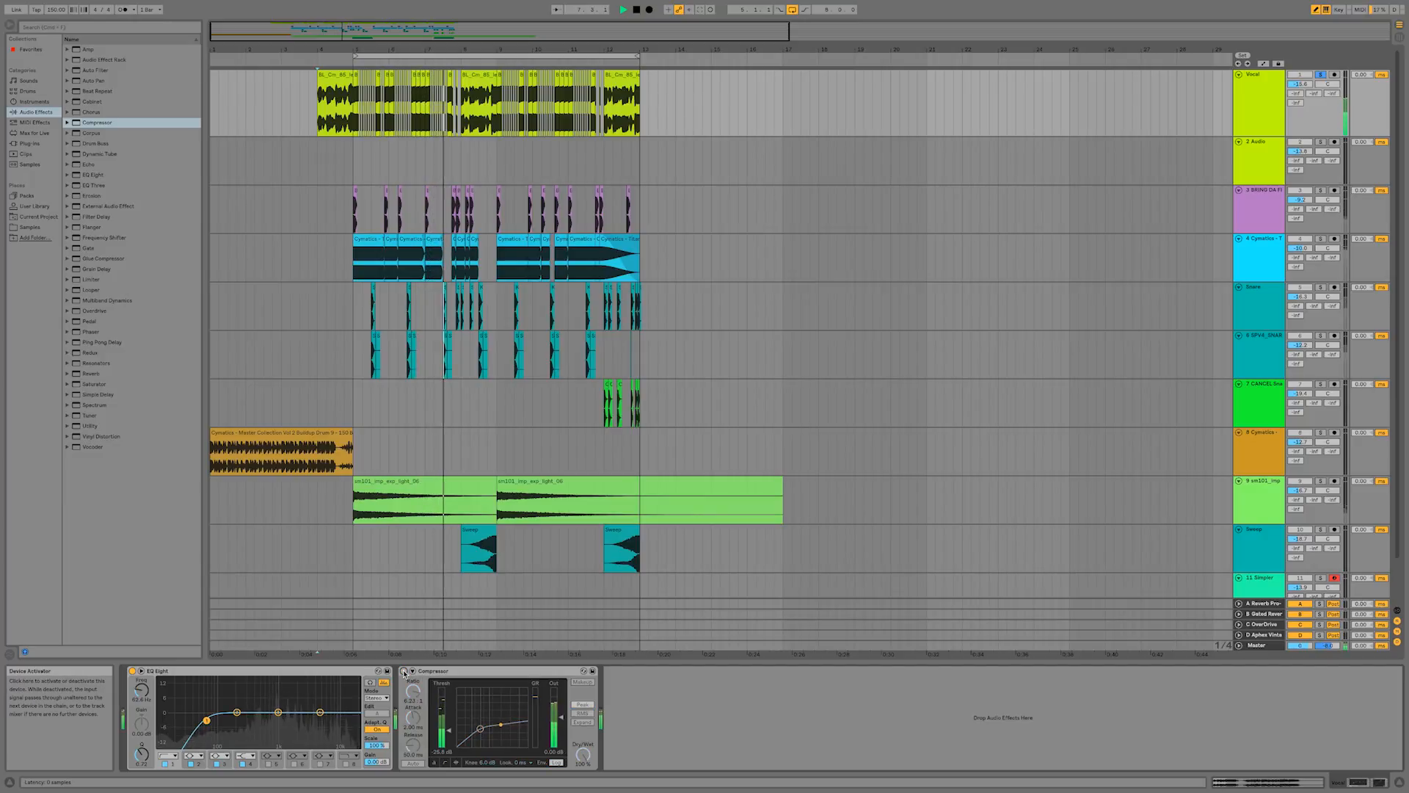
key("space")
left_click(403, 671)
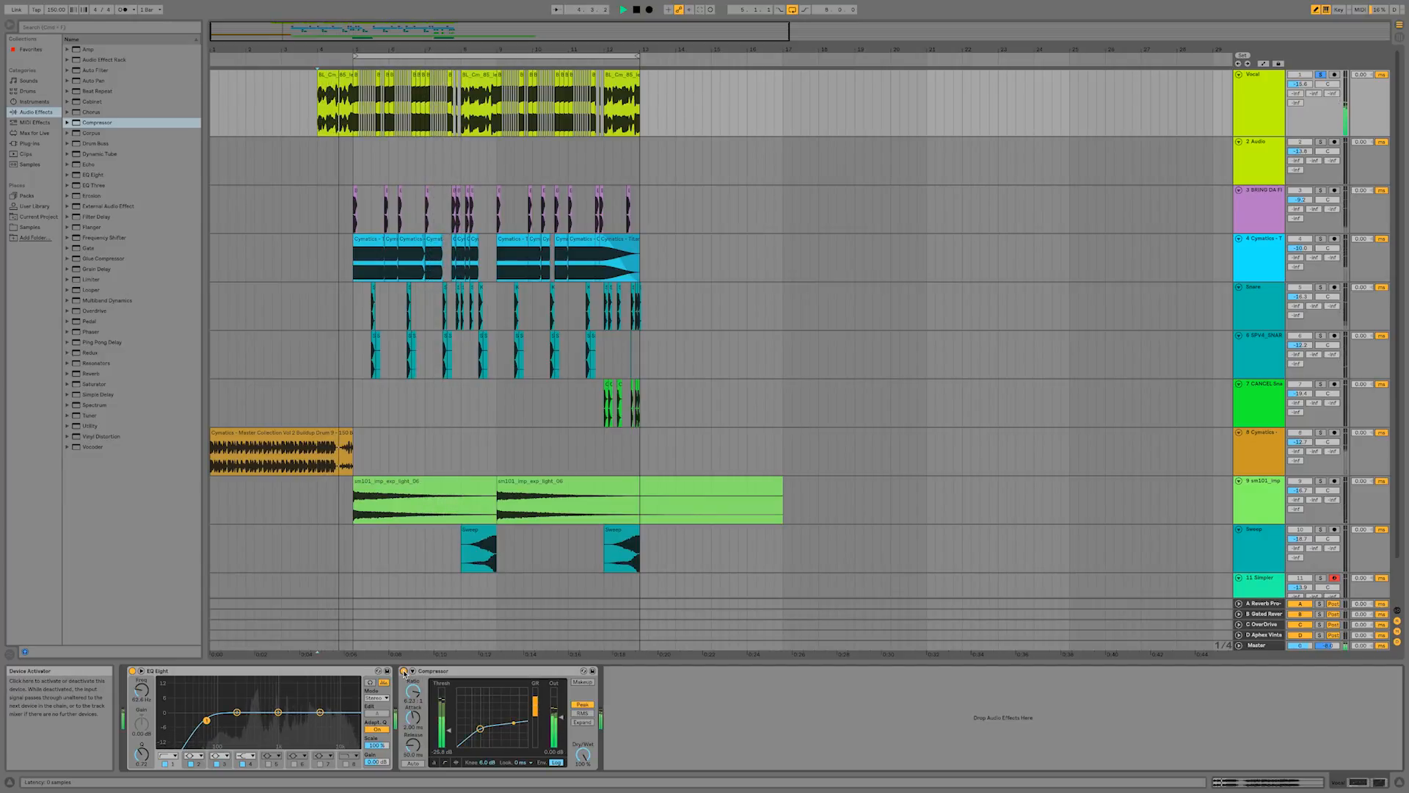
key("space")
key("space")
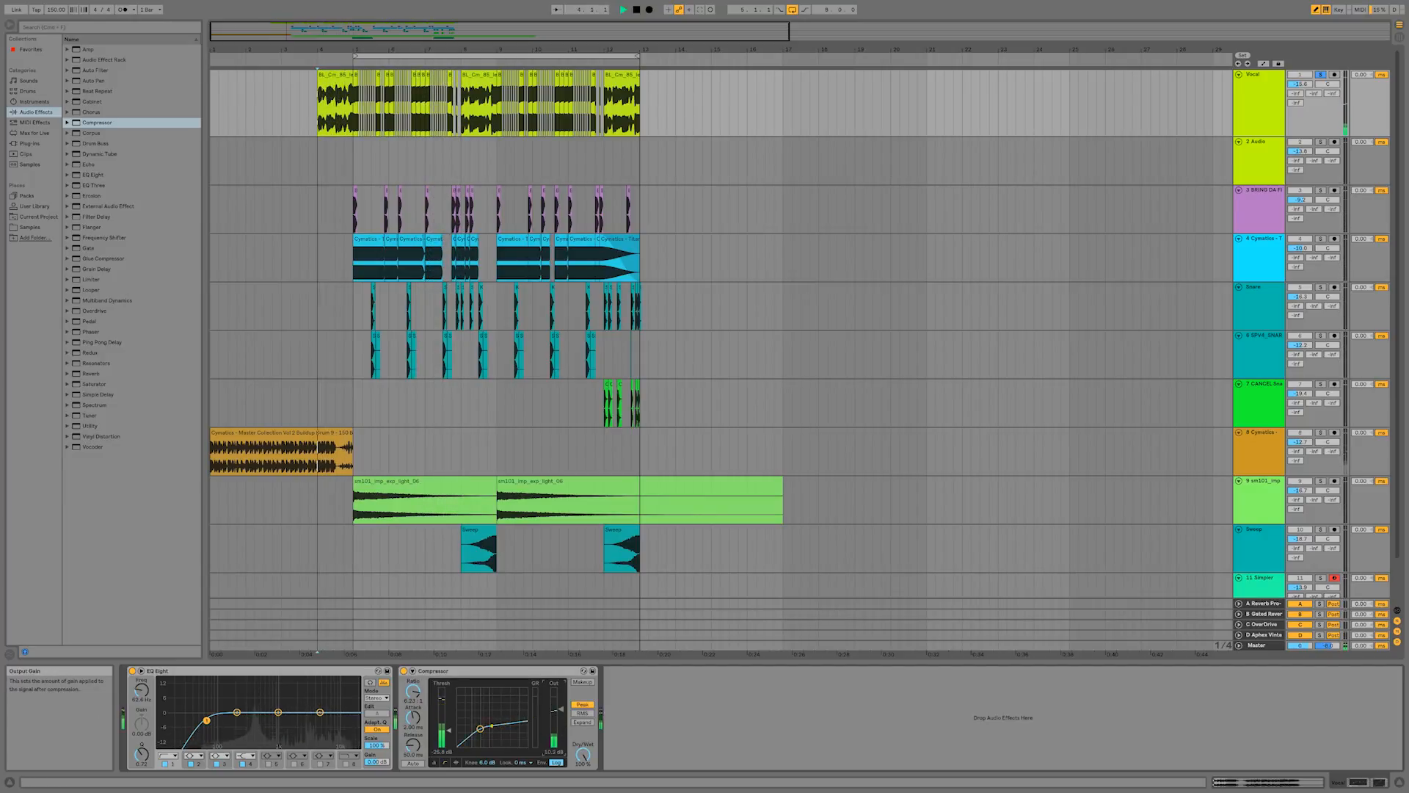
- Raise the Compressor's output gain and replay the vocal to check the level
left_click_drag(555, 727, 561, 711)
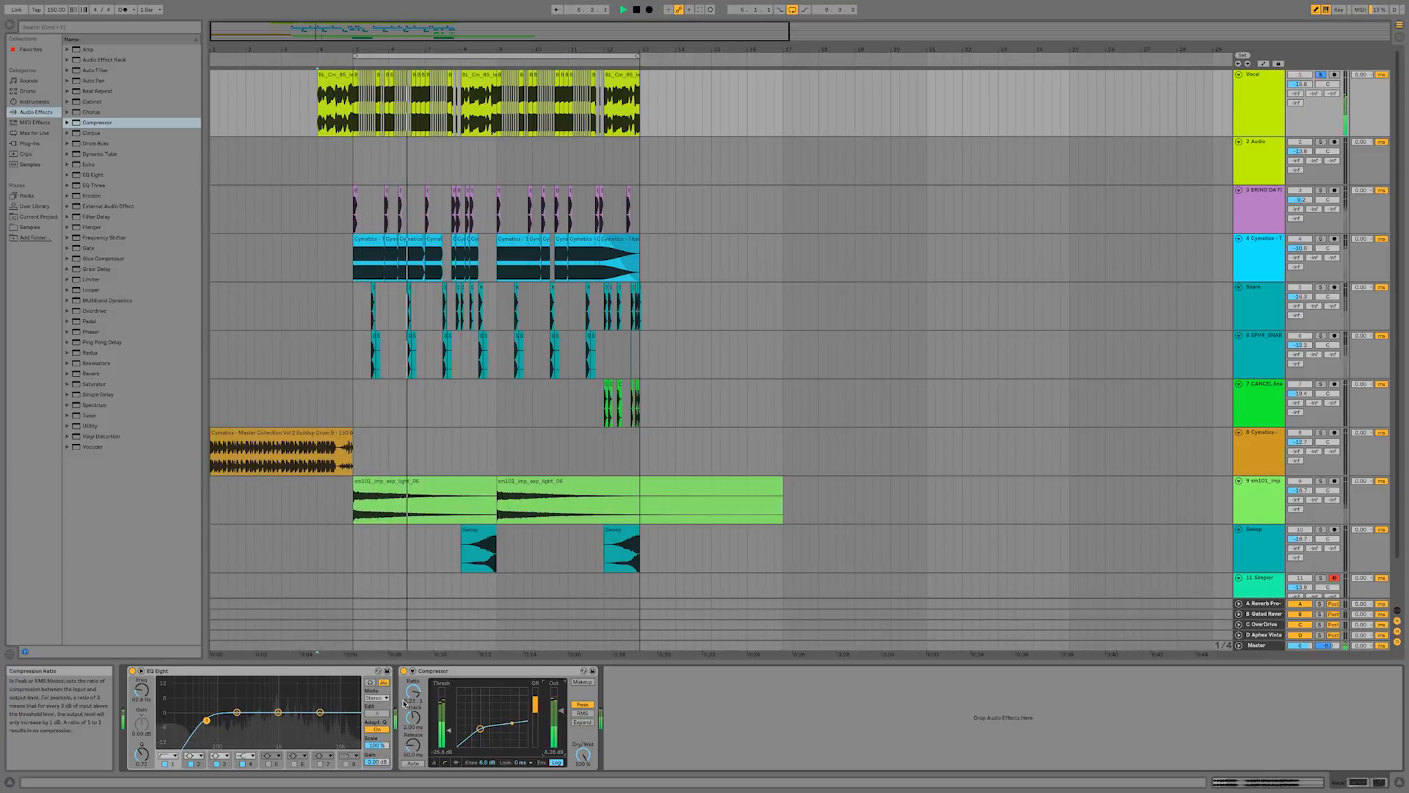
key("space")
key("space")
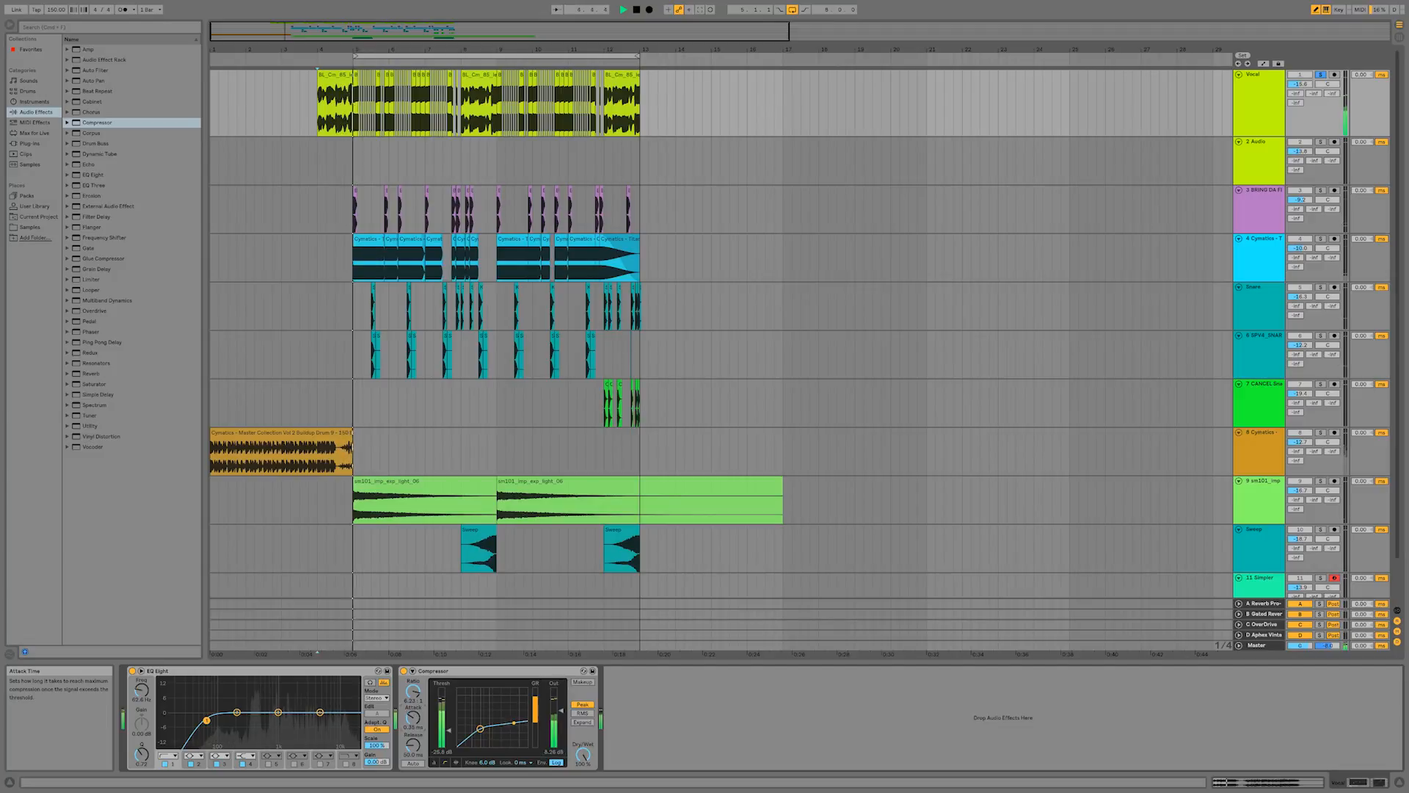
- Adjust the Compressor's attack and lengthen its release to about 127 ms, replaying the vocal to check
left_click_drag(416, 719, 413, 735)
key("space")
key("space")
key("space")
key("space")
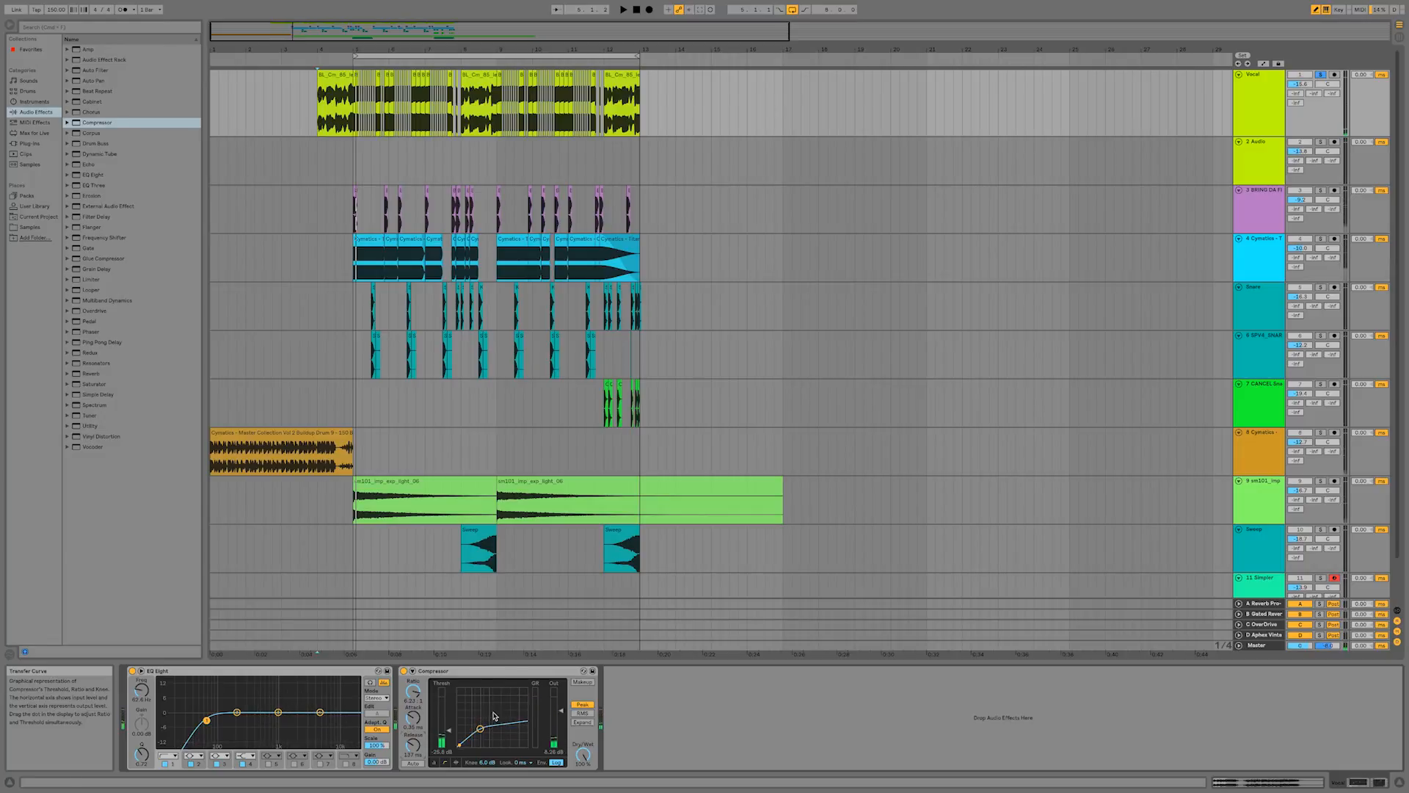
left_click(342, 530)
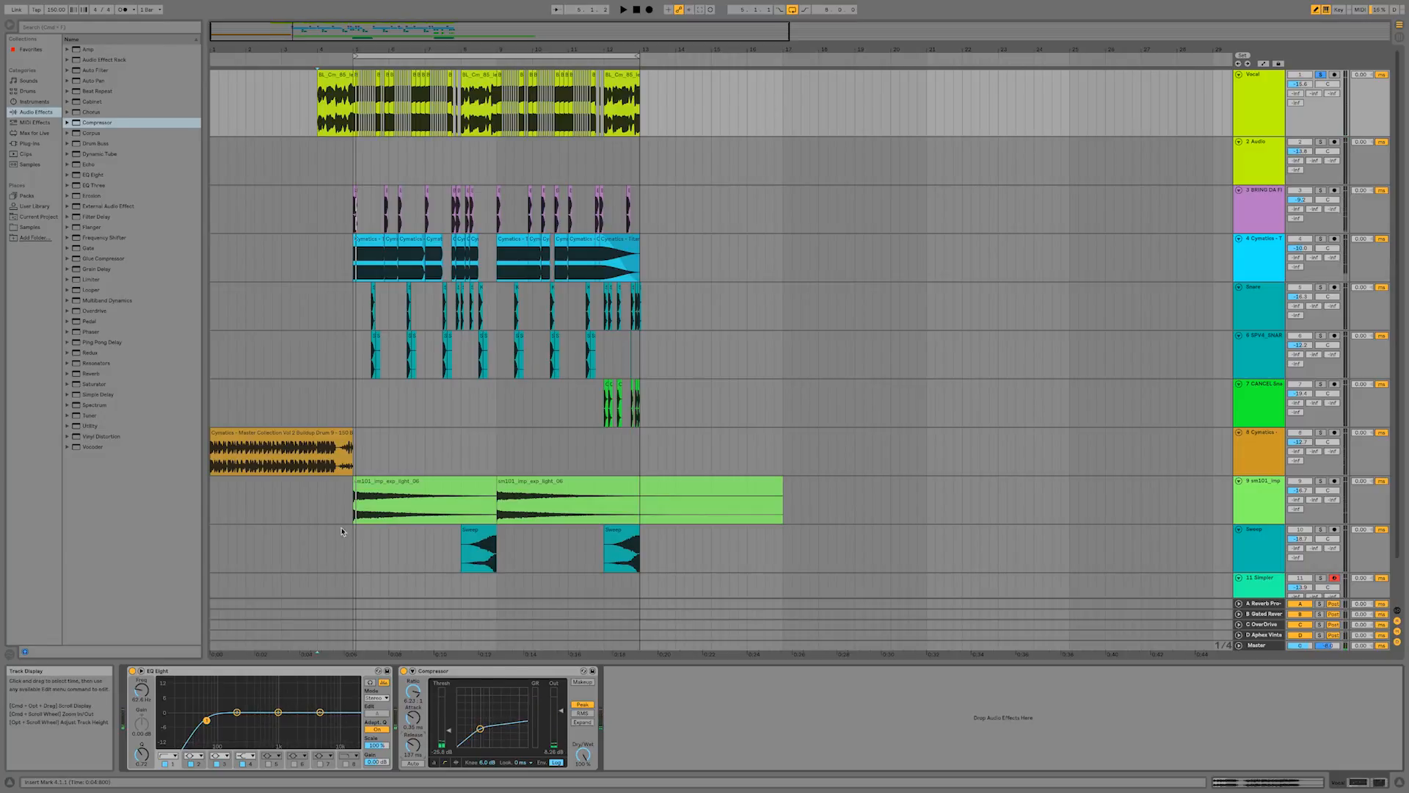
- Find iZotope Trash 2 among the VST plug-ins and add it after the Compressor on the Vocal track
left_click(31, 145)
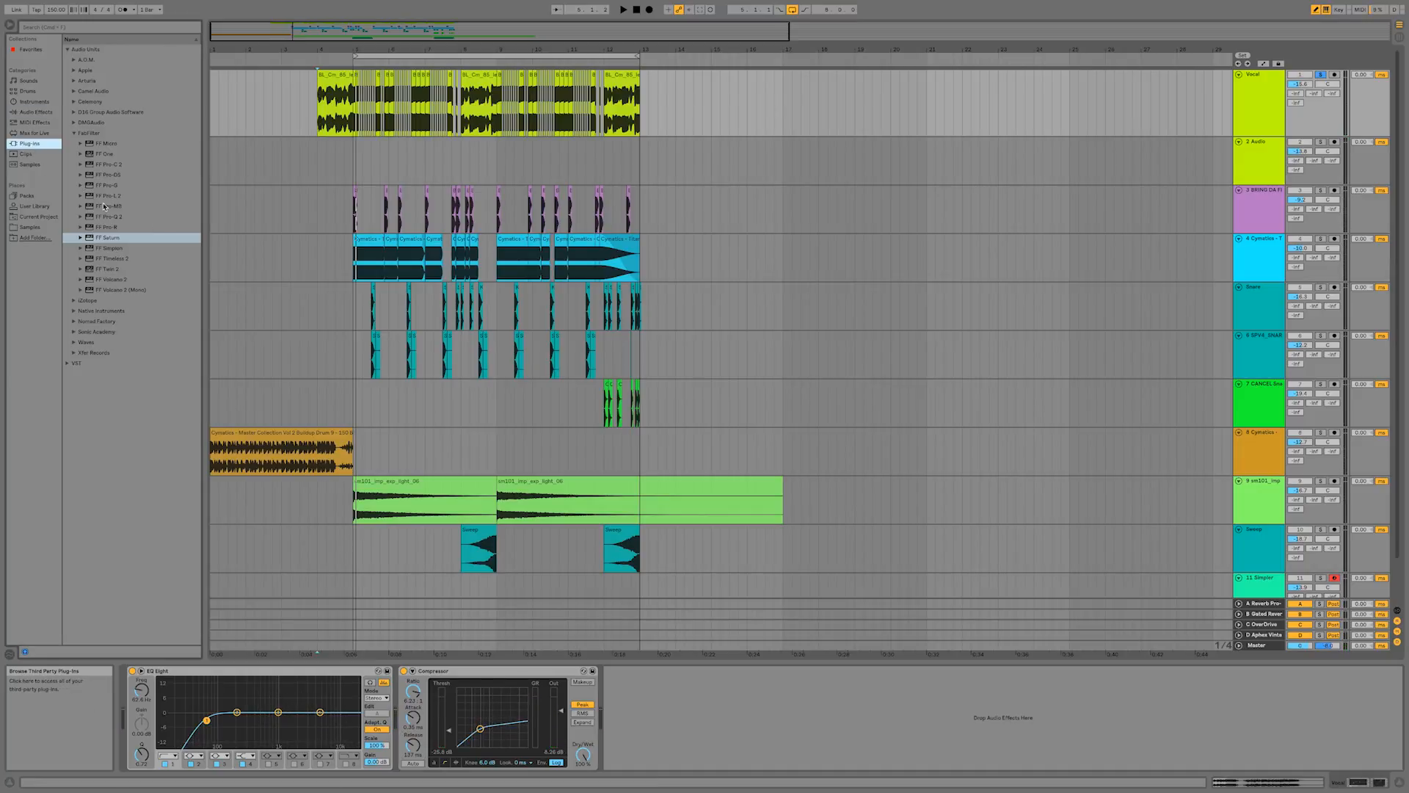
left_click(72, 132)
left_click(69, 207)
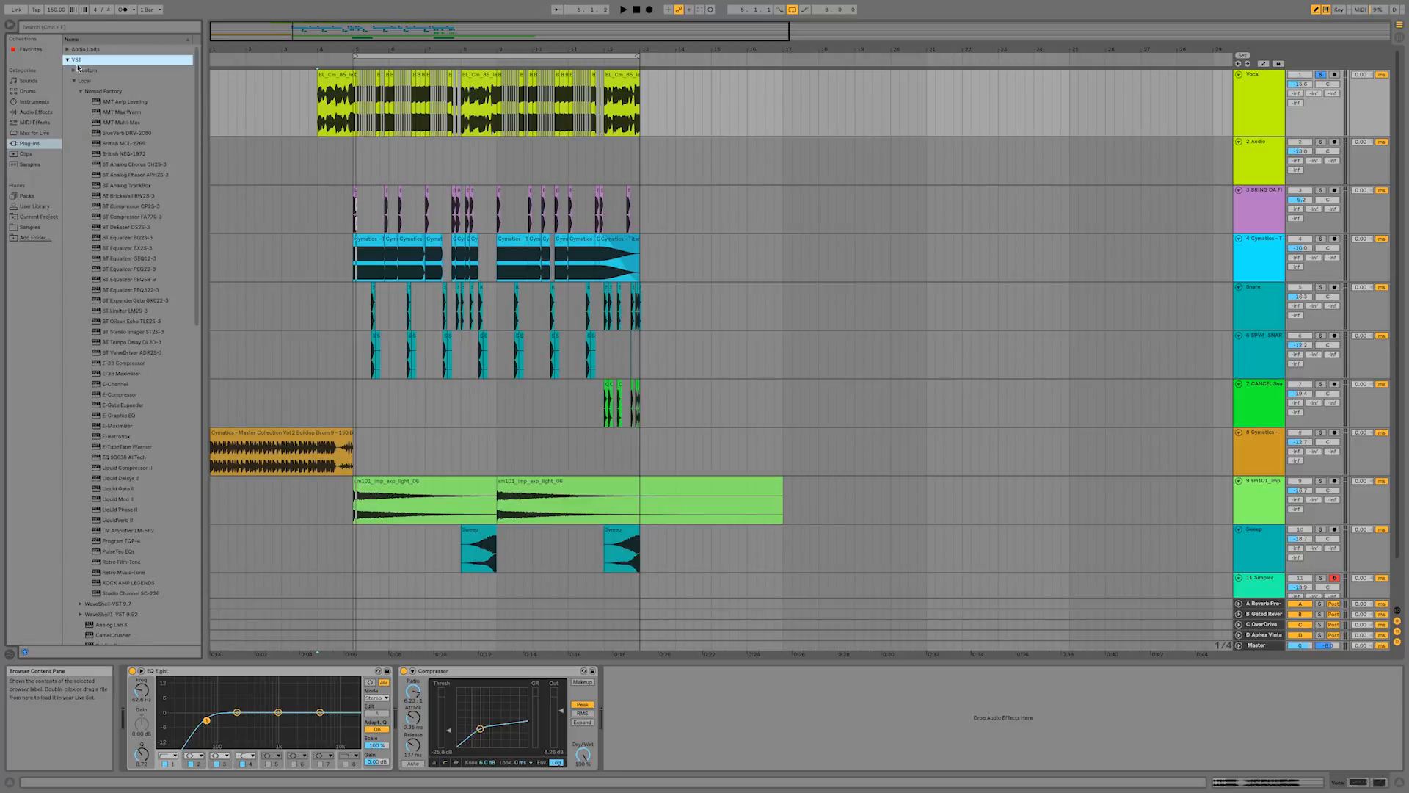
left_click(81, 93)
scroll(123, 340, "down", 5)
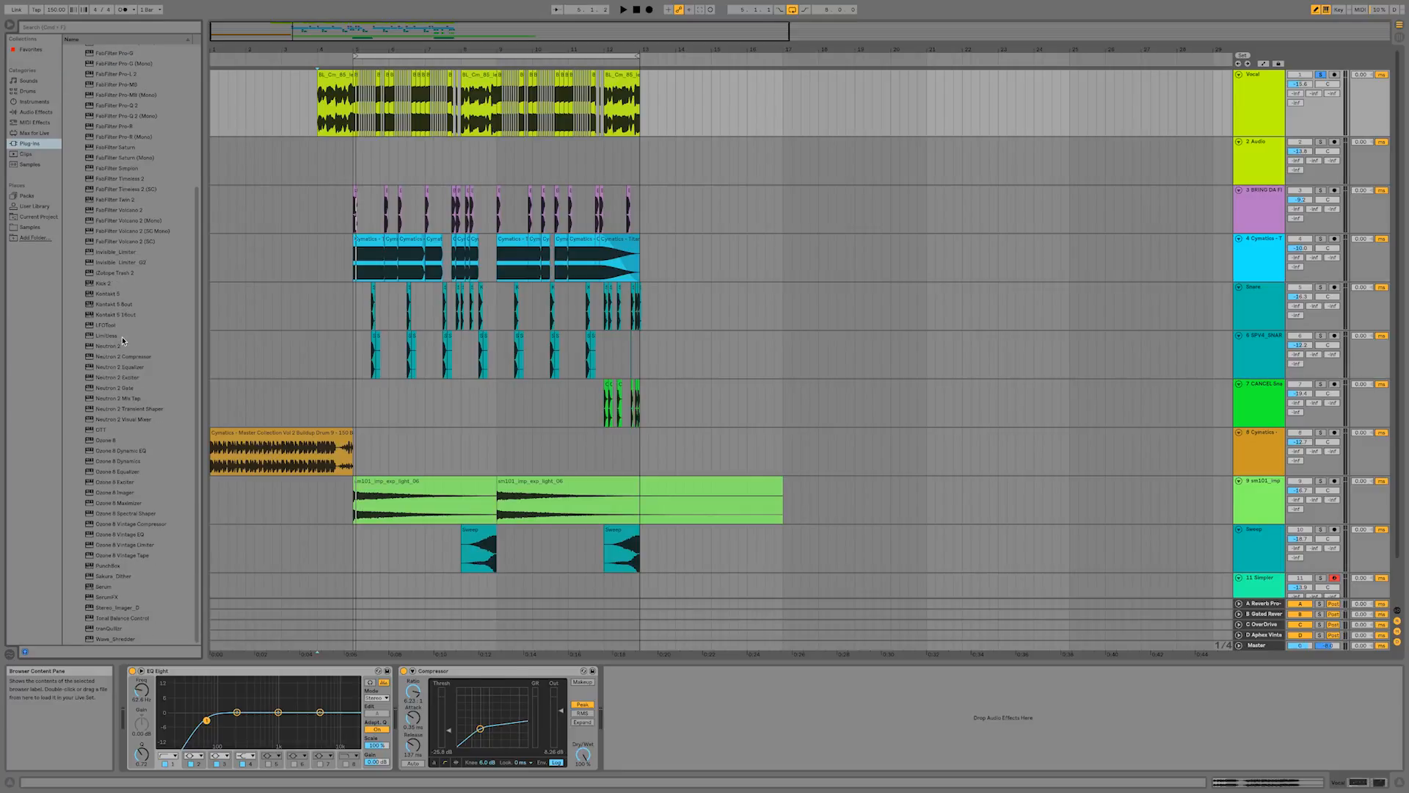
left_click(112, 273)
left_click_drag(112, 273, 727, 701)
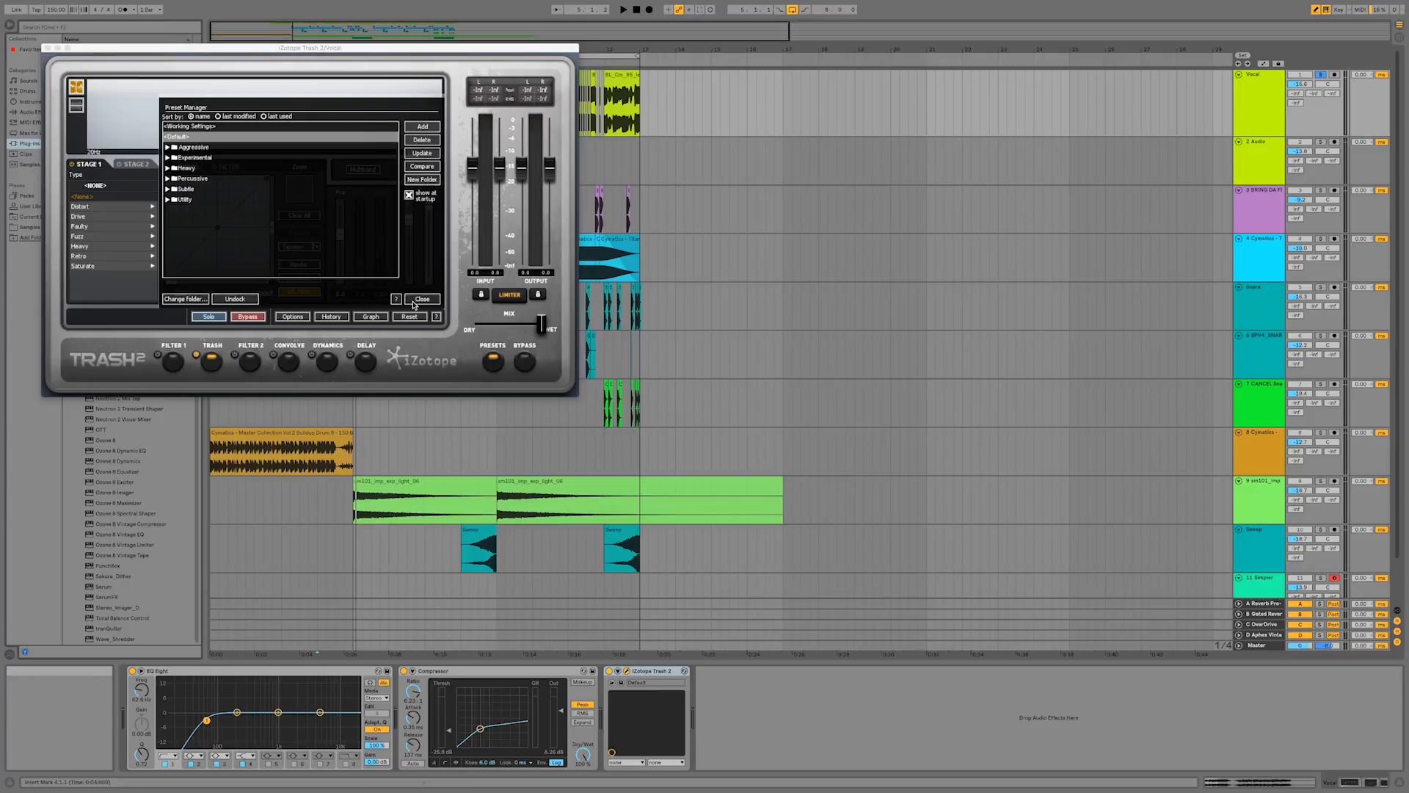
- Load a preset from Trash 2's Subtle folder and set the stage 1 distortion type to Smooth during playback
left_click(168, 189)
left_click(191, 261)
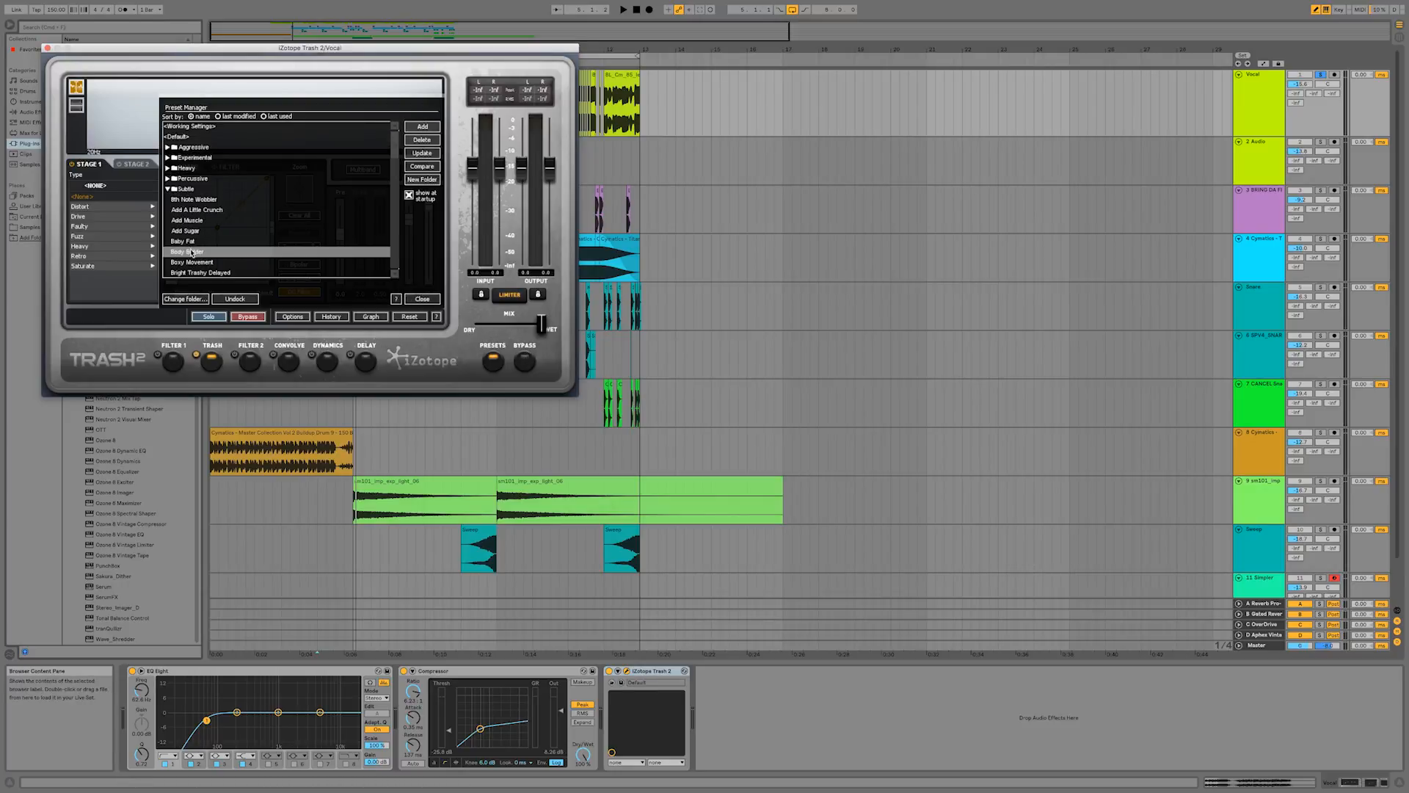
left_click(422, 299)
key("space")
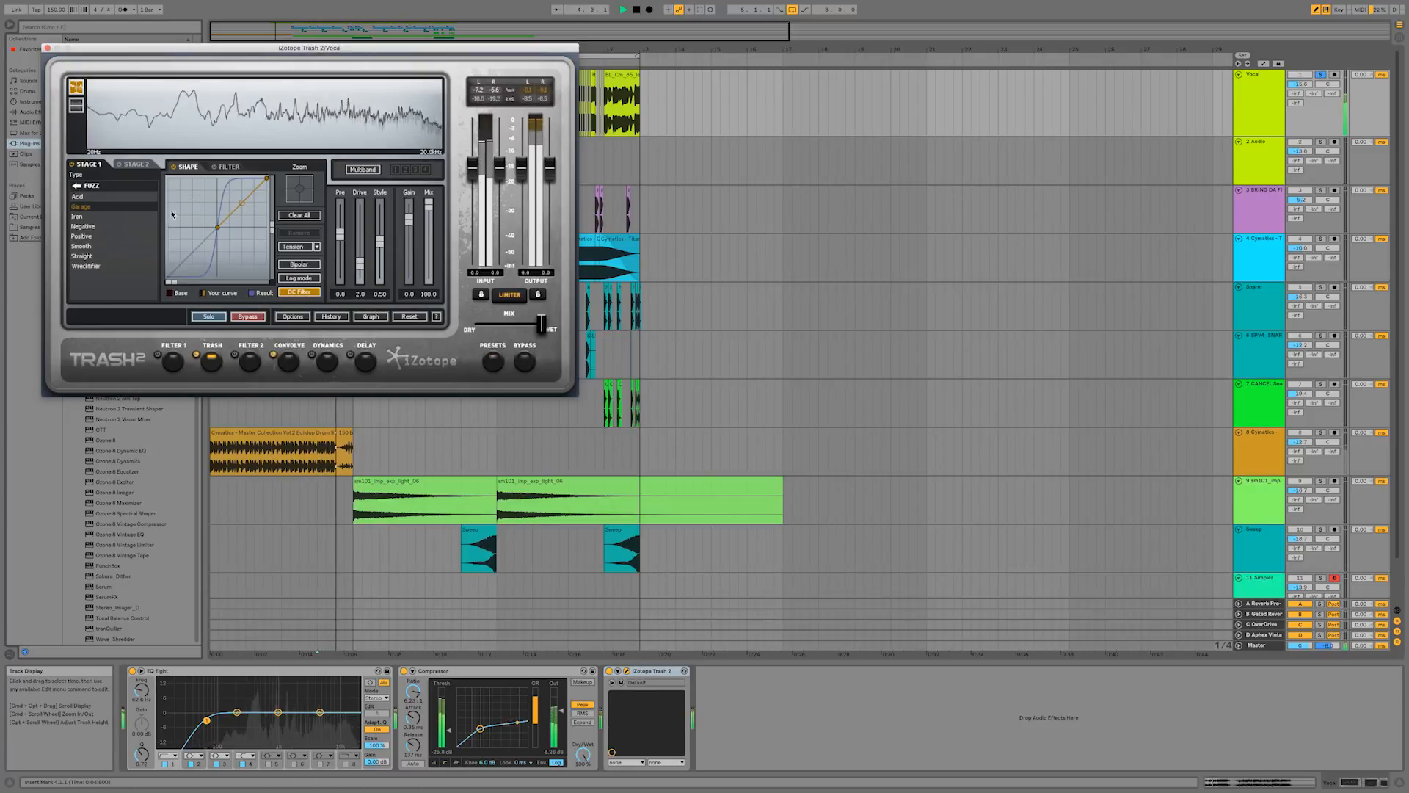
left_click(86, 247)
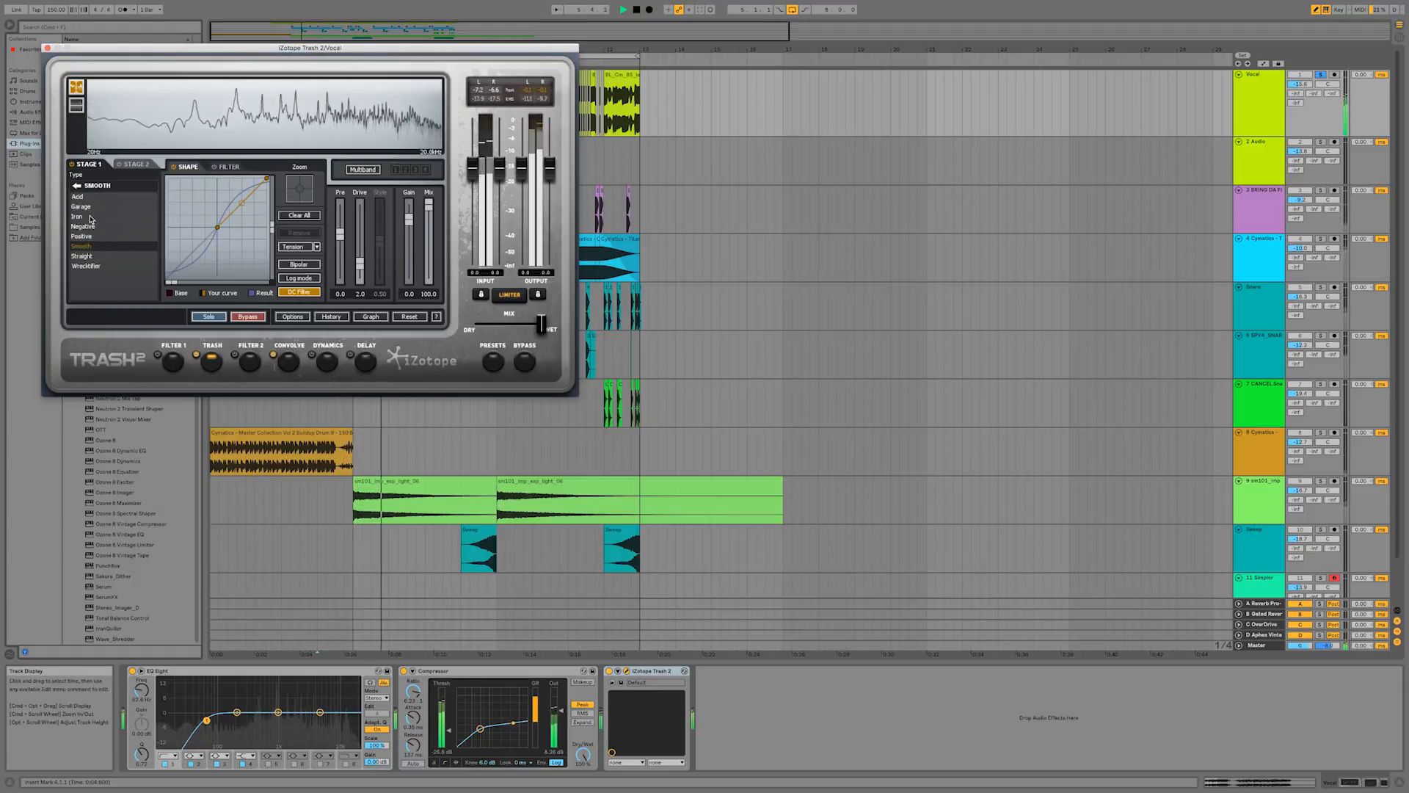
- In Trash 2's Convolve module, try the Condenser mic, return to Dynamic, and choose the Body - Hollow impulse response
left_click(288, 358)
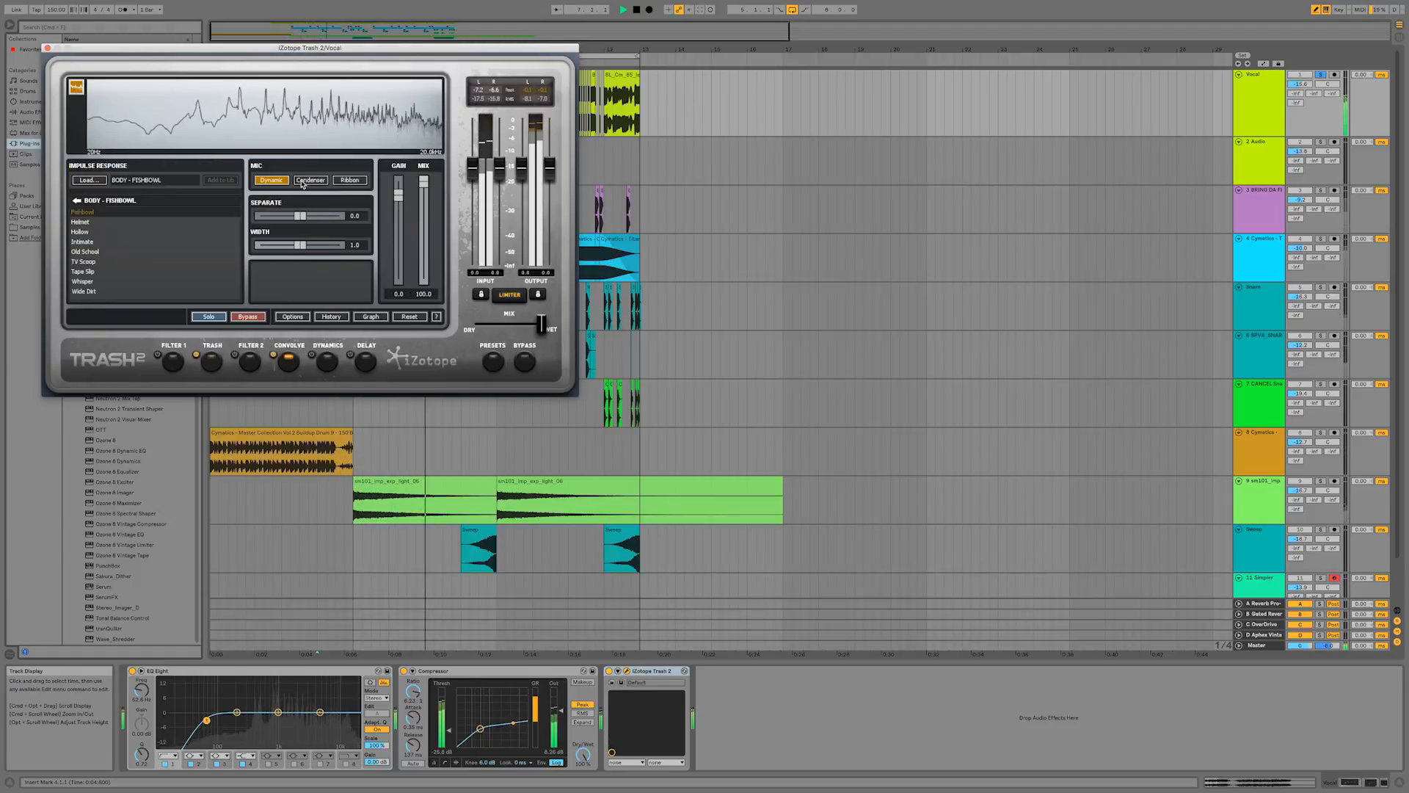
left_click(309, 179)
left_click(284, 181)
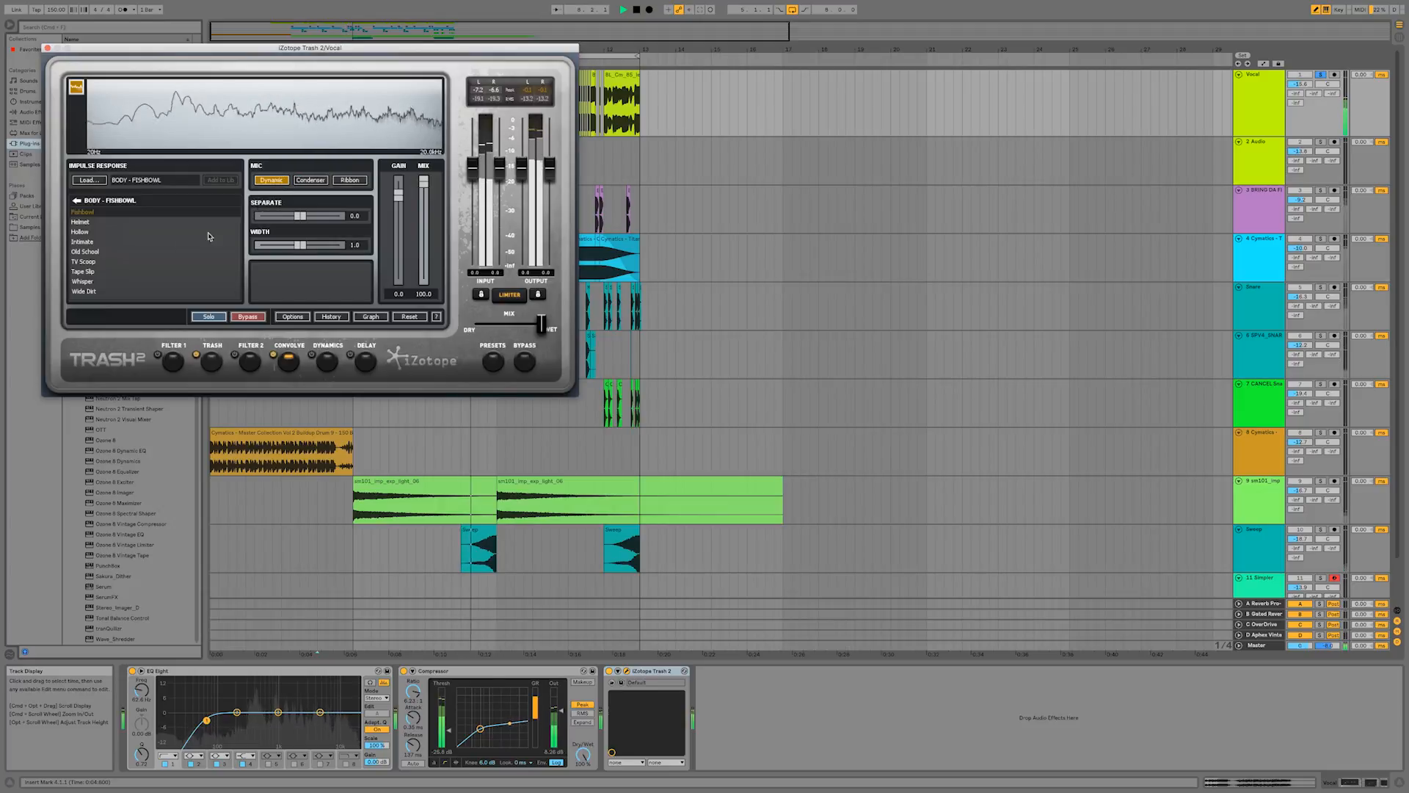
left_click(91, 240)
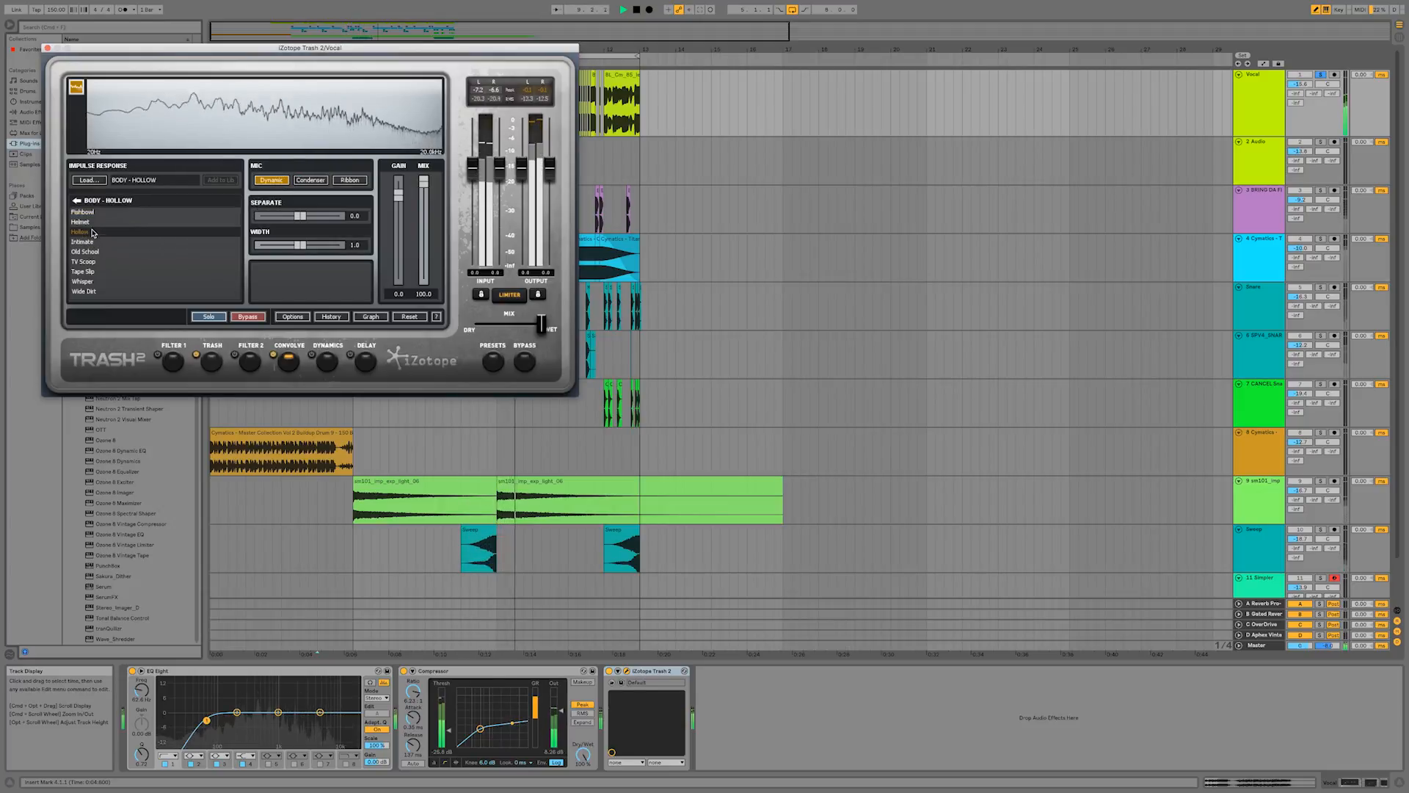
- Audition the Body impulse responses Helmet, Tape Slip and TV Scoop, settle on Fishbowl, check it in playback and close Trash 2
left_click(81, 222)
left_click(91, 271)
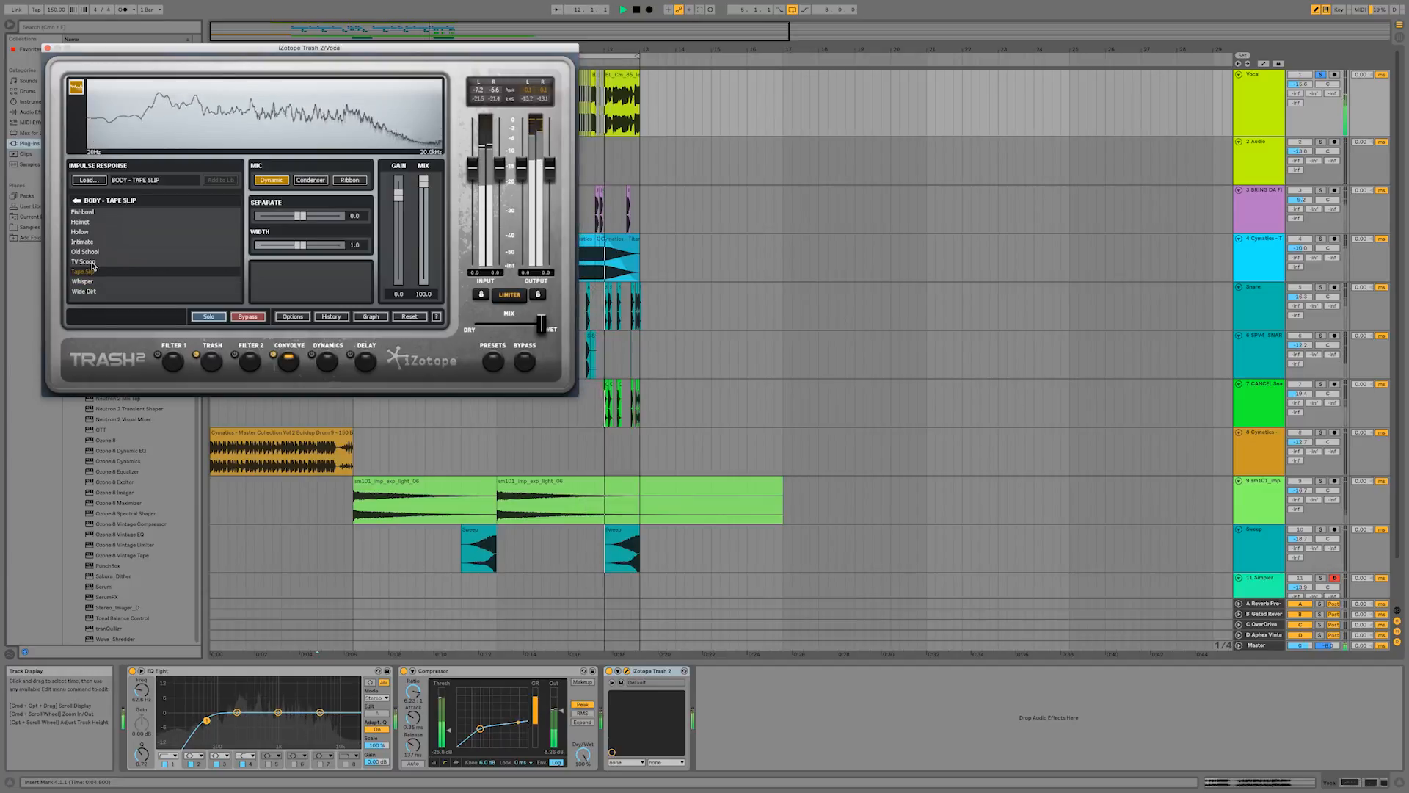
left_click(83, 261)
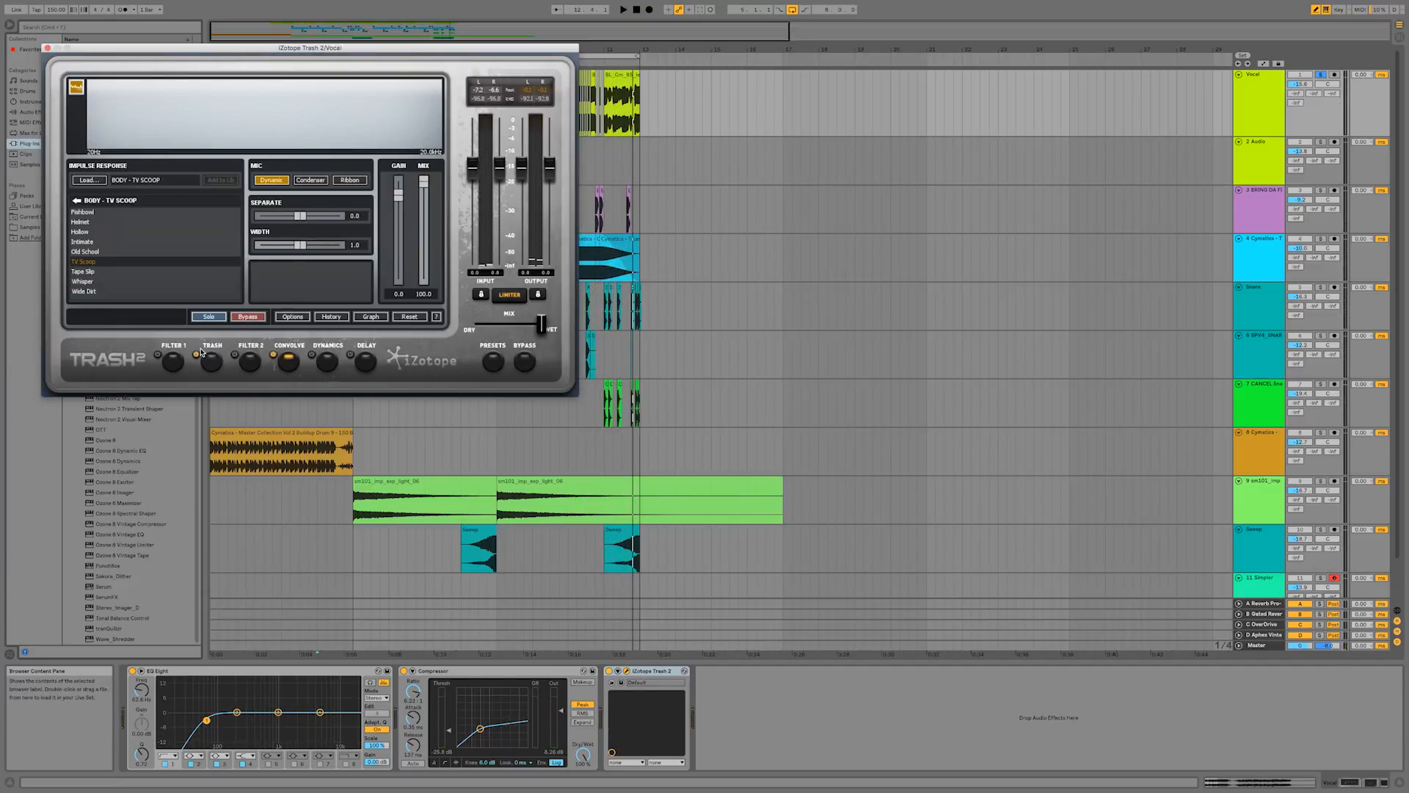
left_click(133, 213)
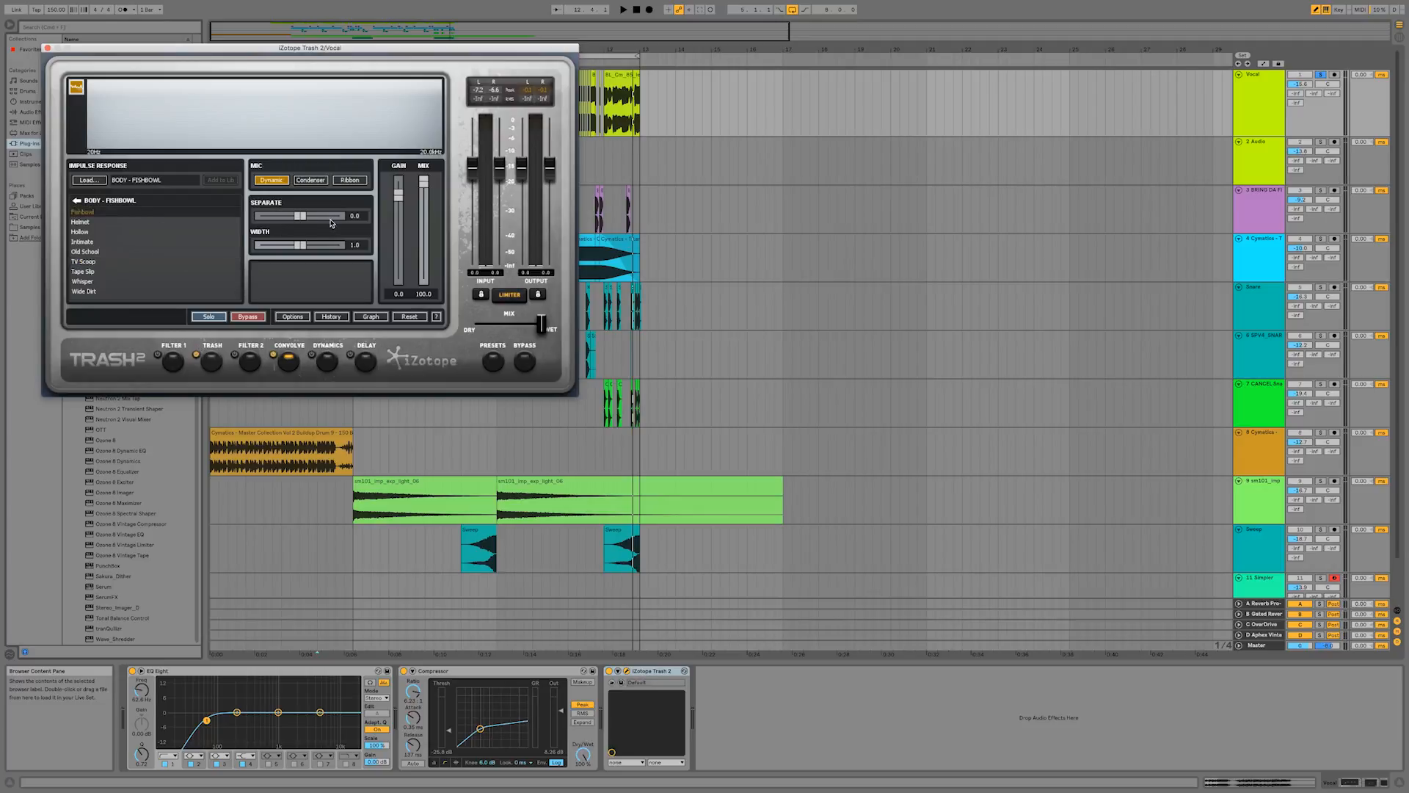
key("space")
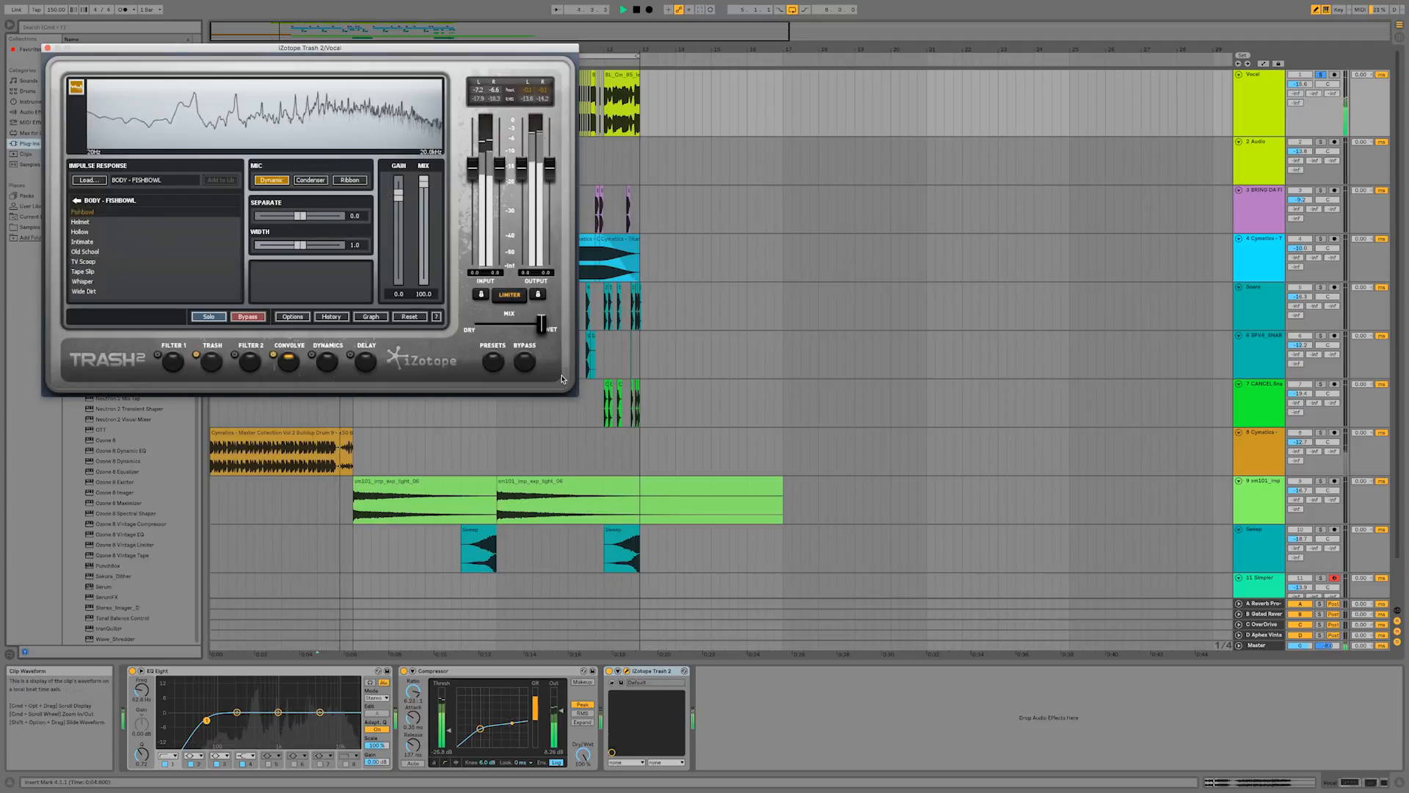
left_click(48, 48)
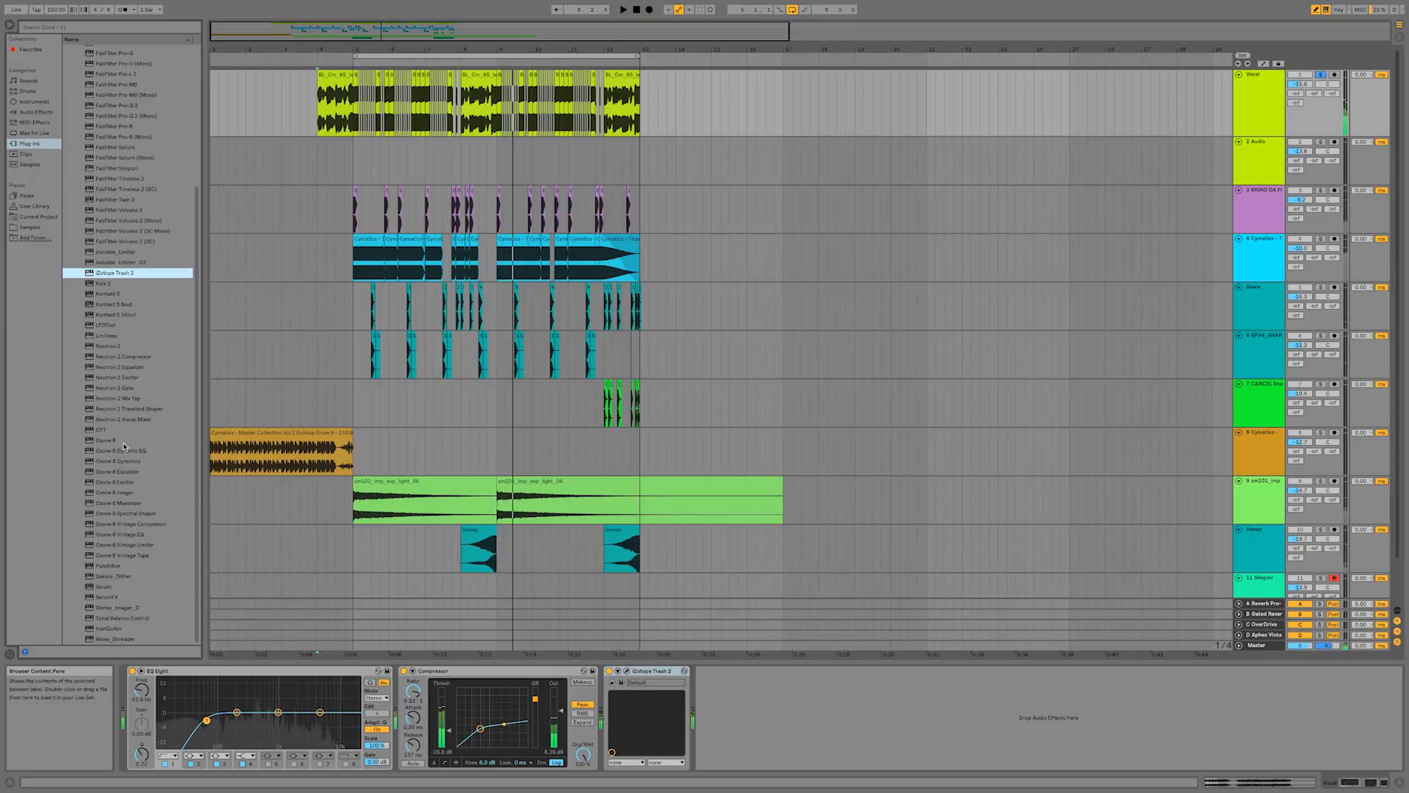
- Add SerumFX after Trash 2 on the Vocal track and enable its Compressor in multiband mode with an adjusted threshold
left_click(118, 598)
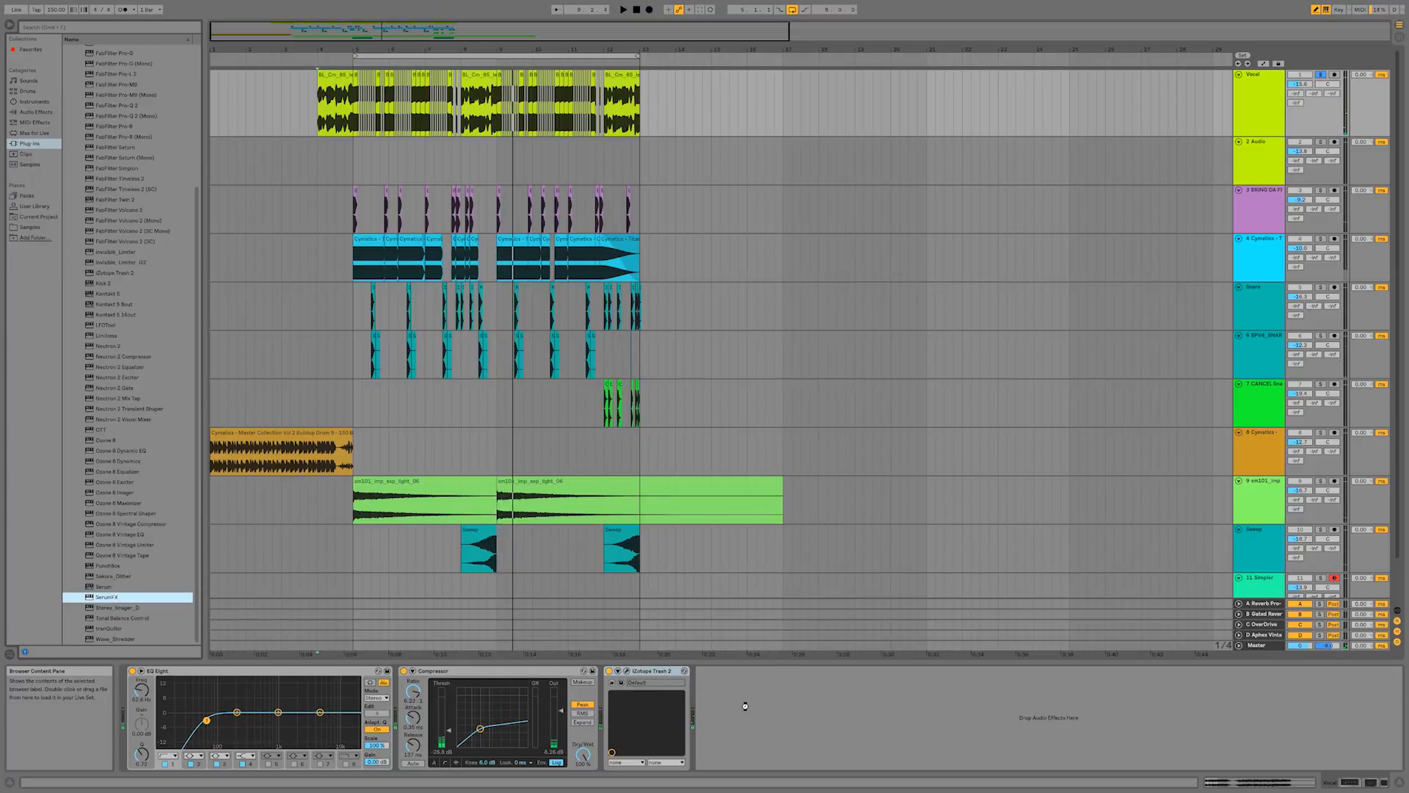
left_click_drag(745, 705, 741, 708)
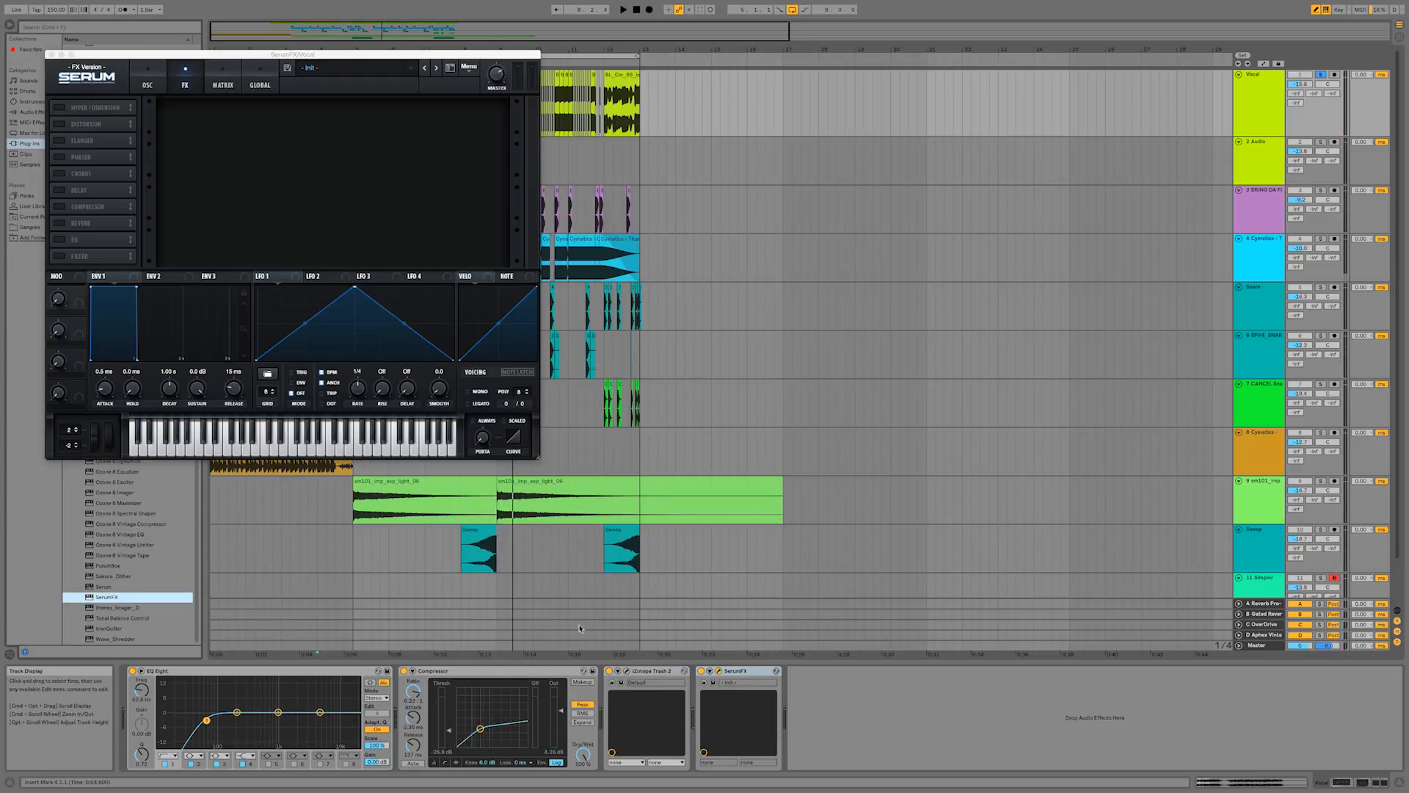
left_click(60, 208)
left_click(381, 130)
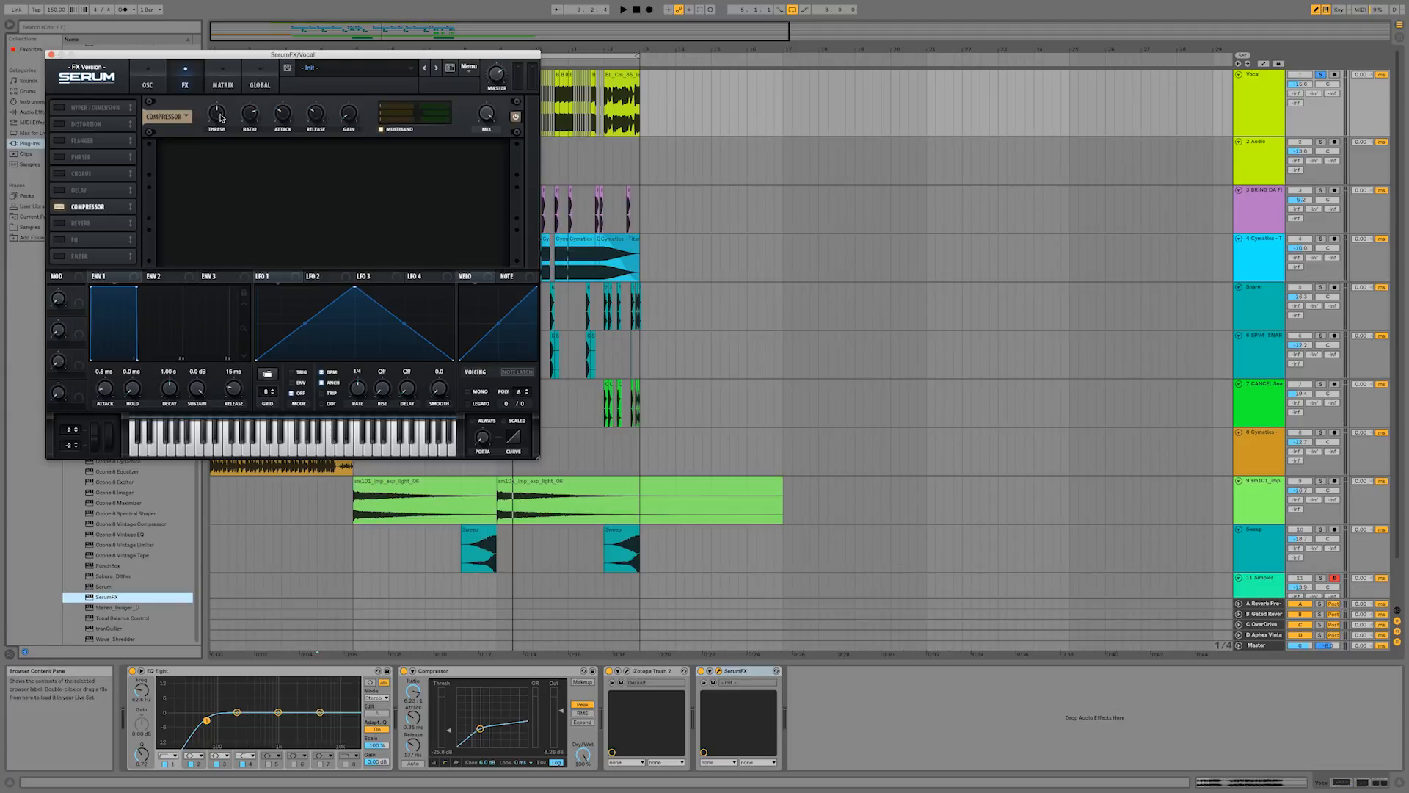
left_click_drag(214, 119, 213, 137)
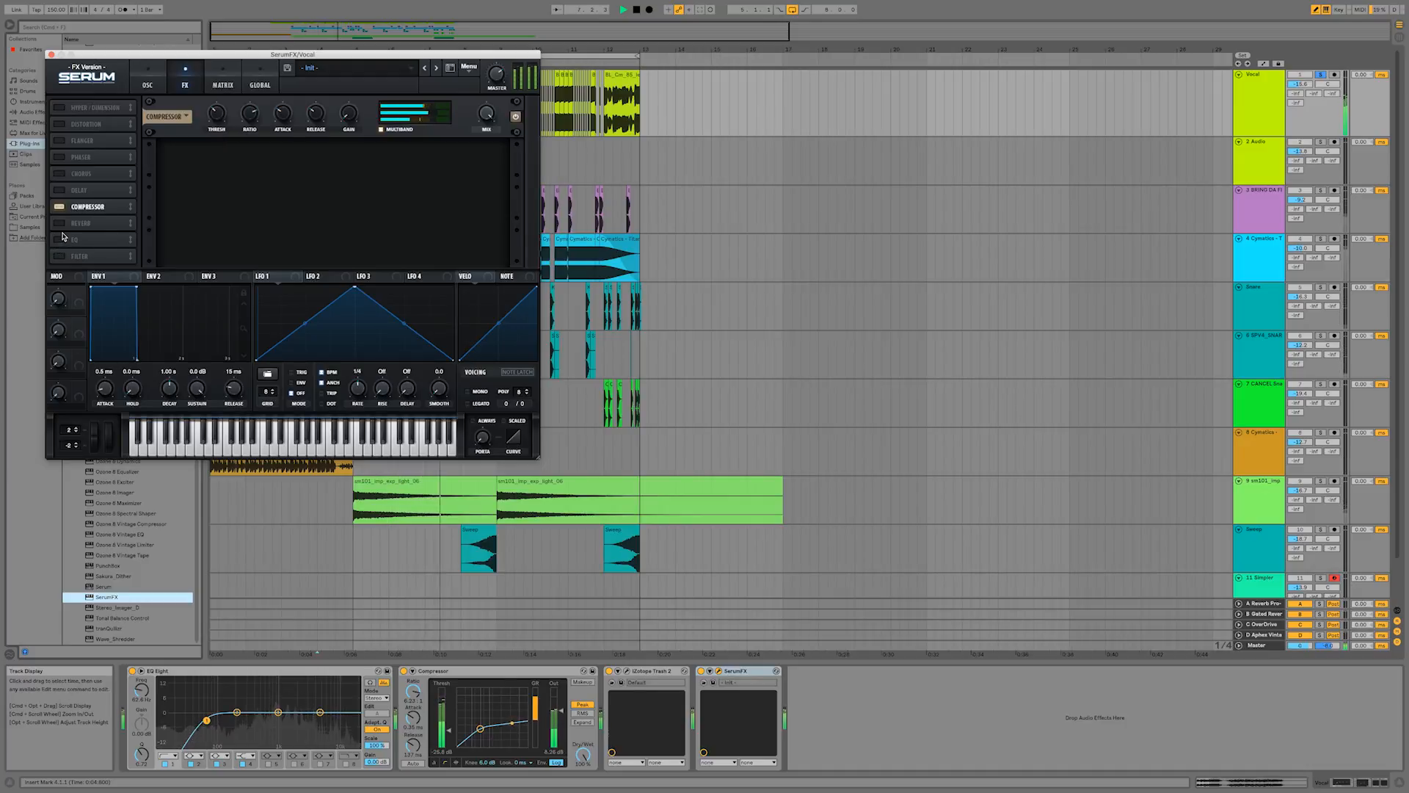
- Enable SerumFX's Filter and place it before the Compressor, and enable the EQ with a low cut and boosted highs
left_click(59, 256)
left_click_drag(90, 257, 90, 204)
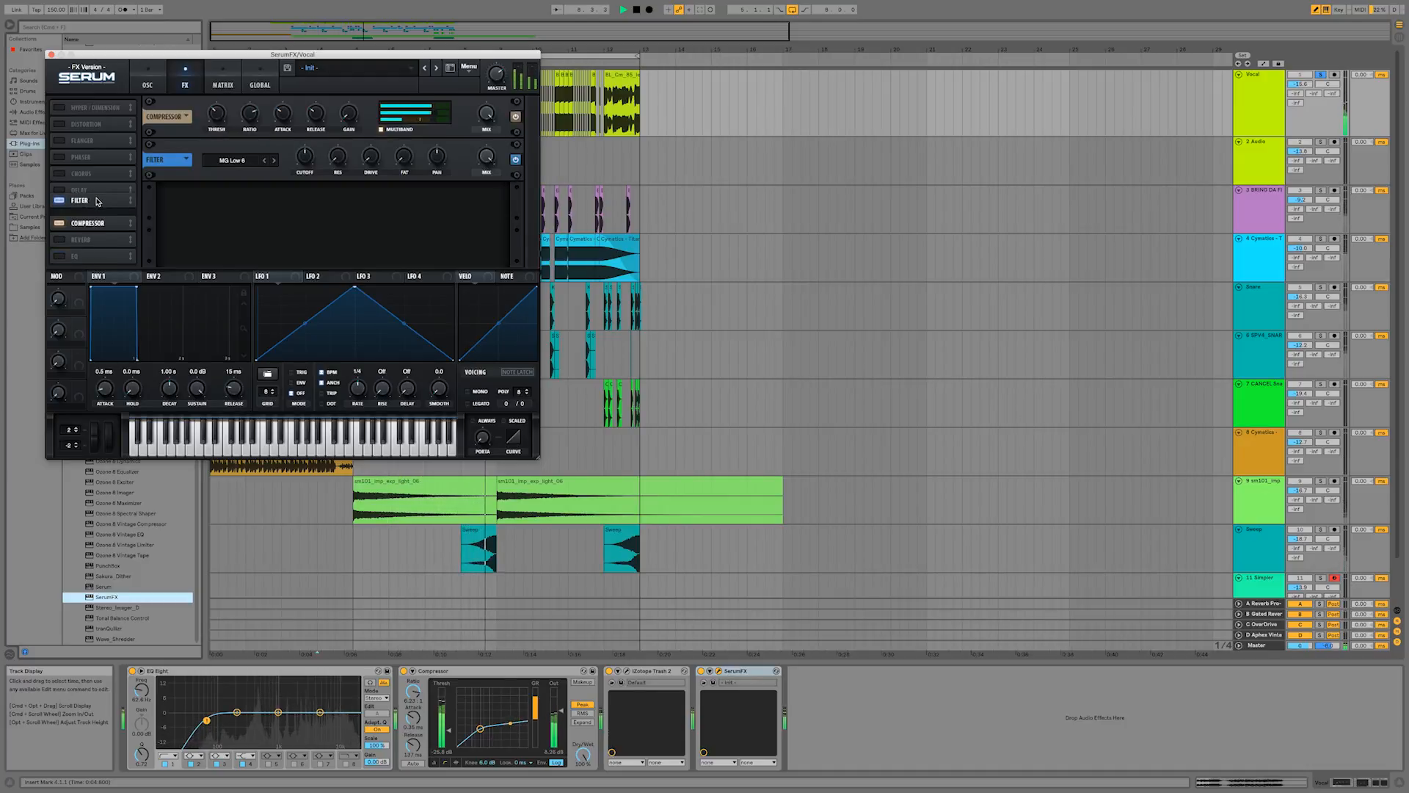
left_click(59, 256)
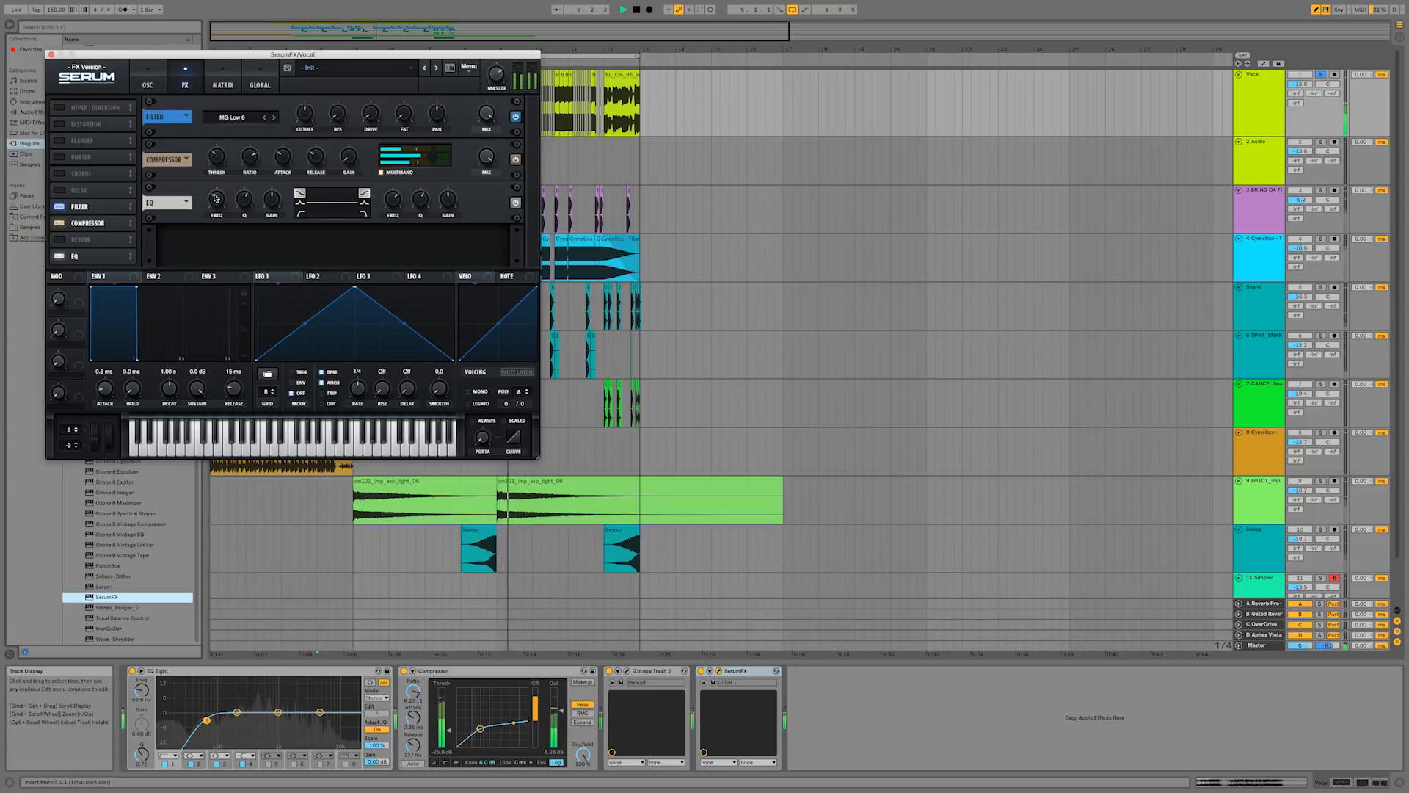
left_click(300, 213)
left_click_drag(452, 204, 452, 184)
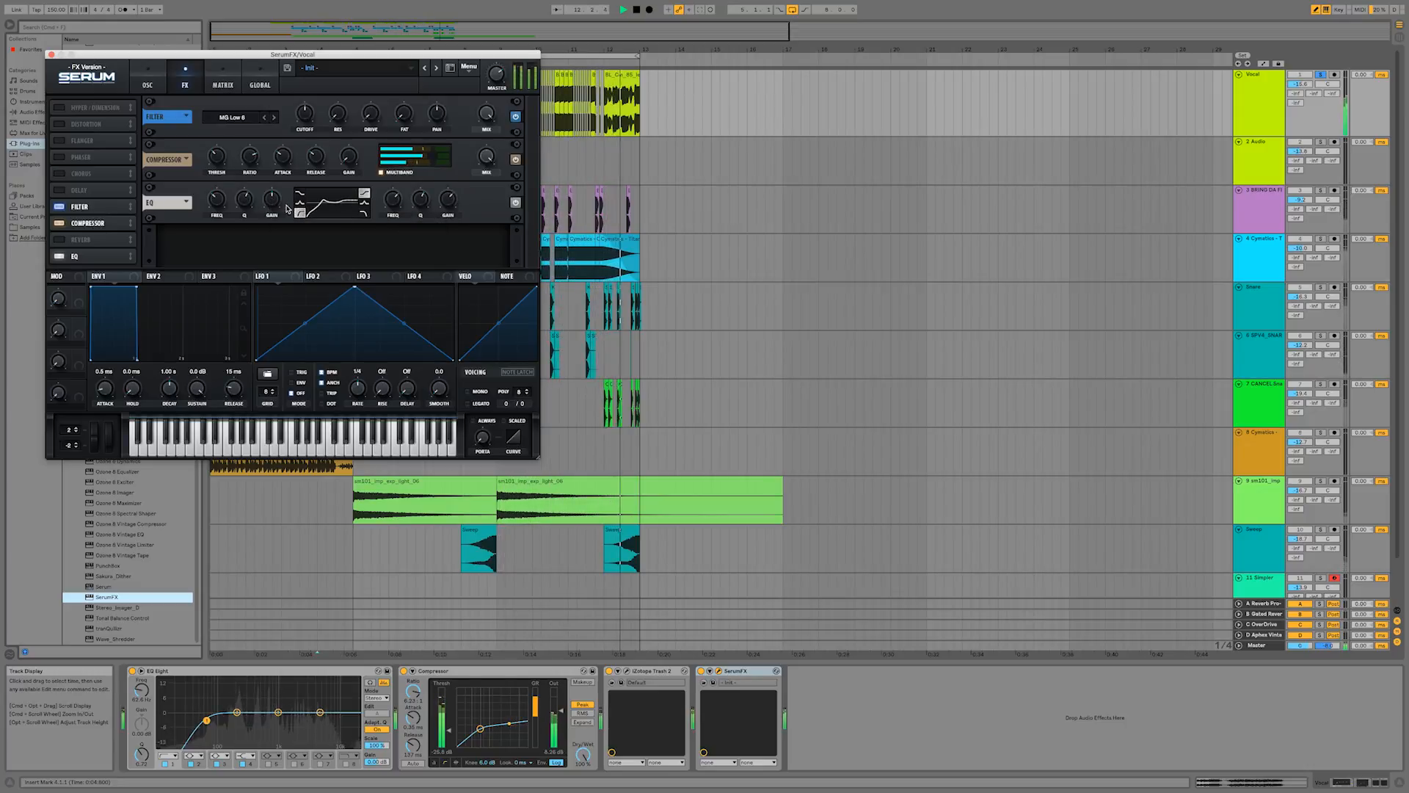
mouse_move(218, 209)
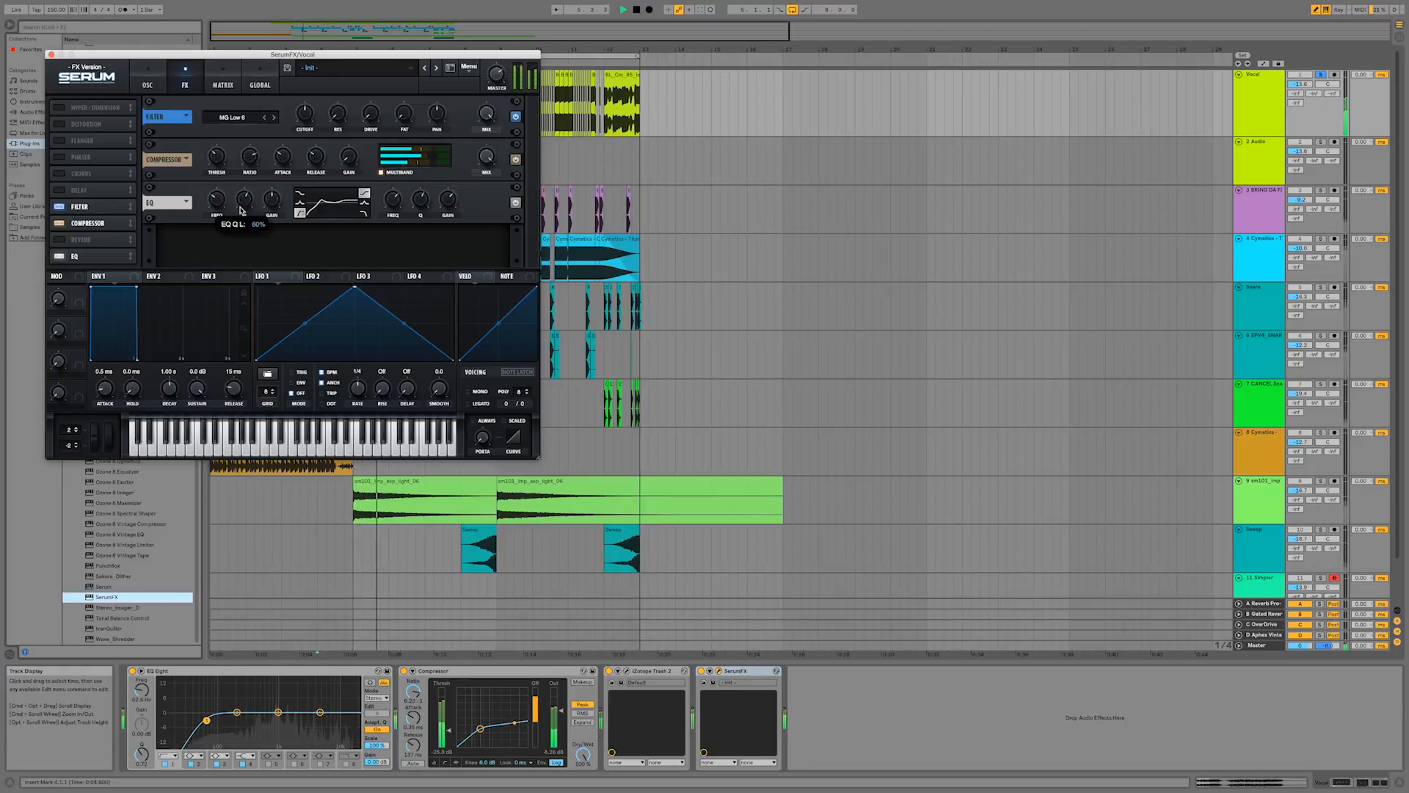
- Try the Misc filter type Combs in SerumFX and sweep its cutoff during playback
left_click(247, 122)
mouse_move(253, 162)
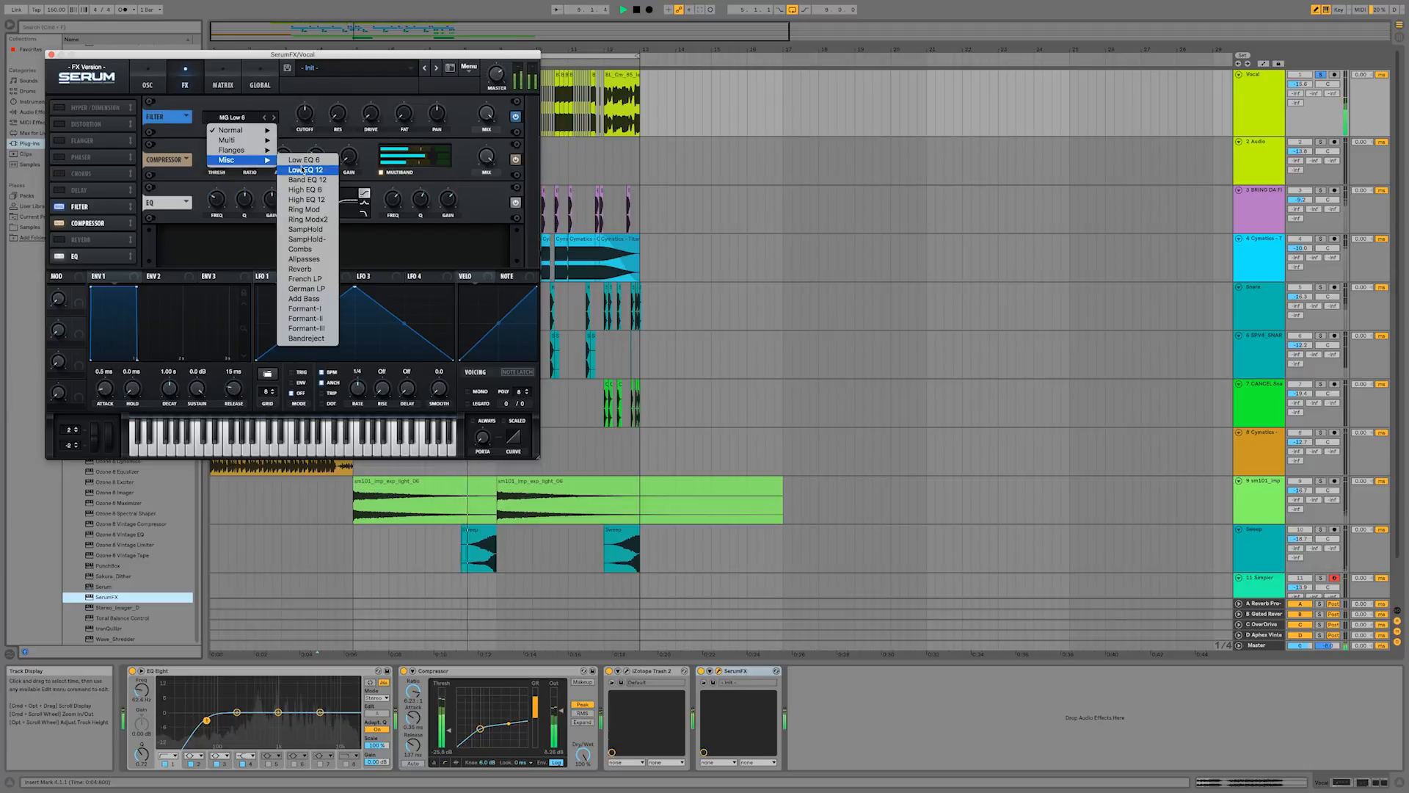
left_click(301, 250)
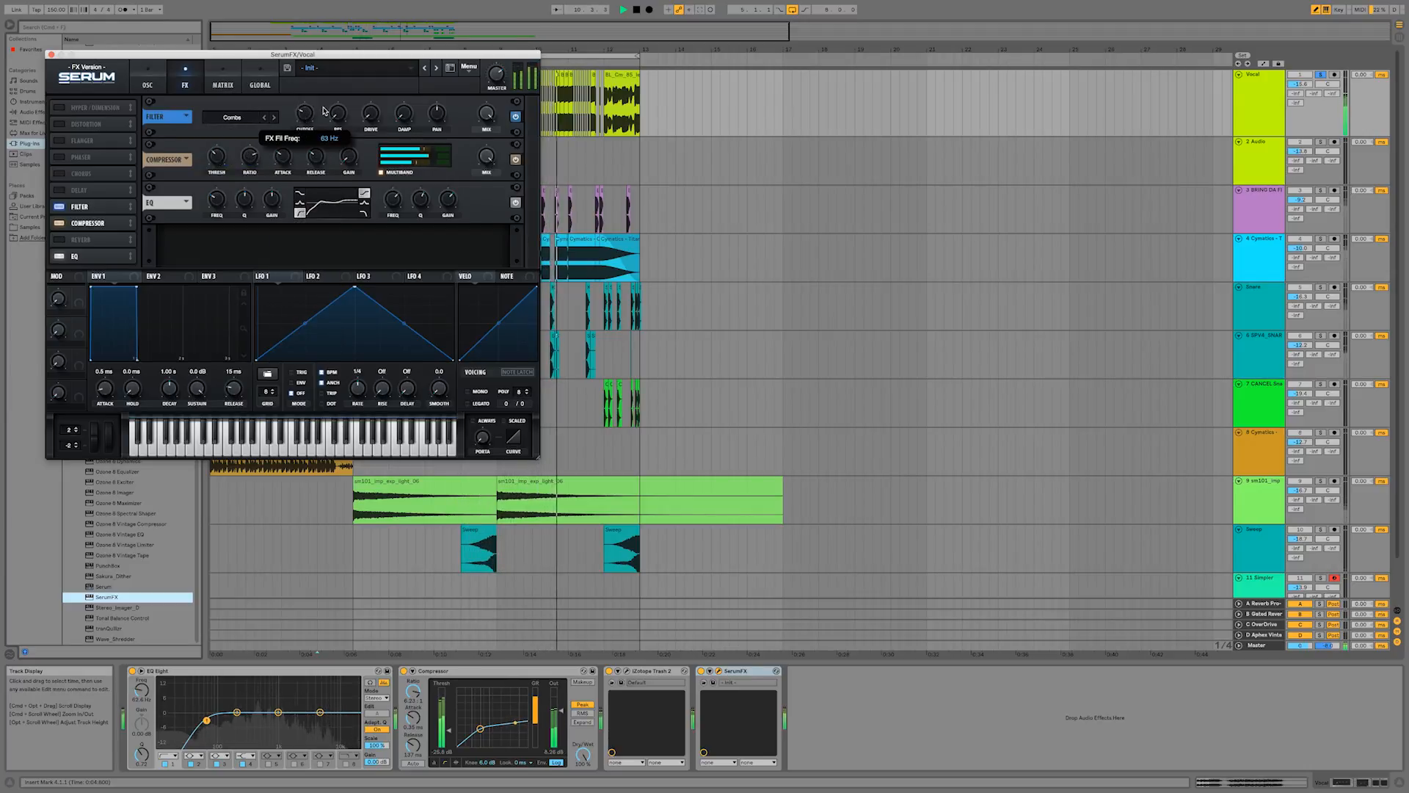
left_click_drag(337, 80, 305, 121)
- Set the SerumFX filter type to Cmb - from the Flanges group and adjust its cutoff and resonance
left_click(243, 118)
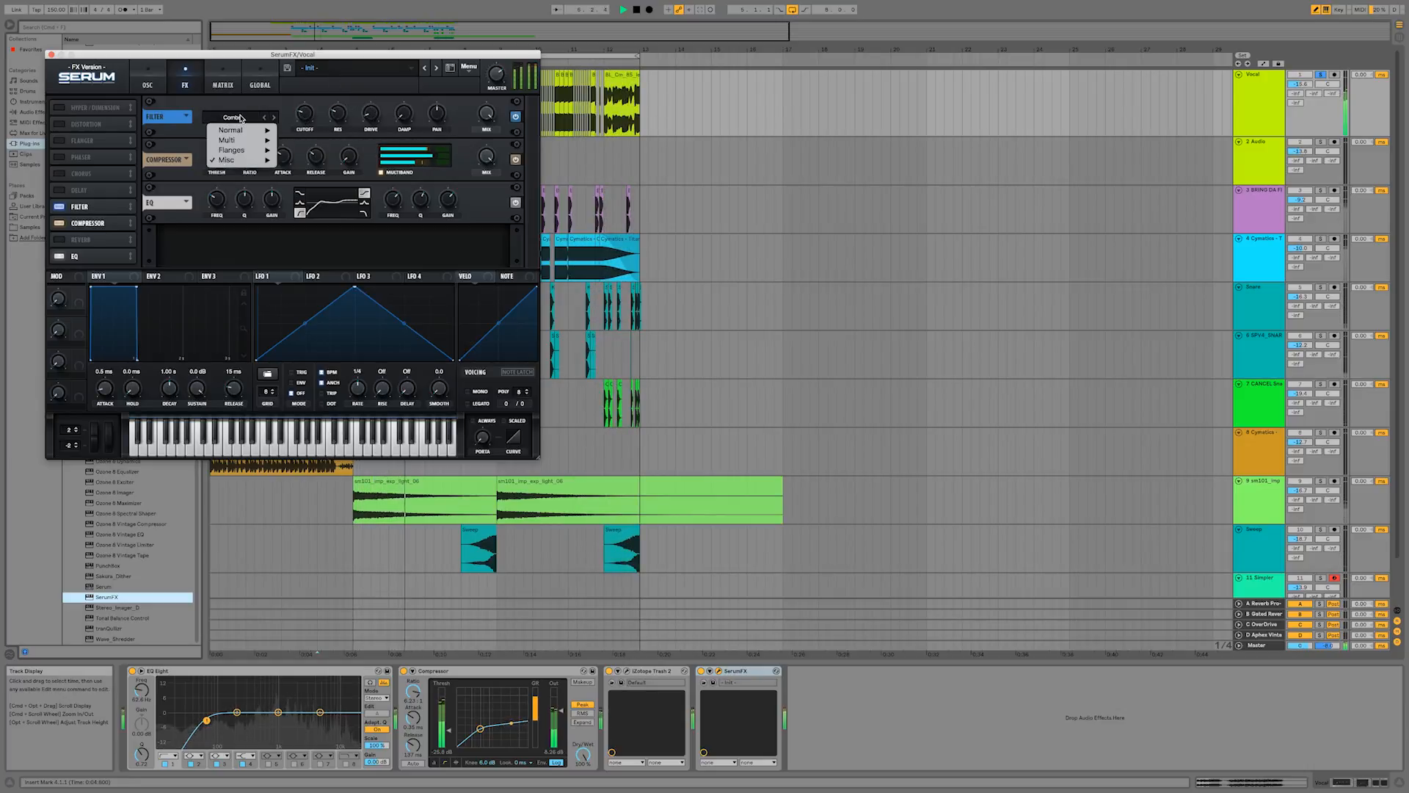
mouse_move(260, 151)
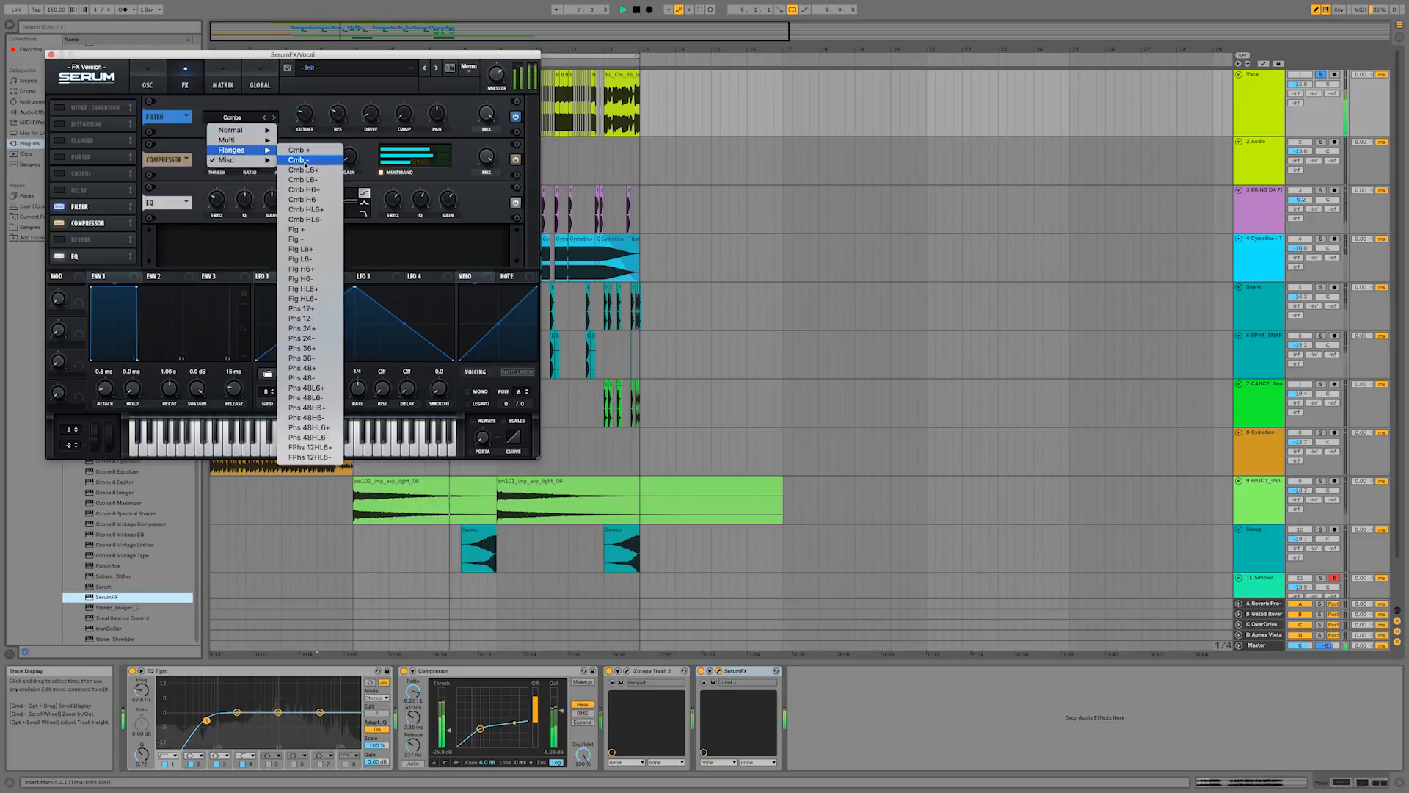
left_click(308, 157)
left_click_drag(304, 112, 303, 122)
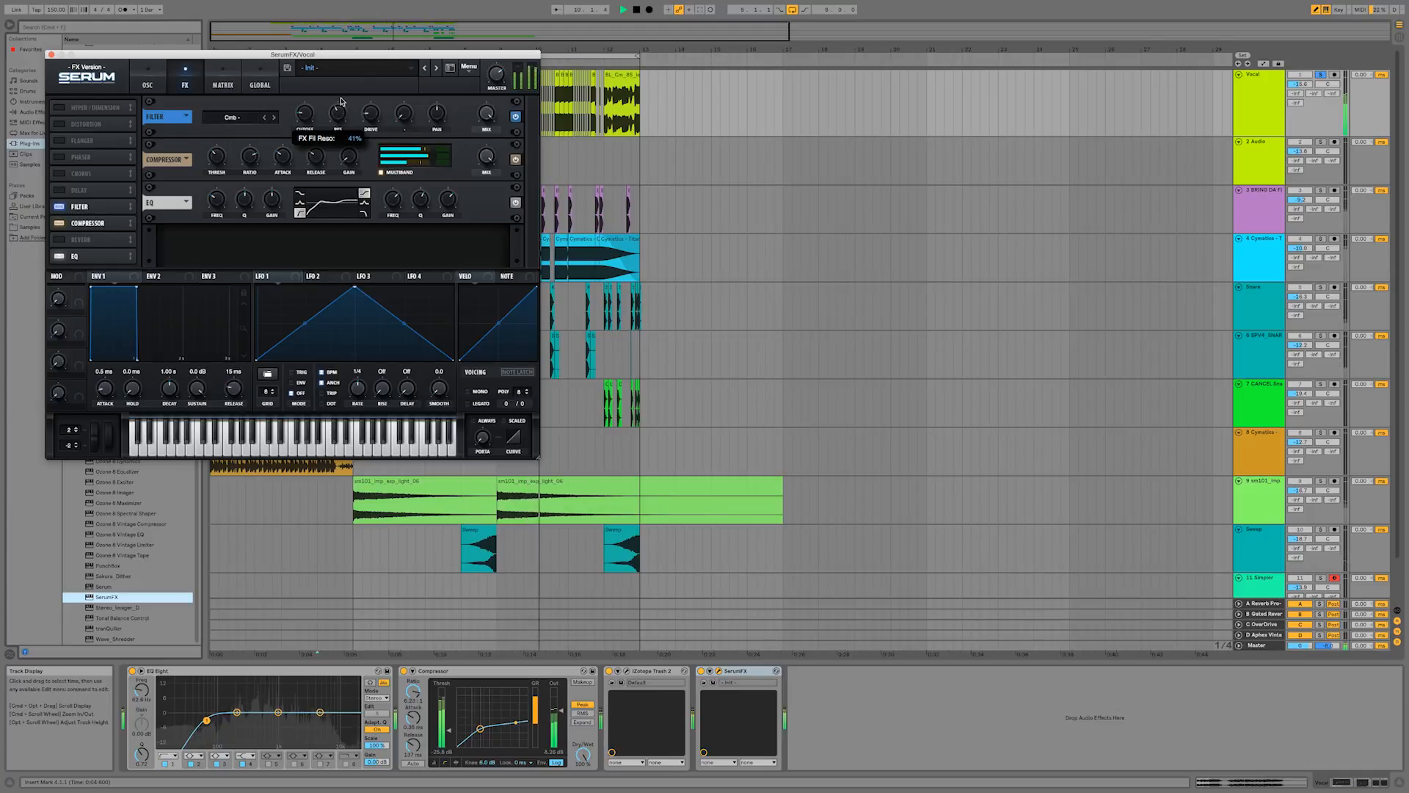
left_click_drag(304, 114, 309, 101)
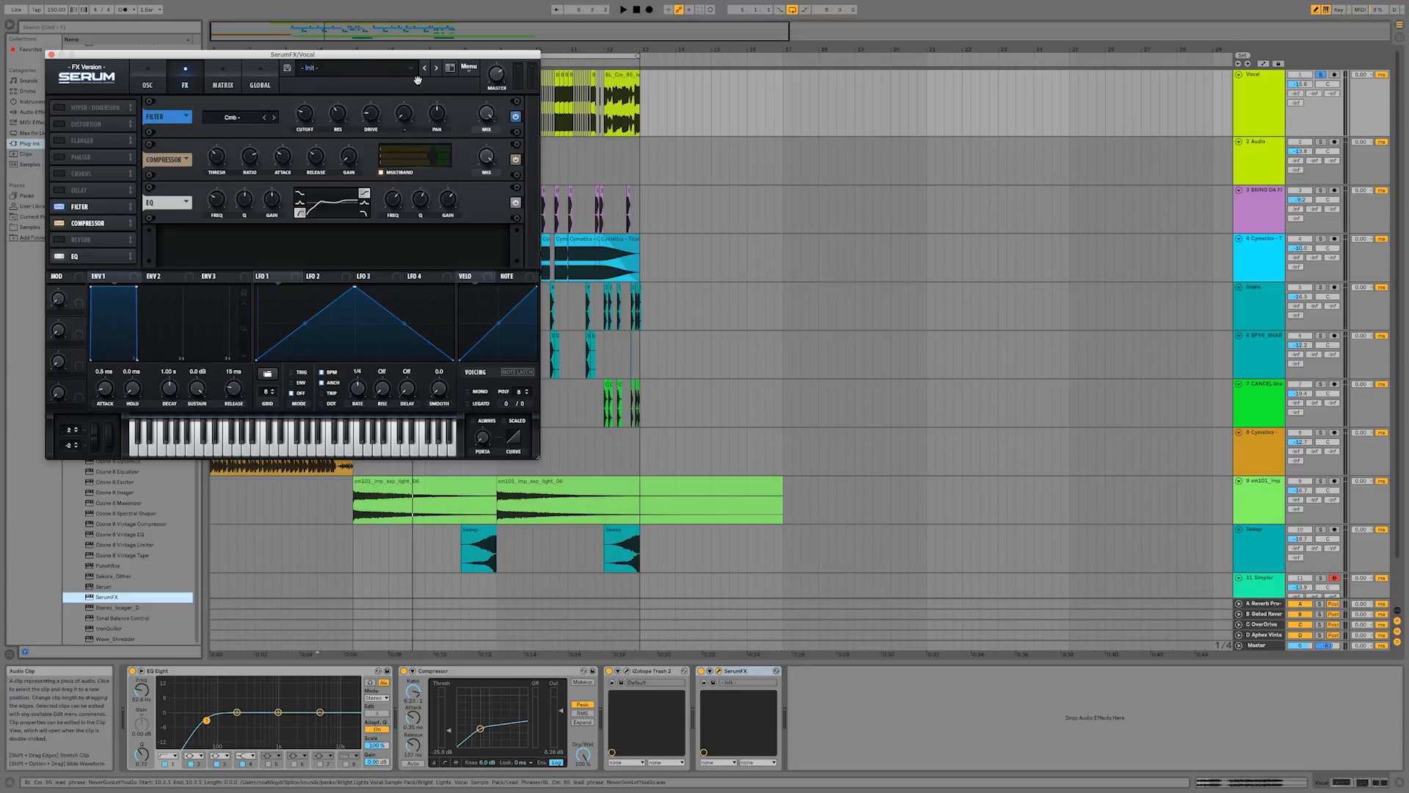
- Move the SerumFX window clear of the vocal clips and play the vocal with the Filter bypassed and re-enabled to compare
left_click_drag(409, 55, 835, 154)
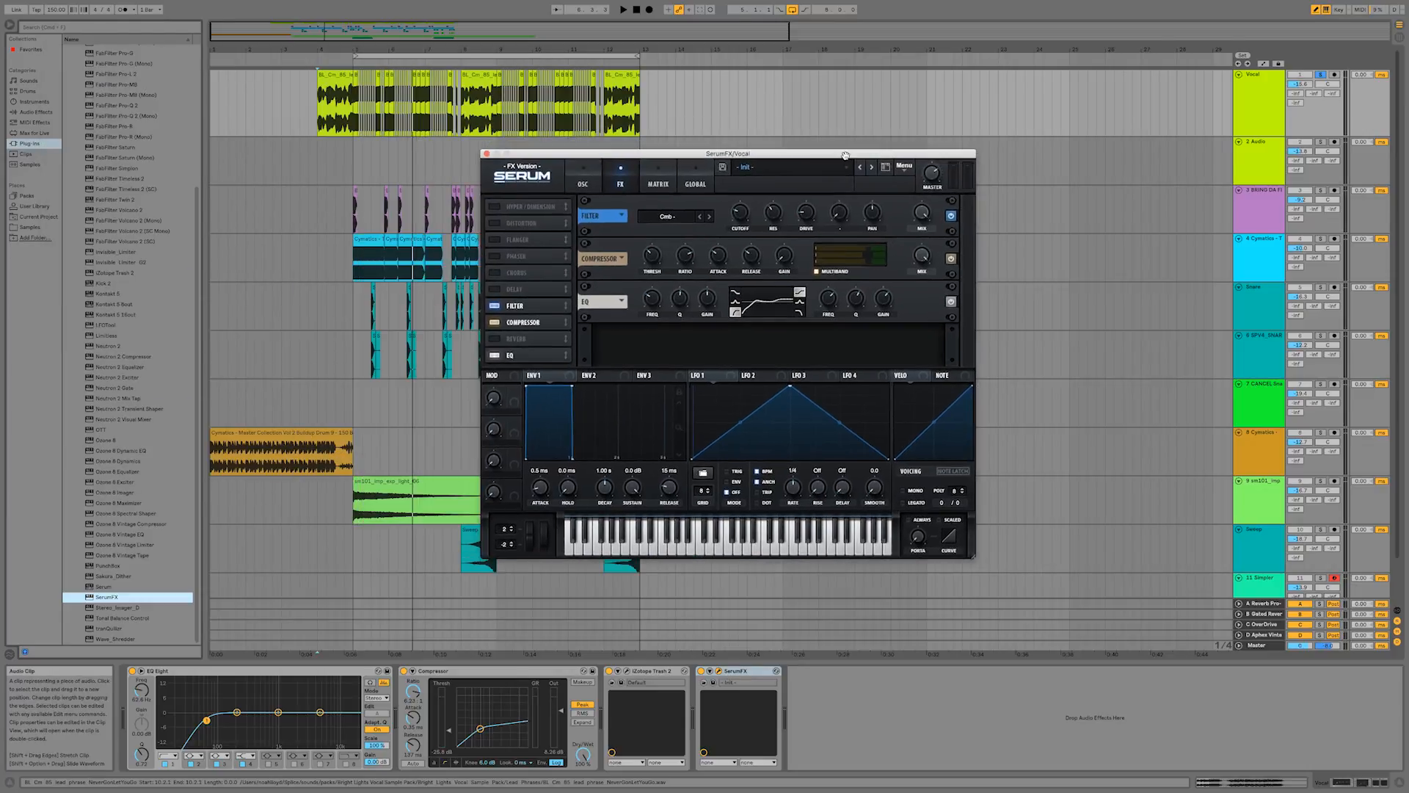
left_click(359, 107)
key("space")
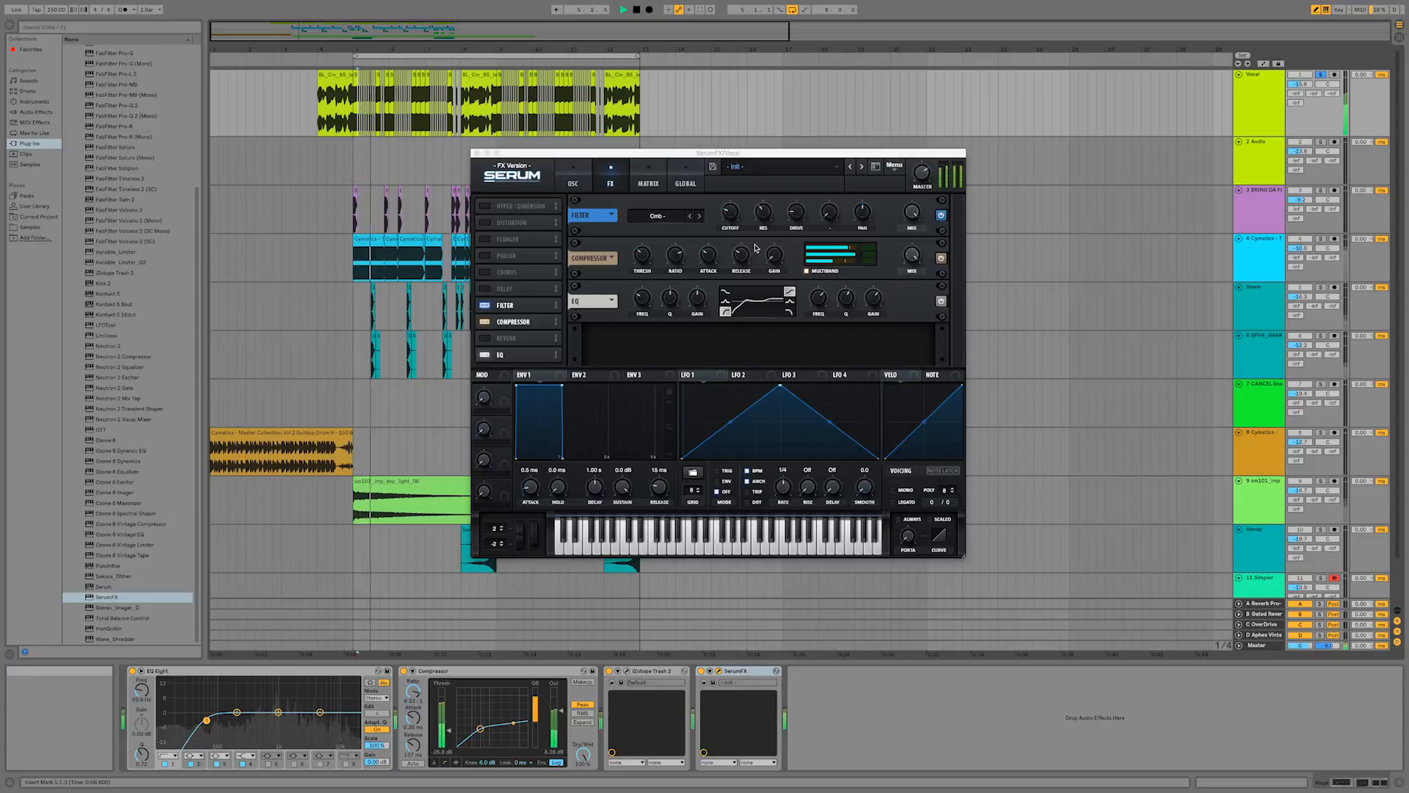
left_click(941, 215)
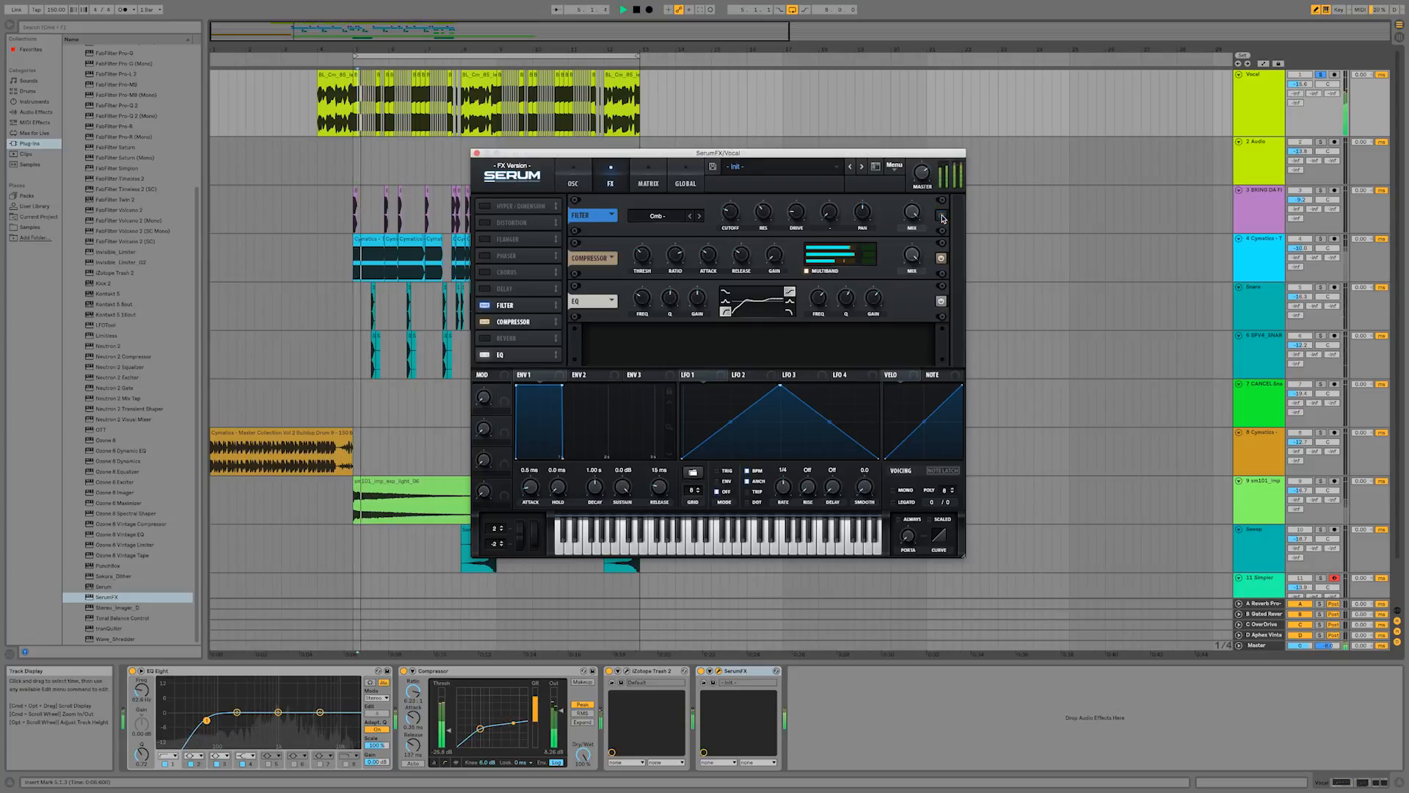
left_click(941, 216)
key("space")
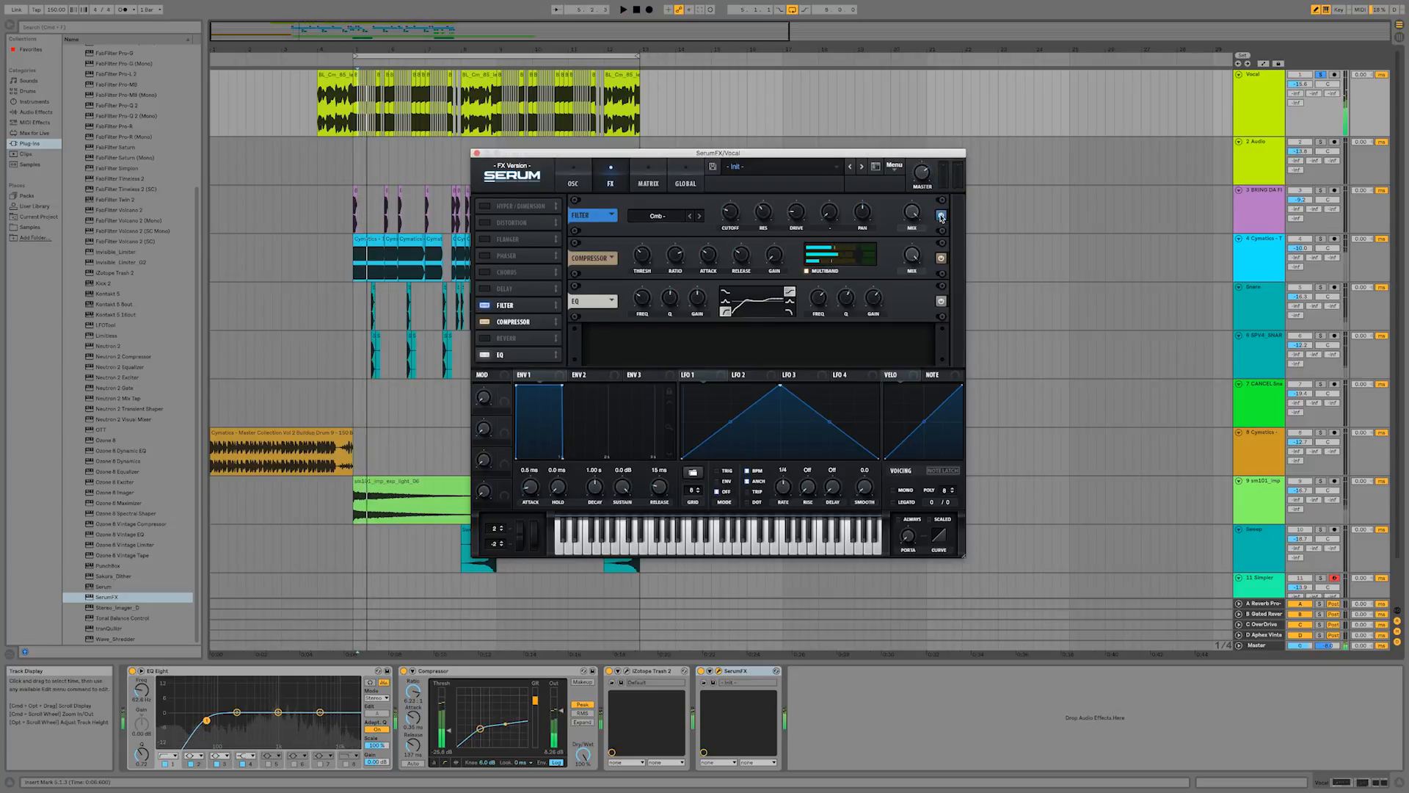
- Enable SerumFX's Delay ahead of the Filter and set its feedback to about 67% during playback
left_click(484, 289)
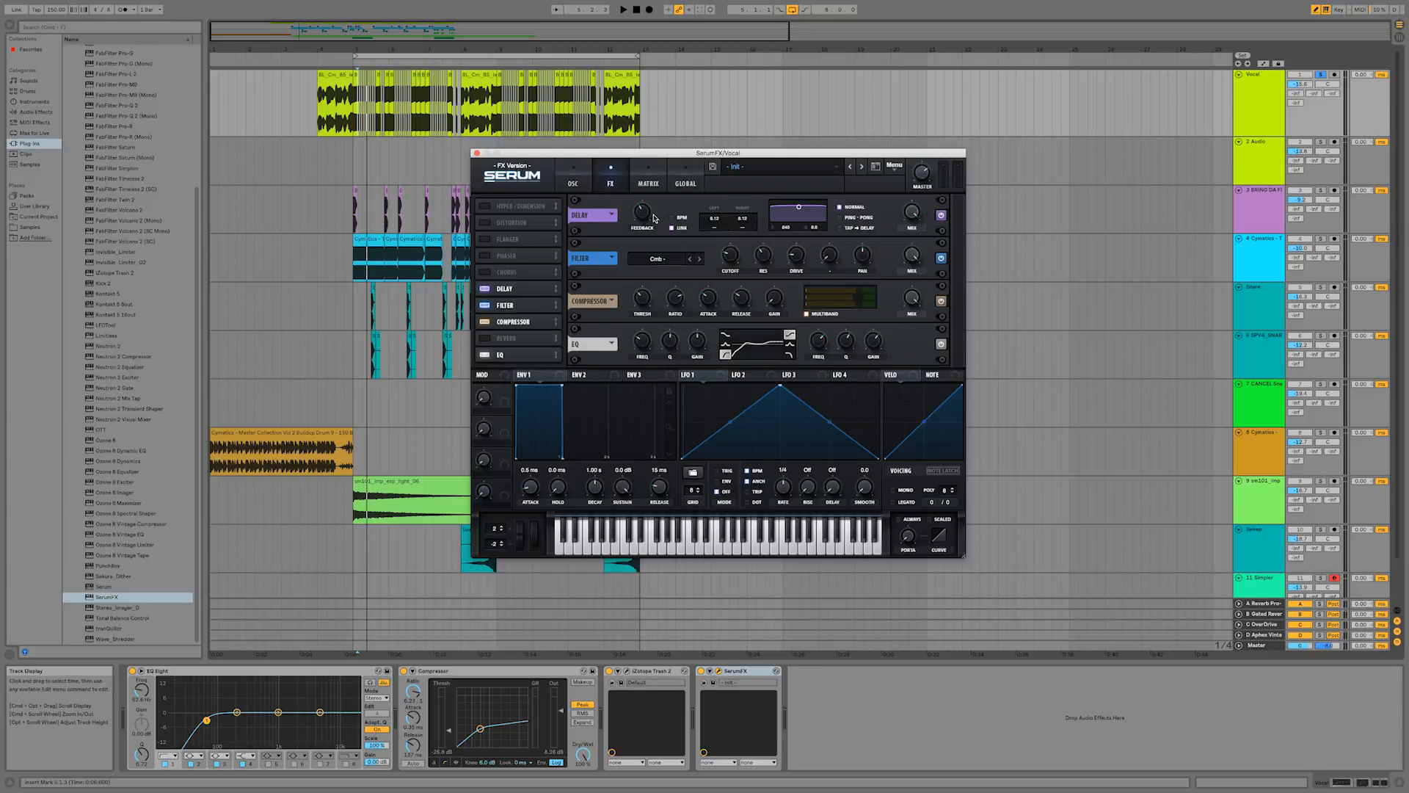
key("space")
mouse_move(647, 213)
left_click_drag(650, 203, 653, 192)
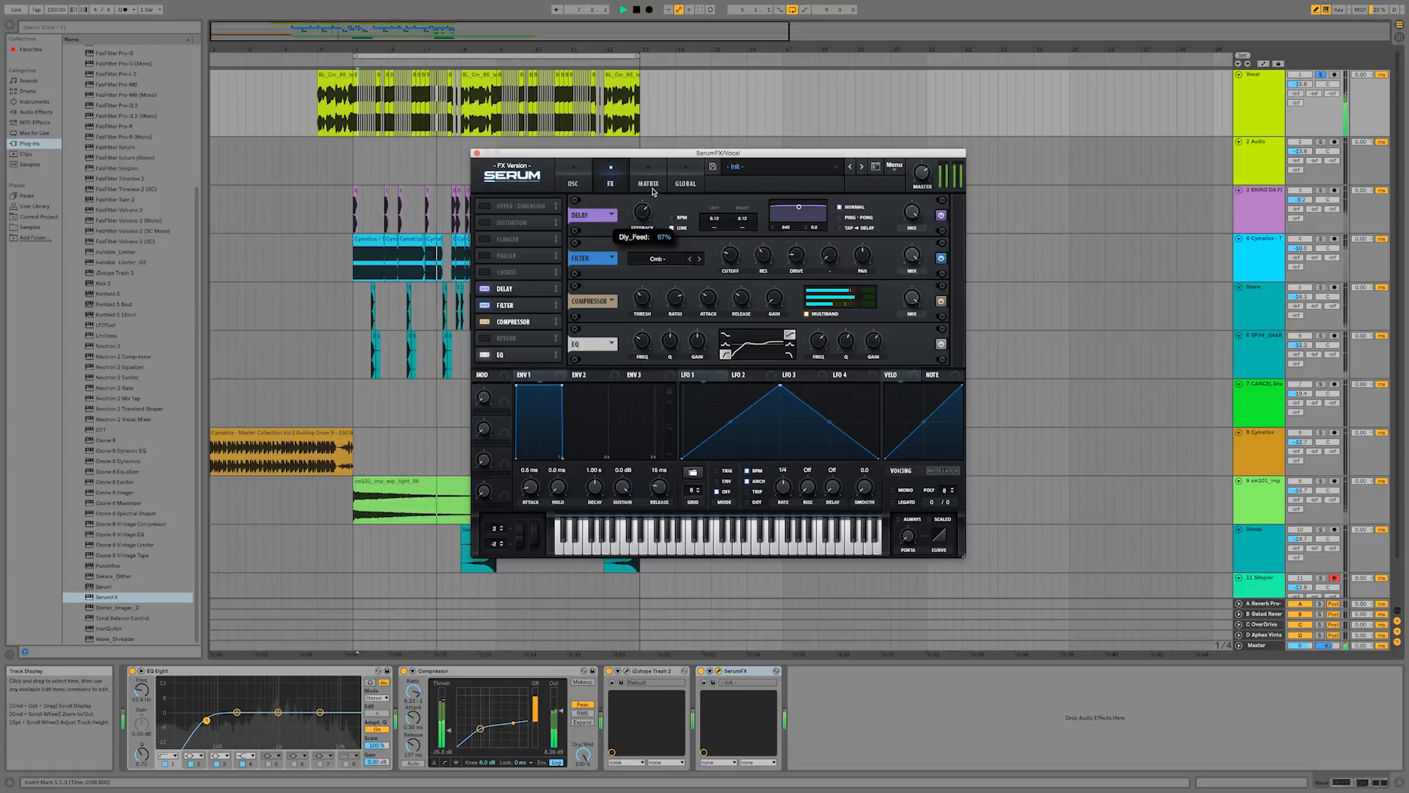
- Compare the delayed vocal with the SerumFX Filter off and on, leave it on and close the plug-in window
left_click(487, 306)
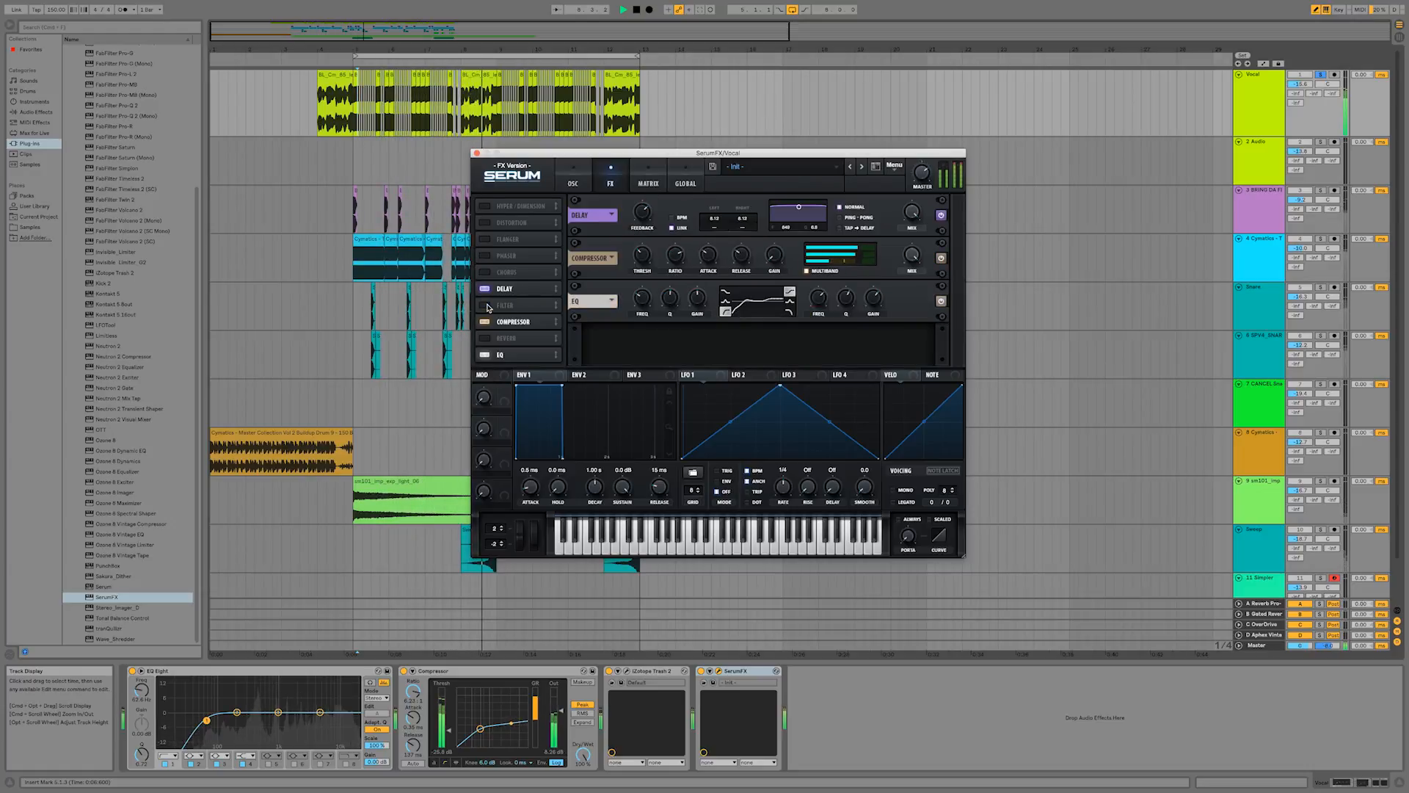
left_click(486, 305)
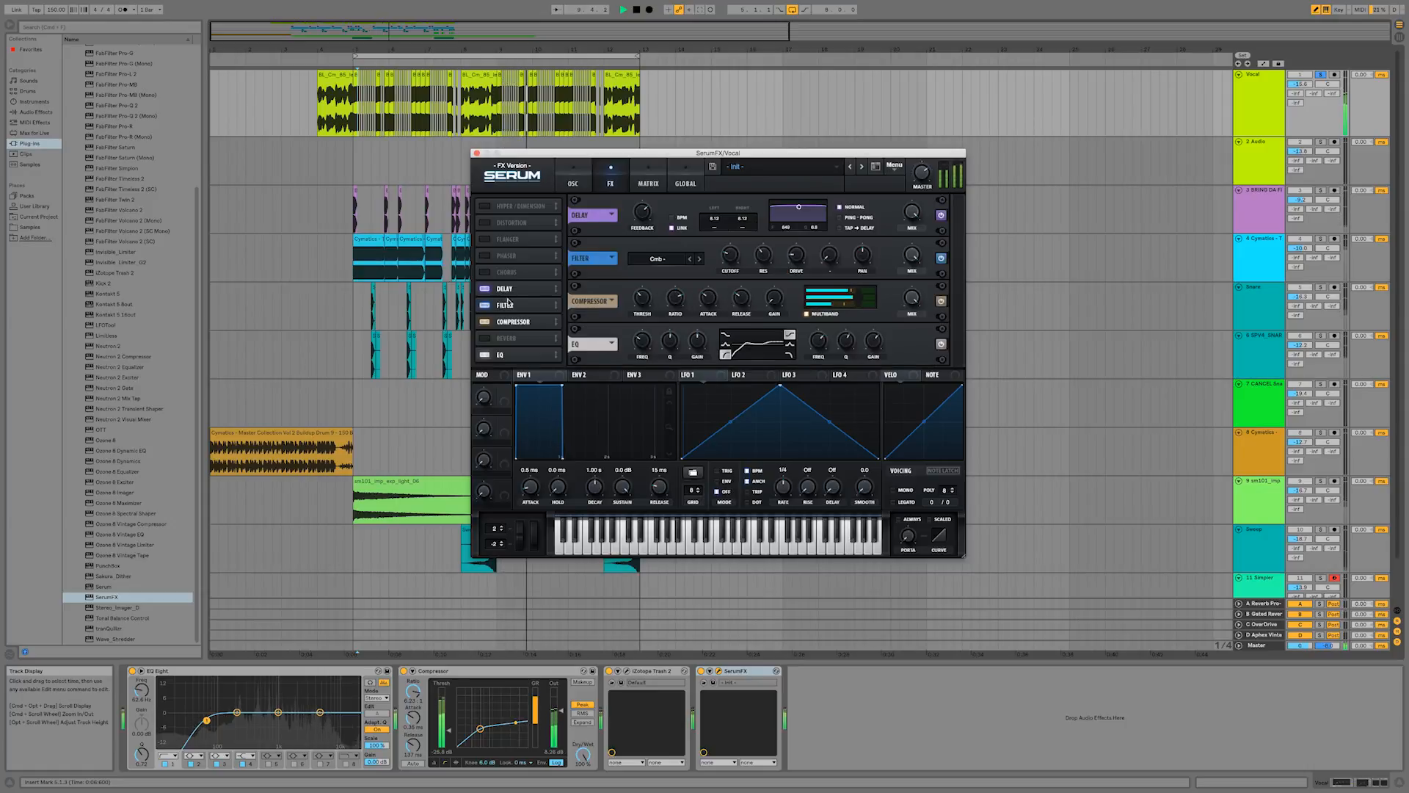
mouse_move(731, 261)
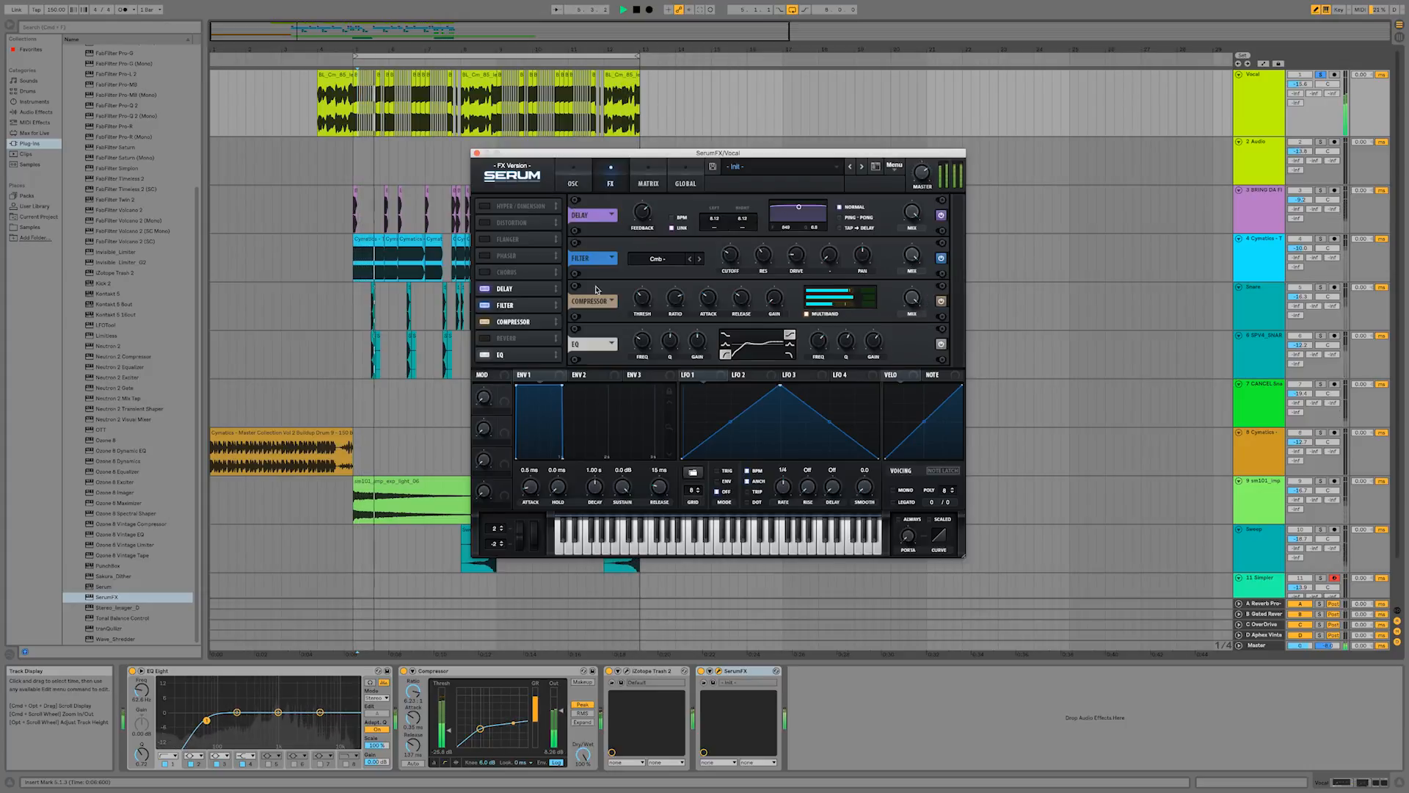
left_click(477, 154)
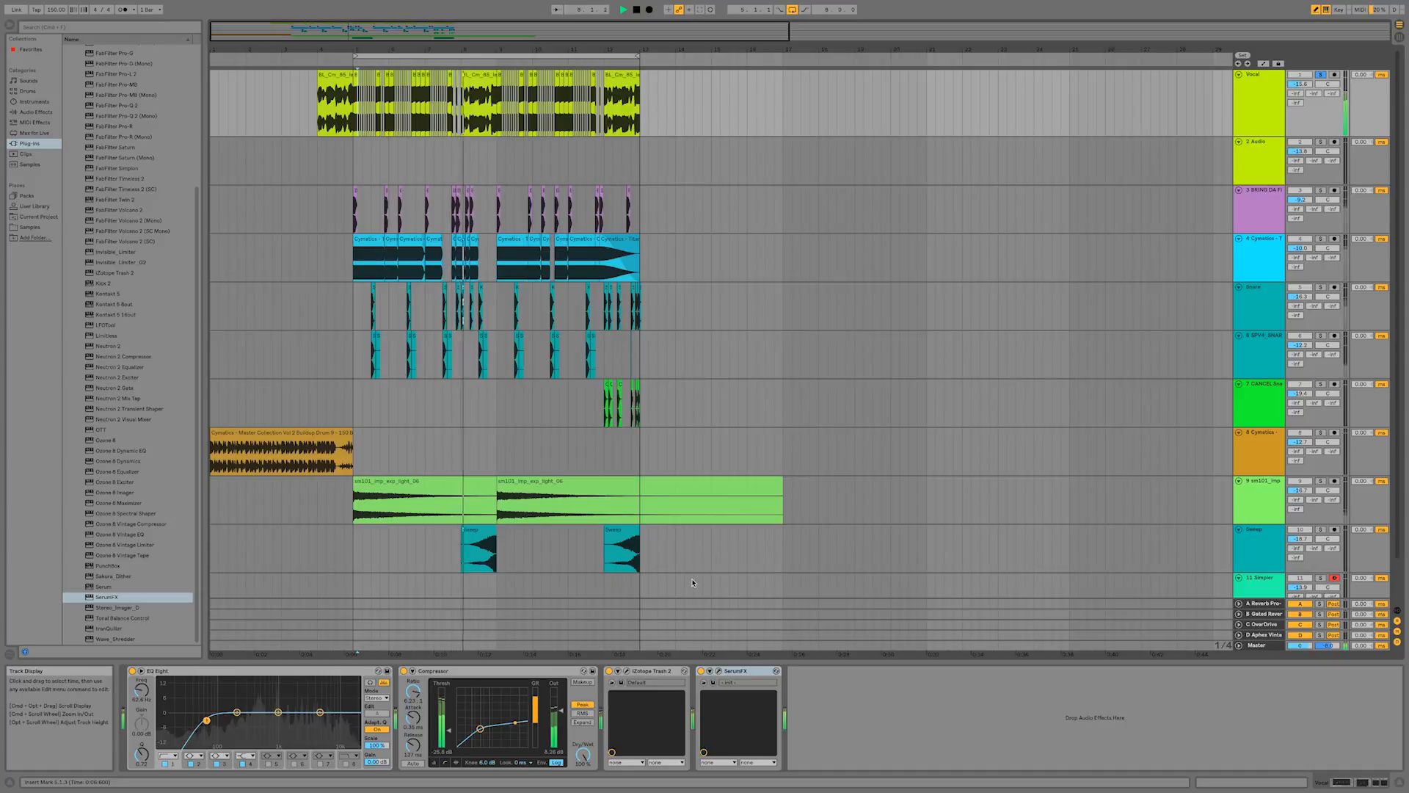
- Group the Compressor, Trash 2 and SerumFX into one rack and switch it off and on to compare the sound
left_click(650, 671, "shift")
left_click(494, 672, "shift")
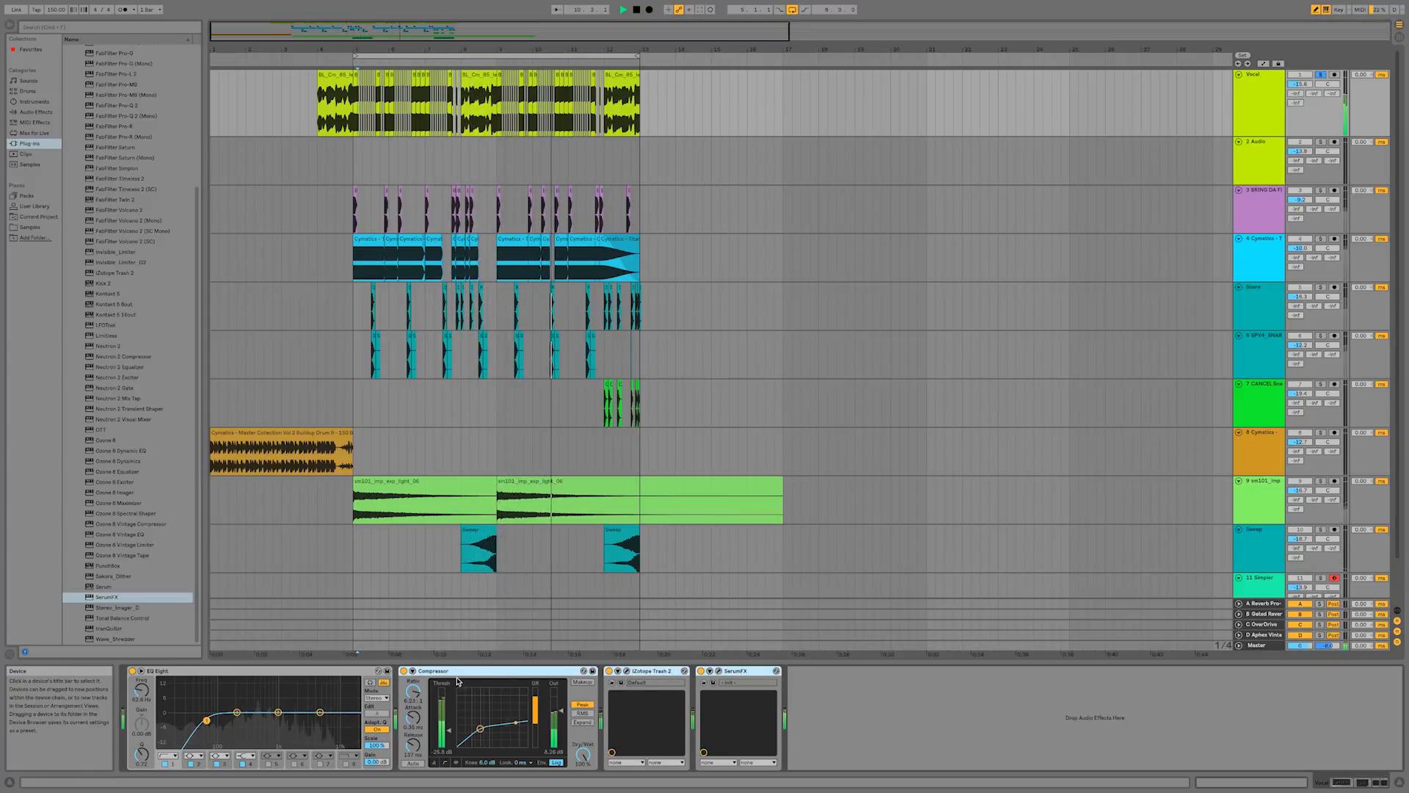
key("super+g")
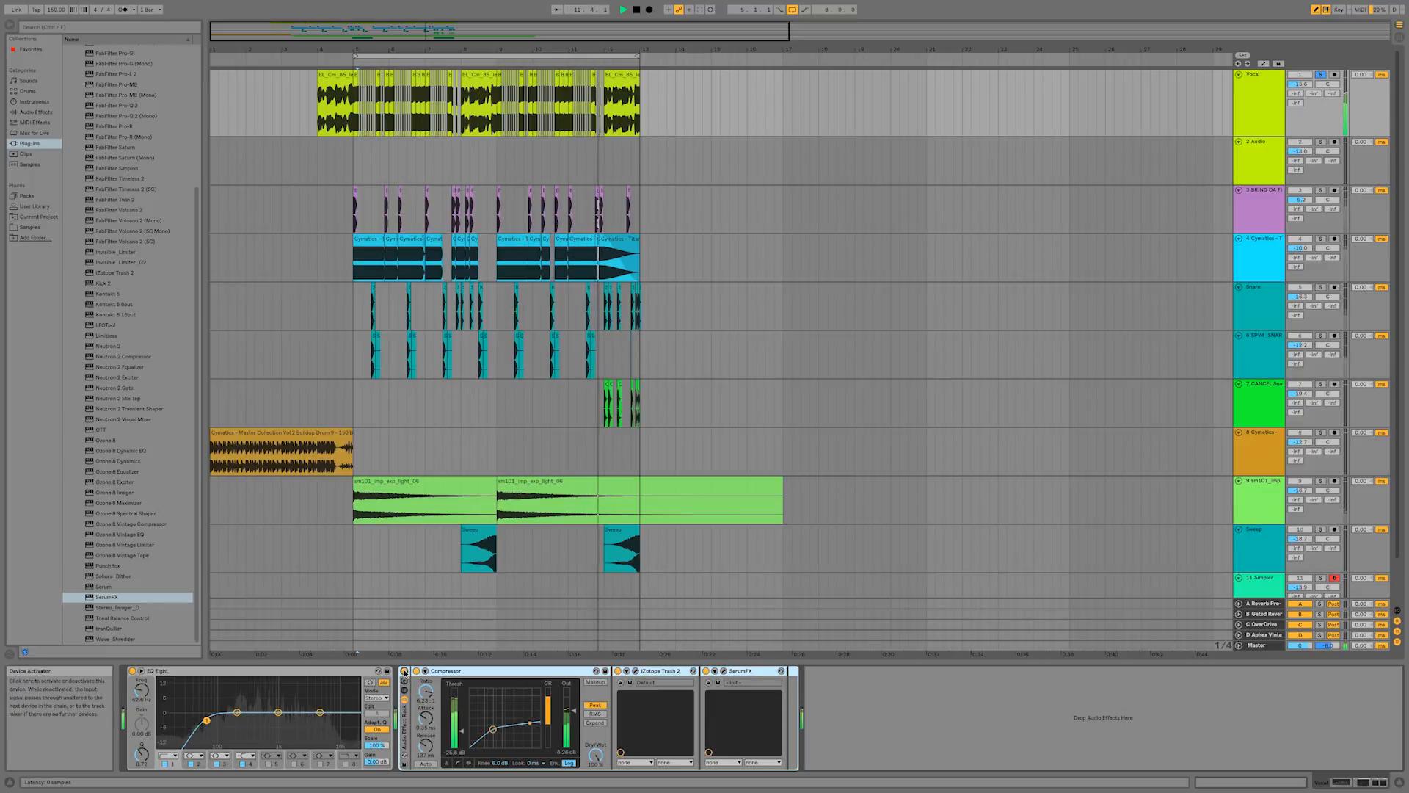
left_click(404, 671)
left_click(404, 671)
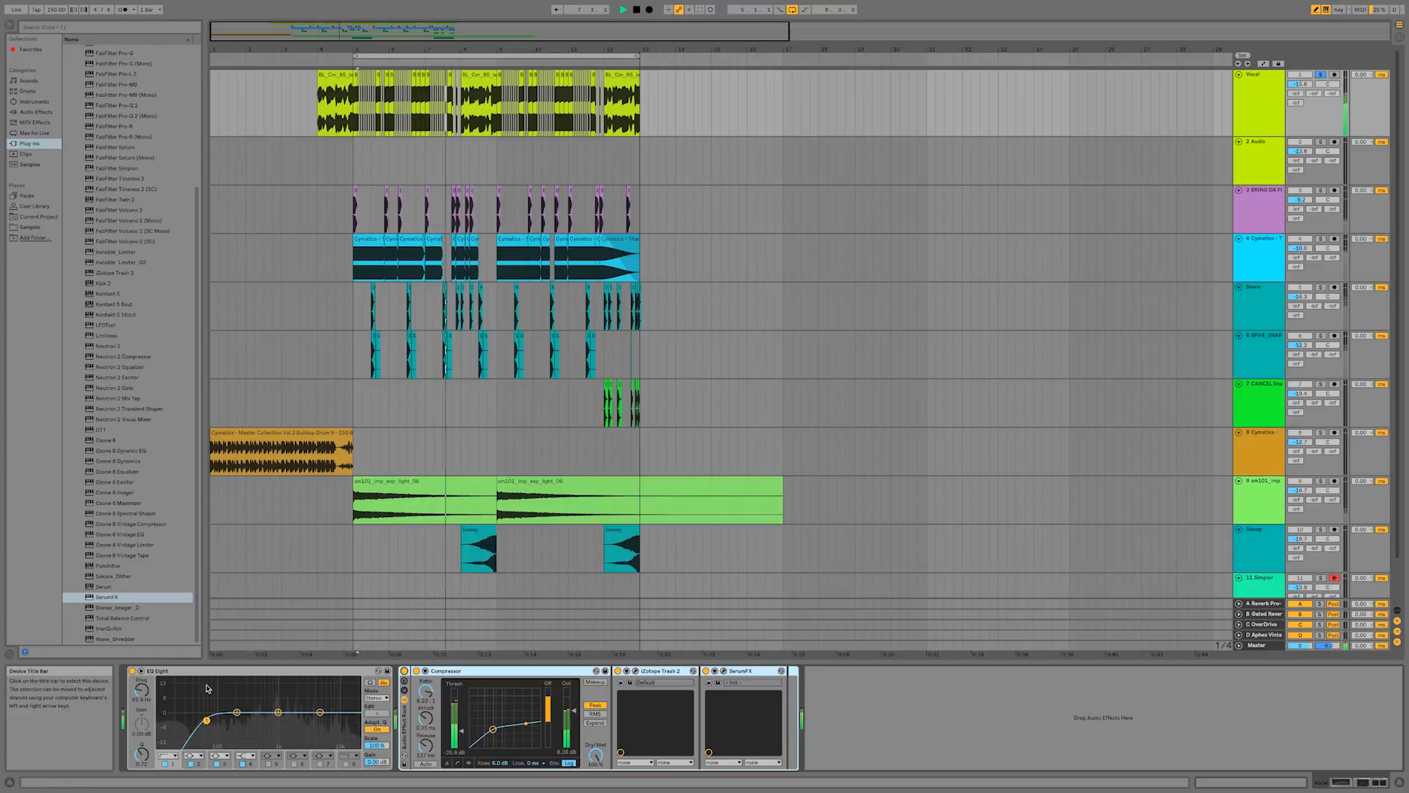
- Reopen SerumFX to review its delay, filter, compressor and EQ chain, and close it again
left_click(723, 671)
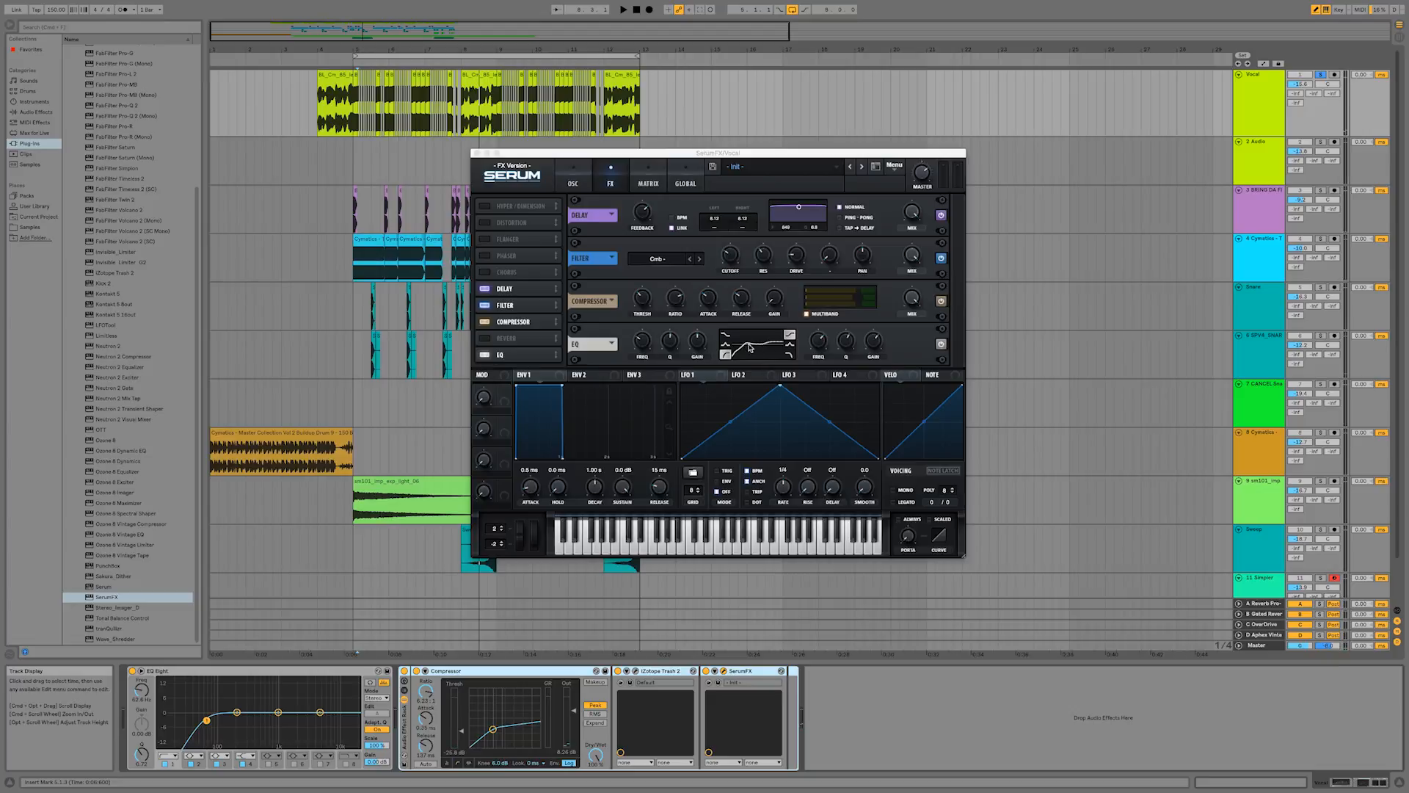
left_click(477, 153)
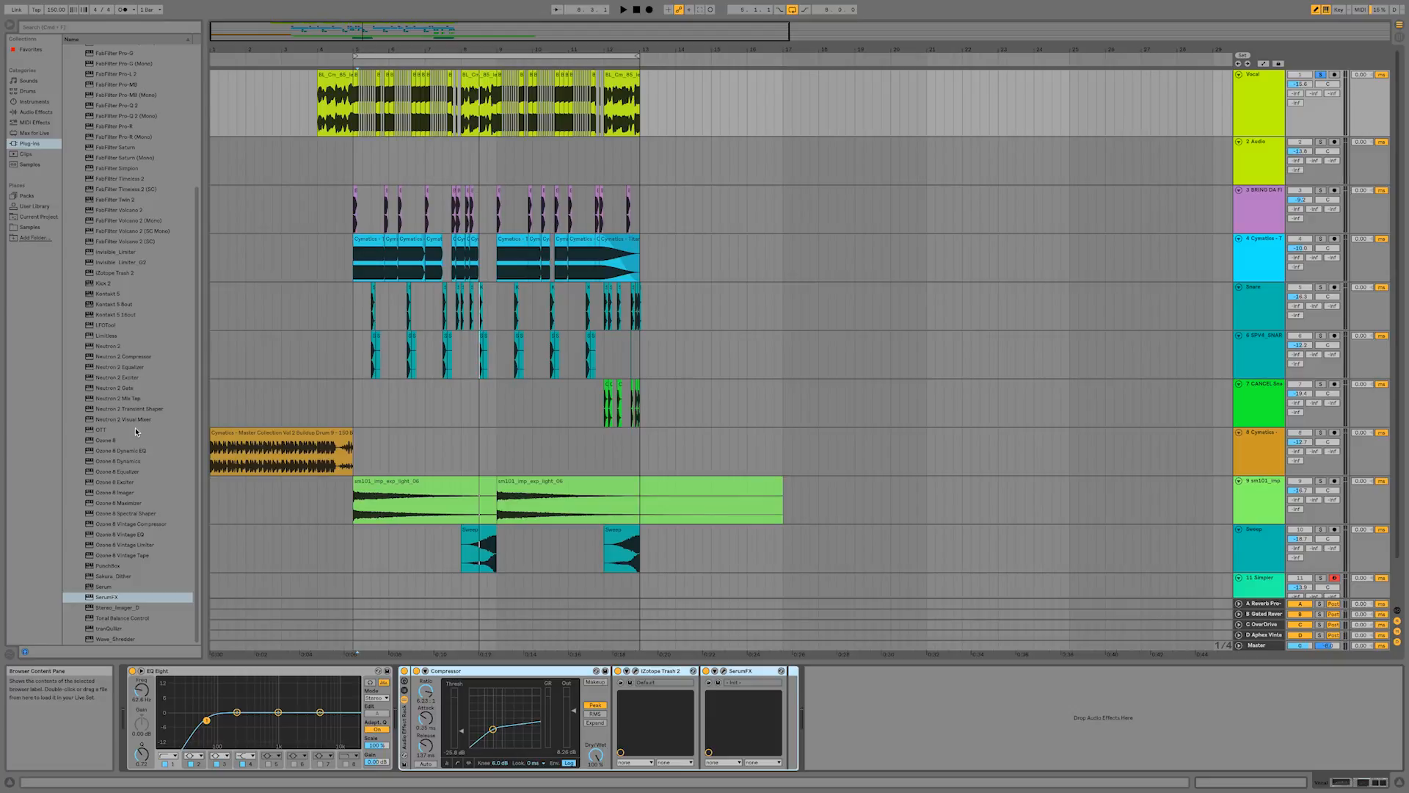
- Load a Saturator on the Vocal track and place it inside the rack directly after SerumFX
left_click(30, 112)
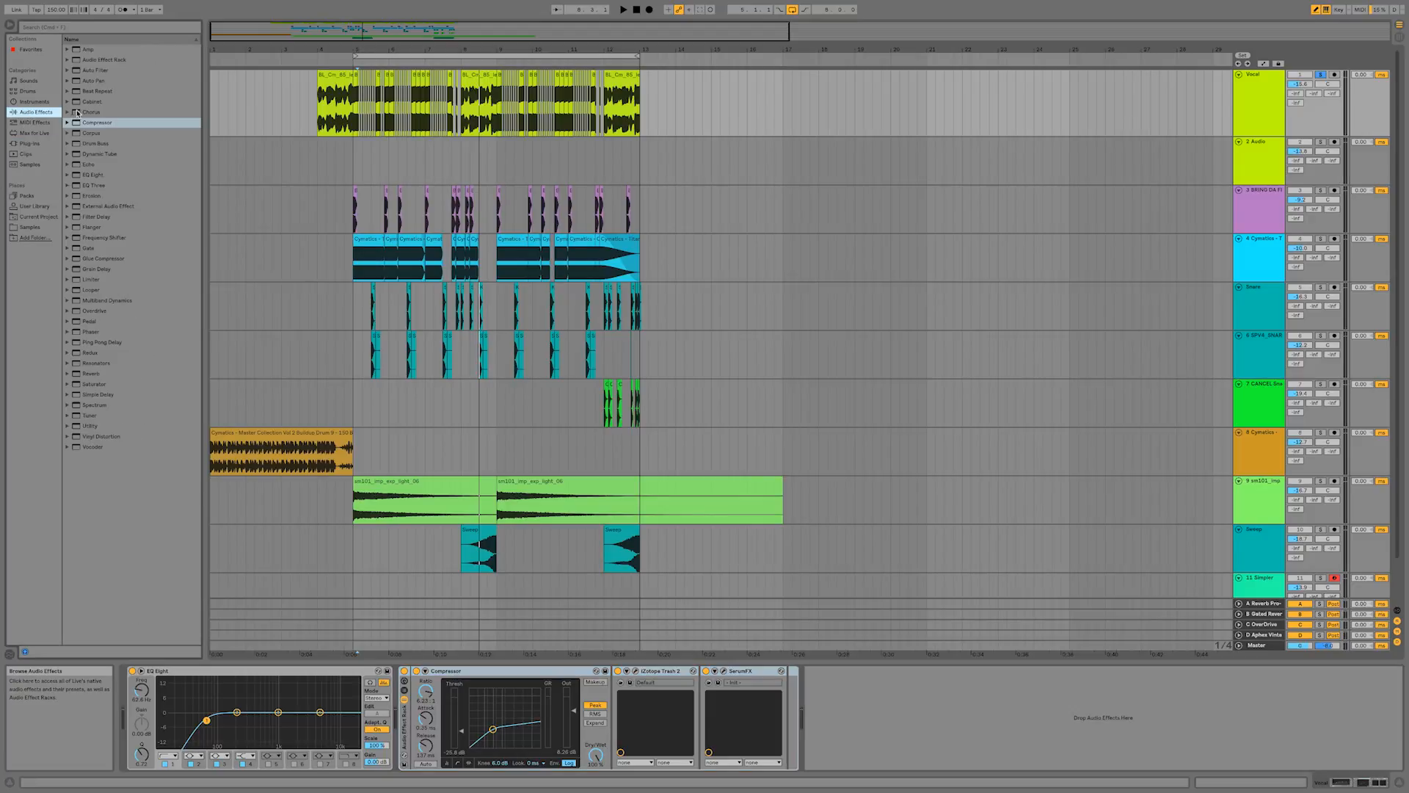
double_click(99, 386)
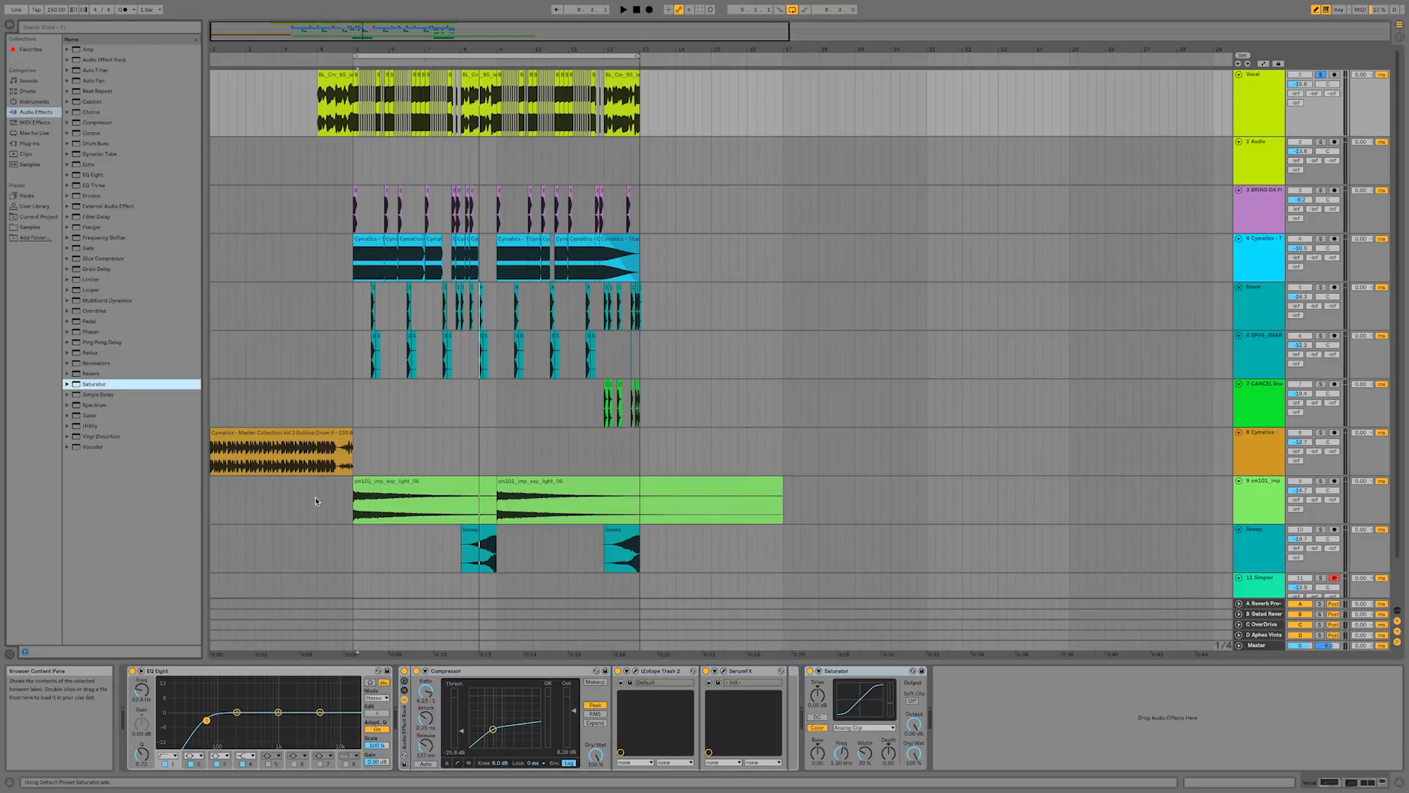
left_click_drag(856, 670, 801, 682)
- Set the Saturator's Drive to about 7.6 dB and lower its color Base and output level during playback
key("space")
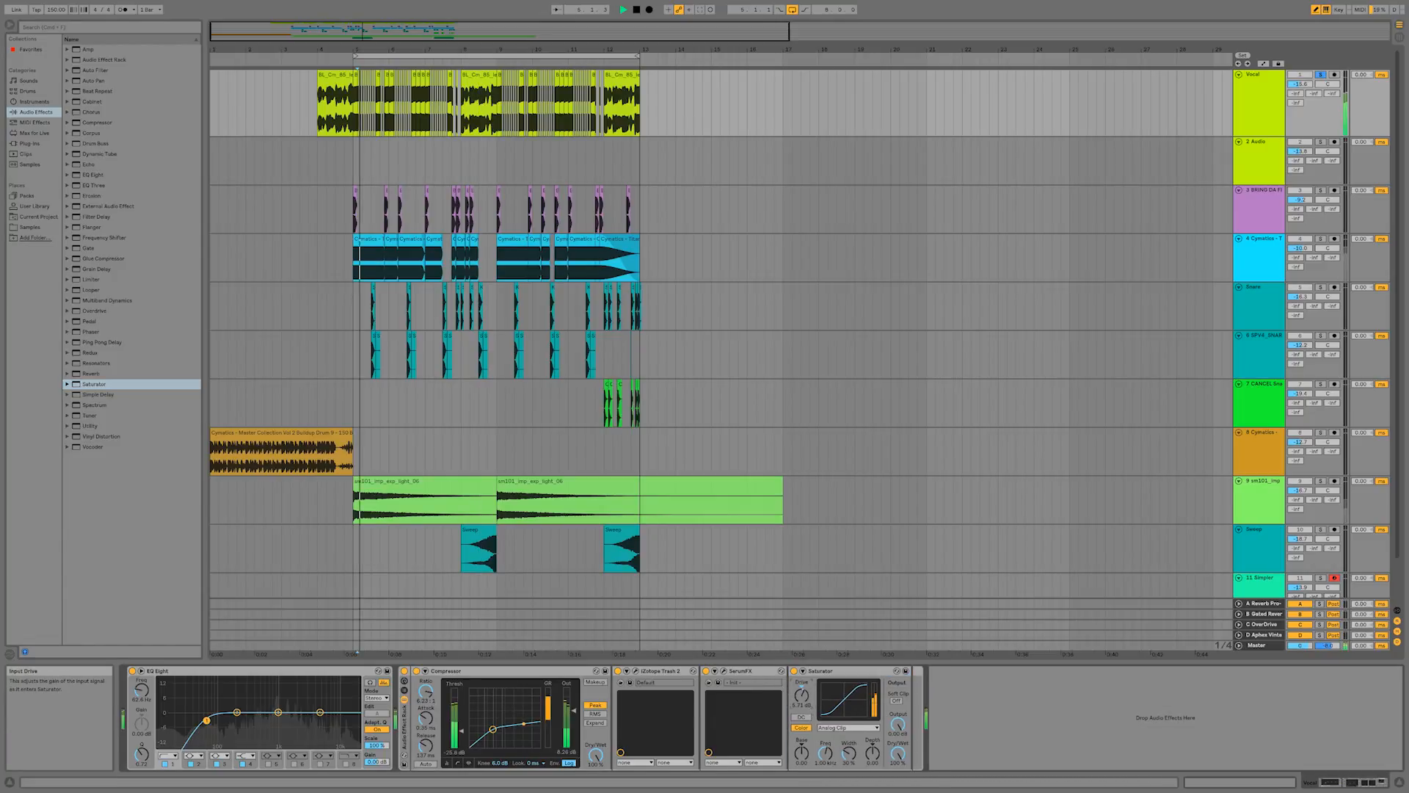
left_click_drag(801, 753, 802, 780)
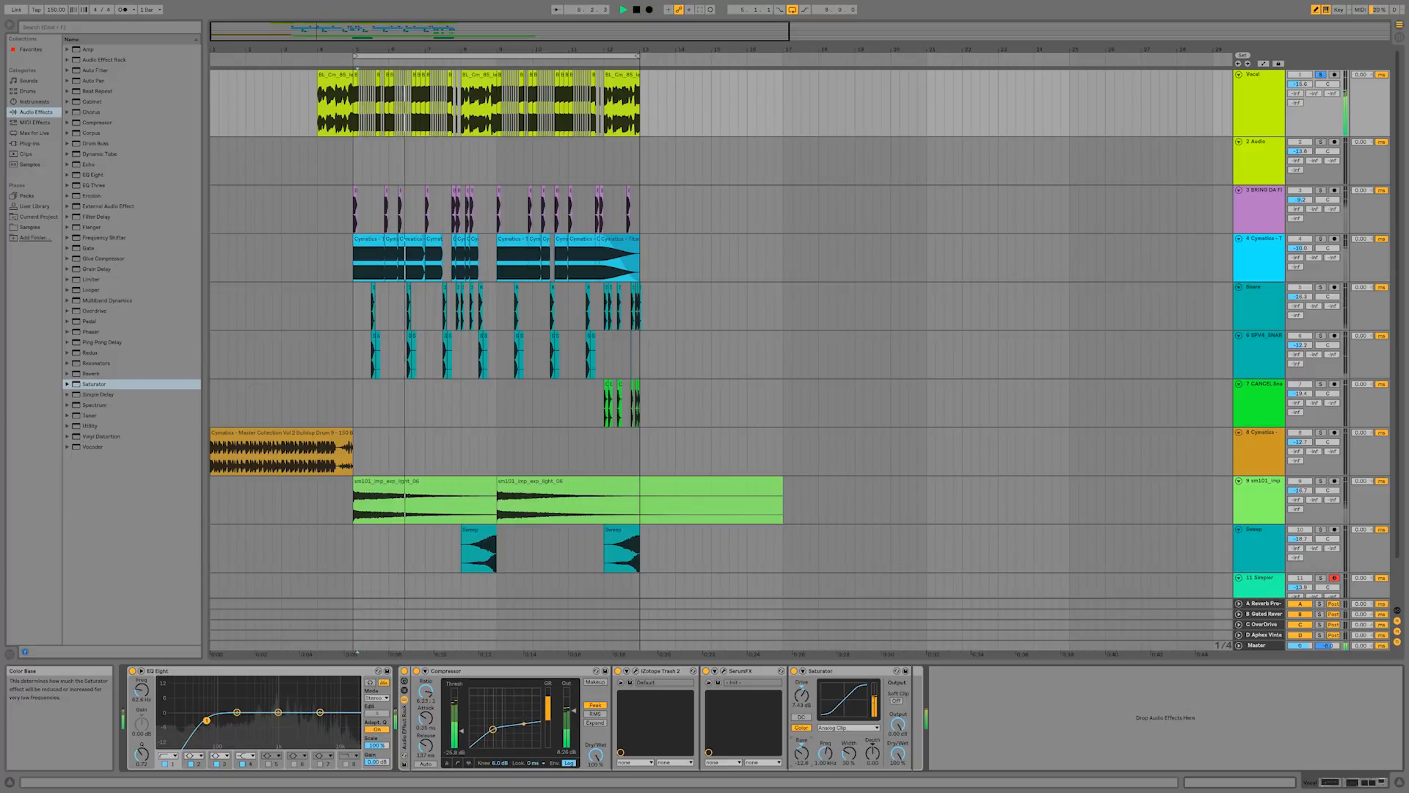
left_click_drag(898, 725, 898, 749)
key("space")
key("space")
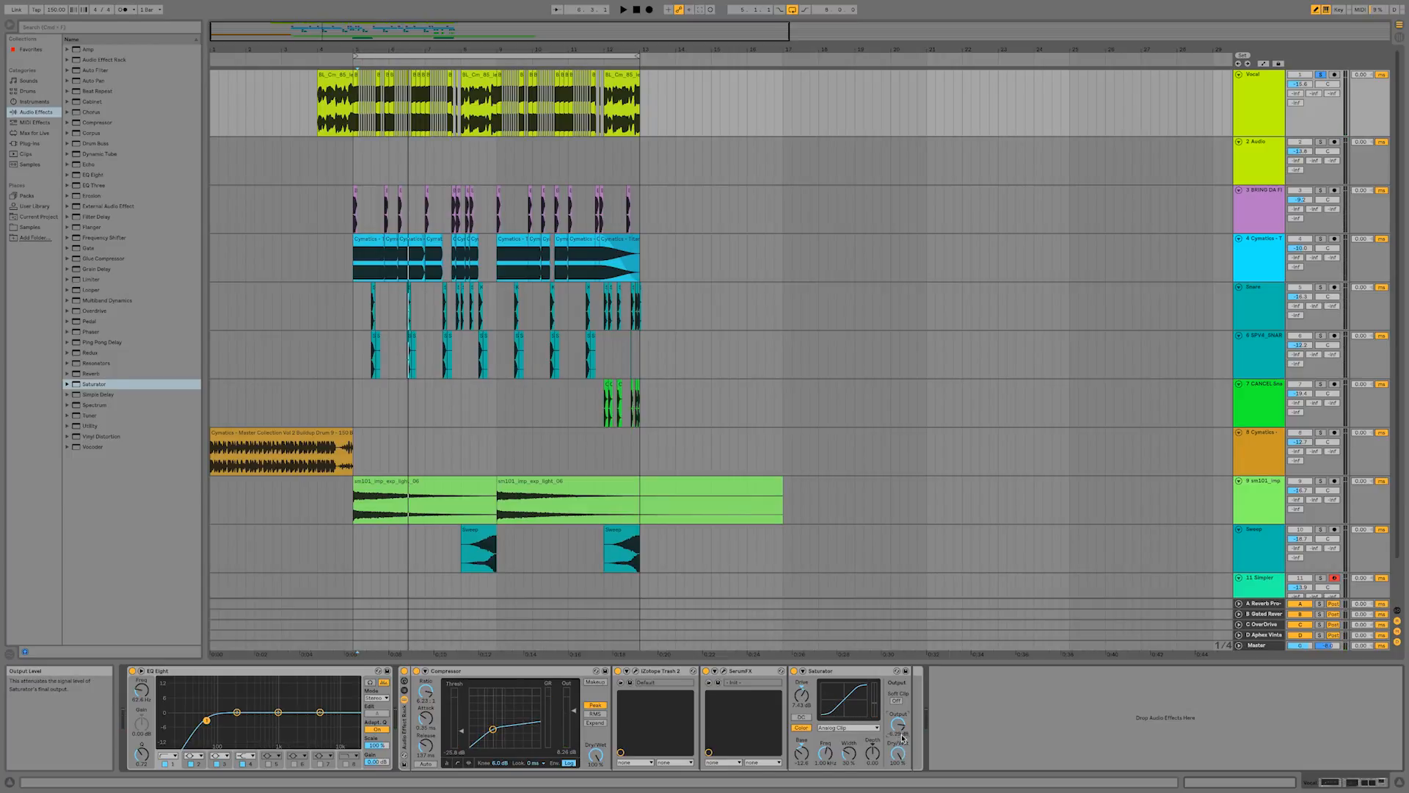
key("space")
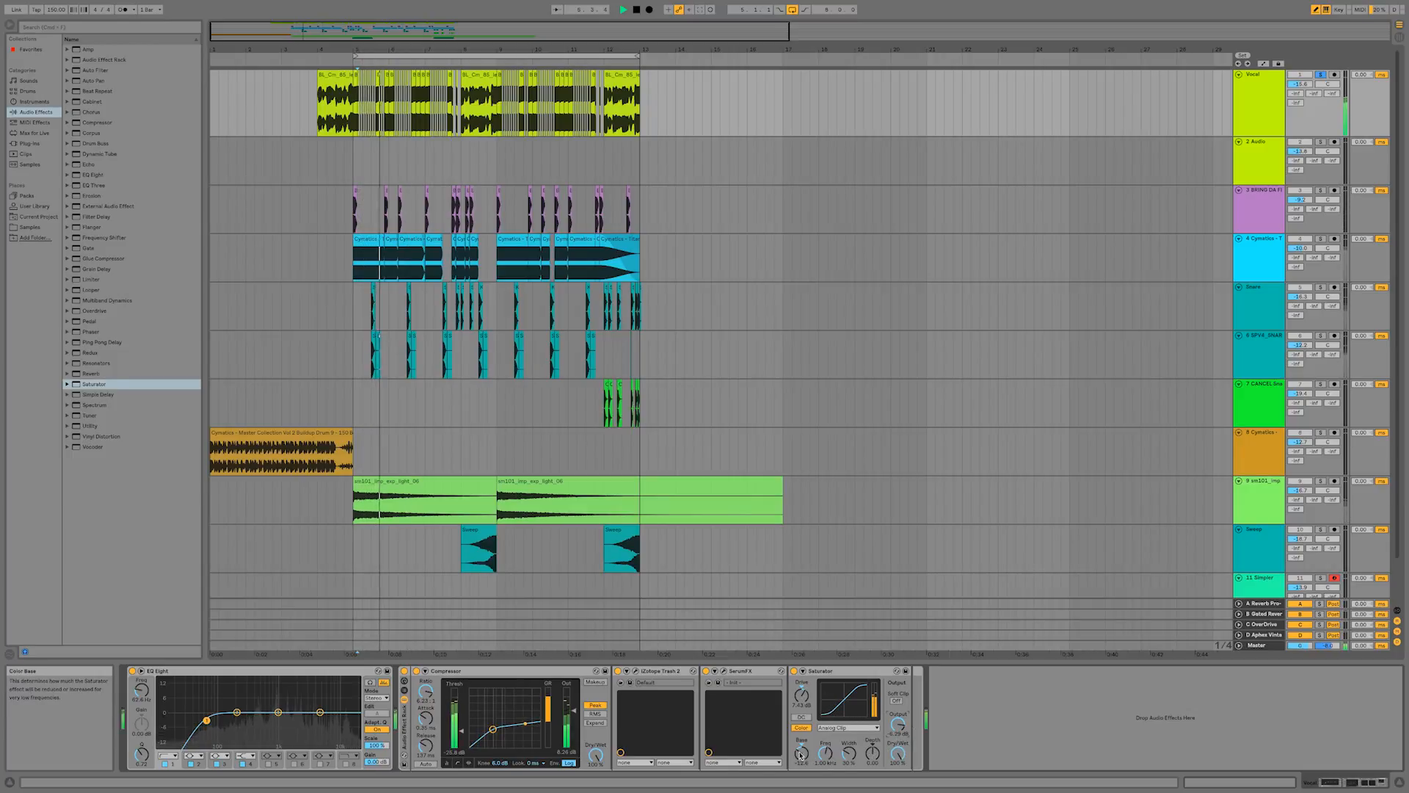
- Turn on the Saturator's DC filter and fine-tune its color Base, ending at a higher setting, while the vocal loops
mouse_move(801, 754)
left_mouse_down()
mouse_move(801, 782)
mouse_move(801, 760)
left_mouse_up()
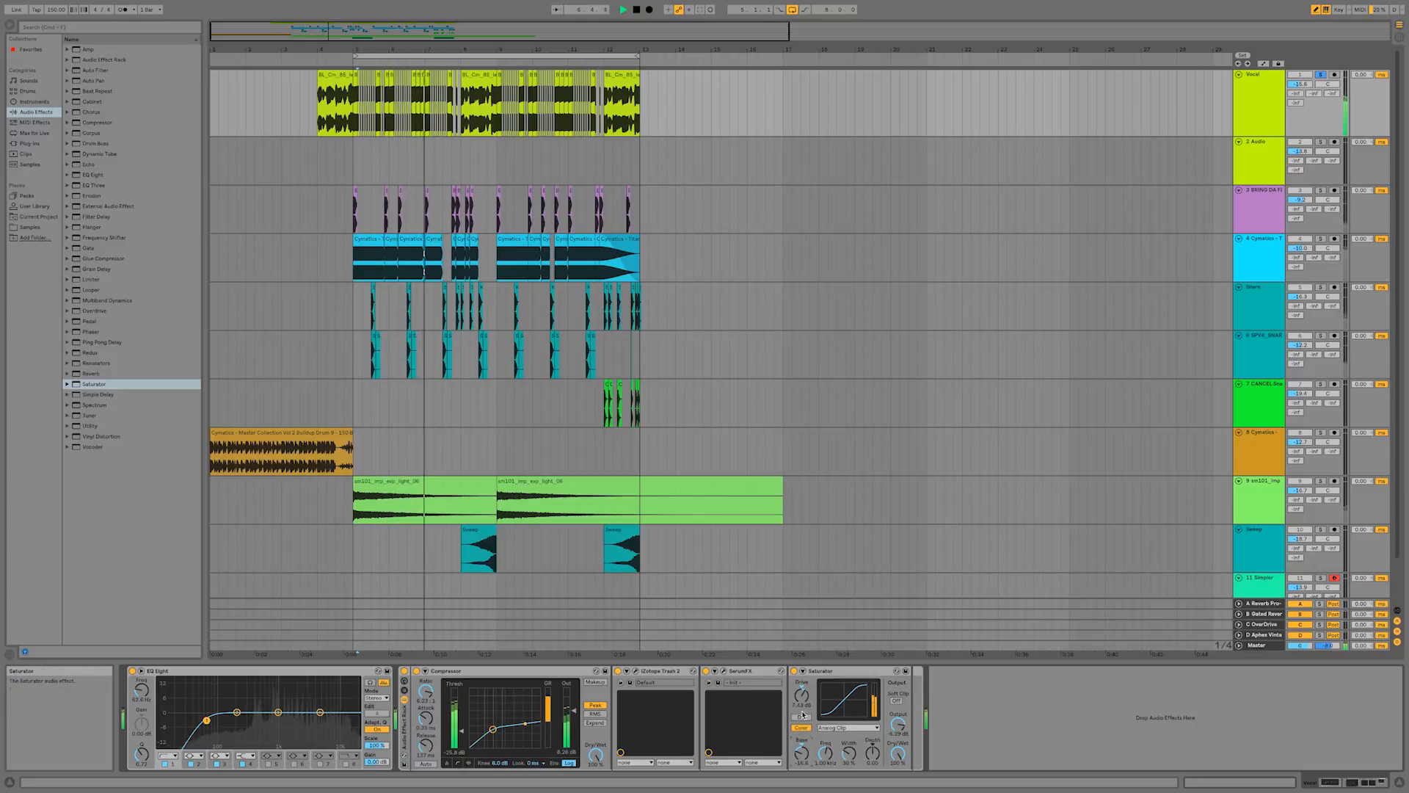
key("space")
key("space")
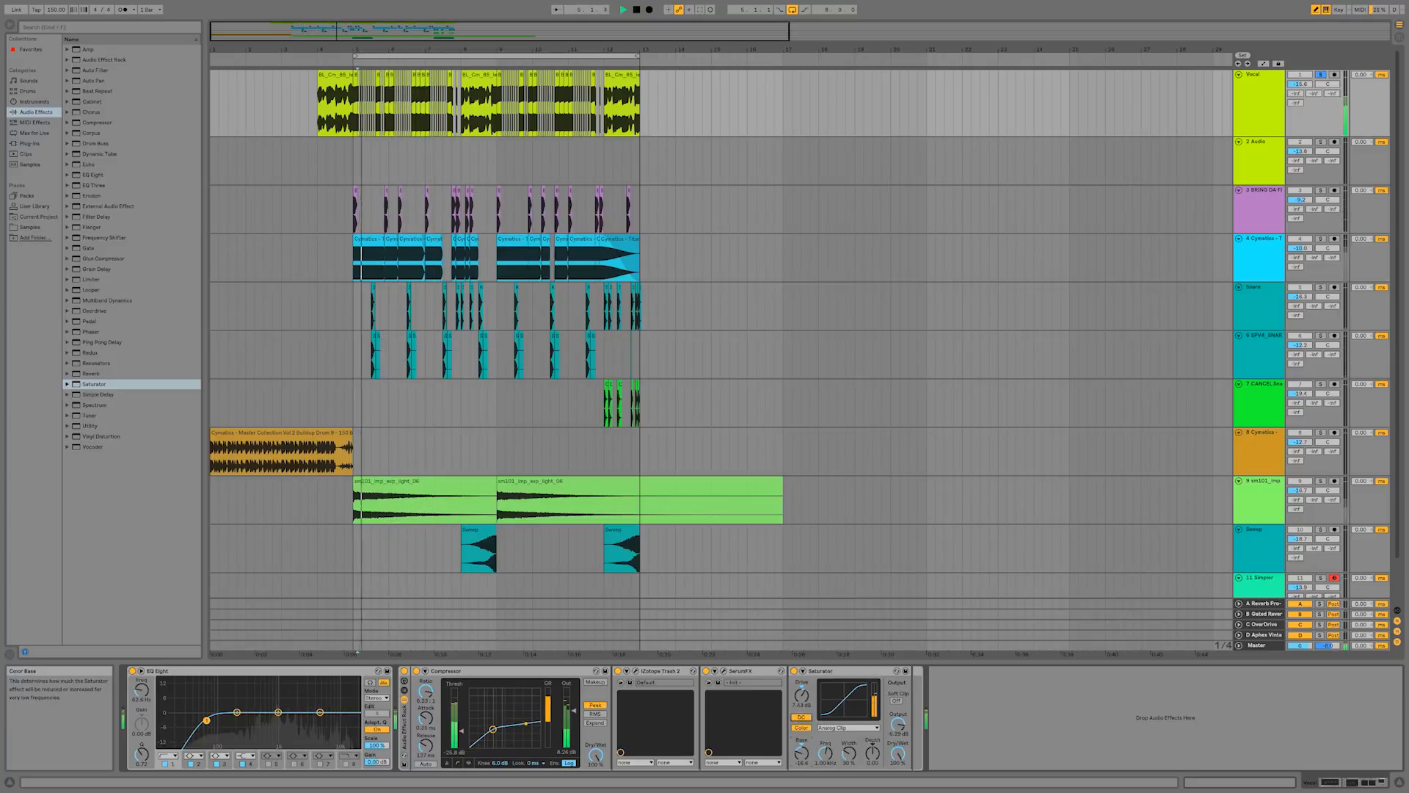
left_click_drag(811, 754, 811, 737)
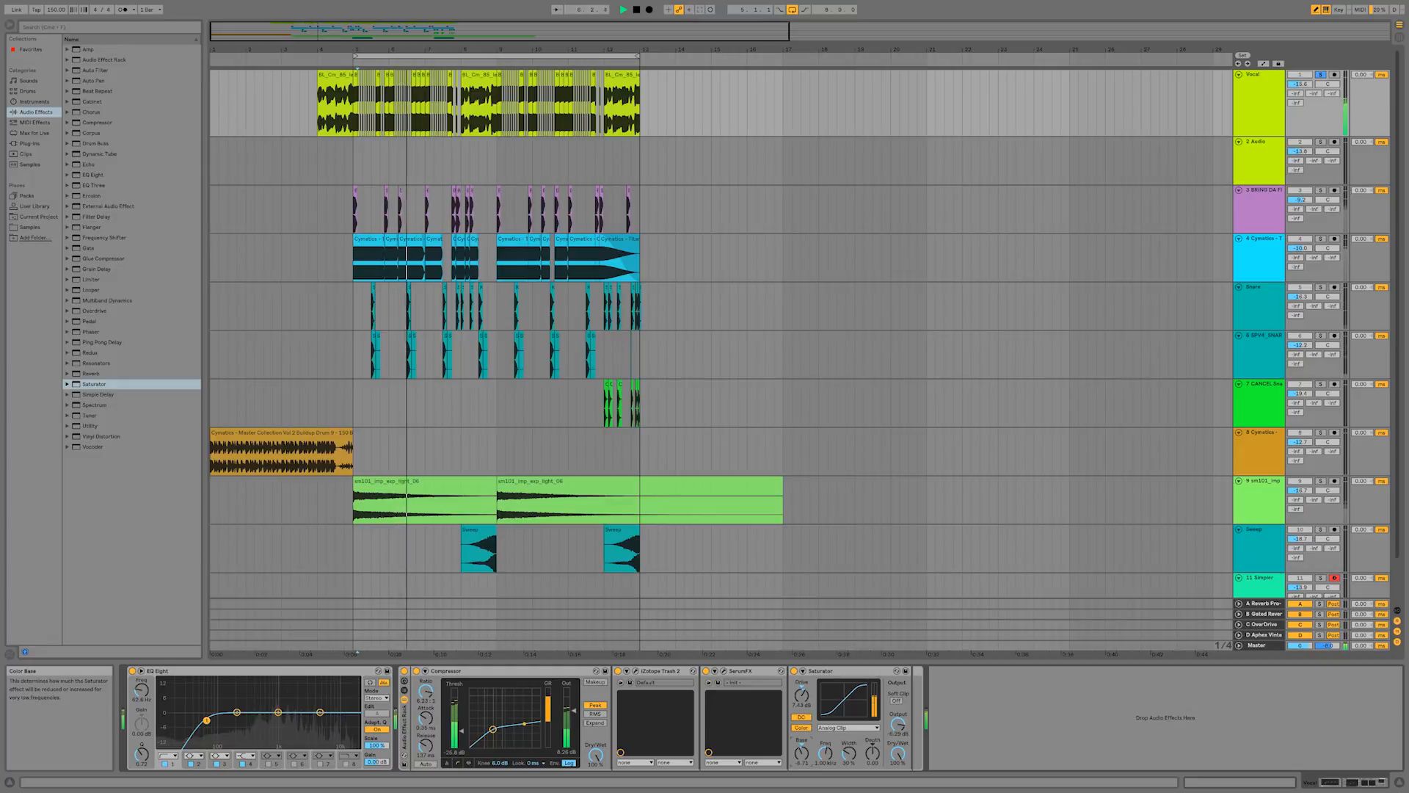
- Audition the Saturator's Soft Sine curve against Analog Clip, keep Analog Clip and enable the output Soft Clip
left_click(843, 727)
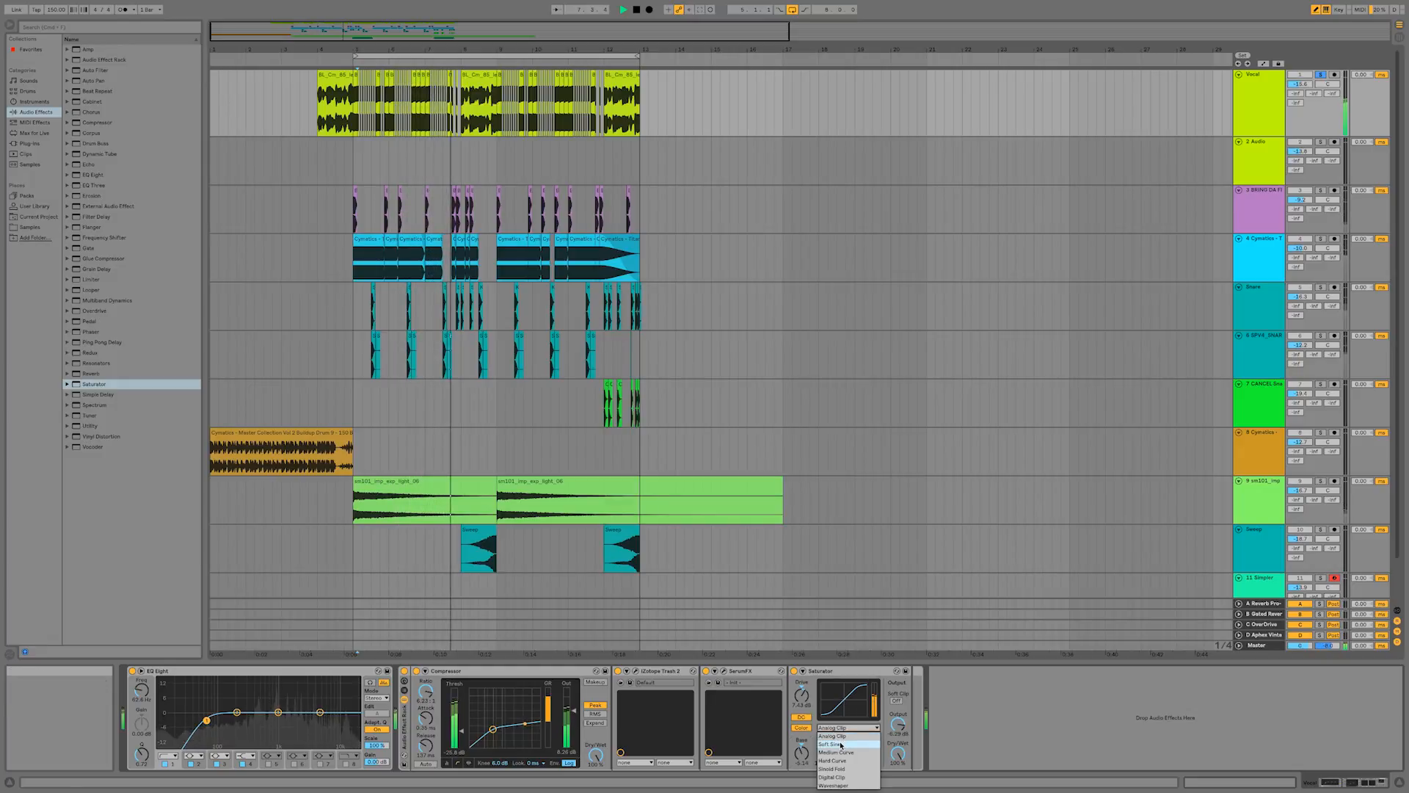
left_click(833, 743)
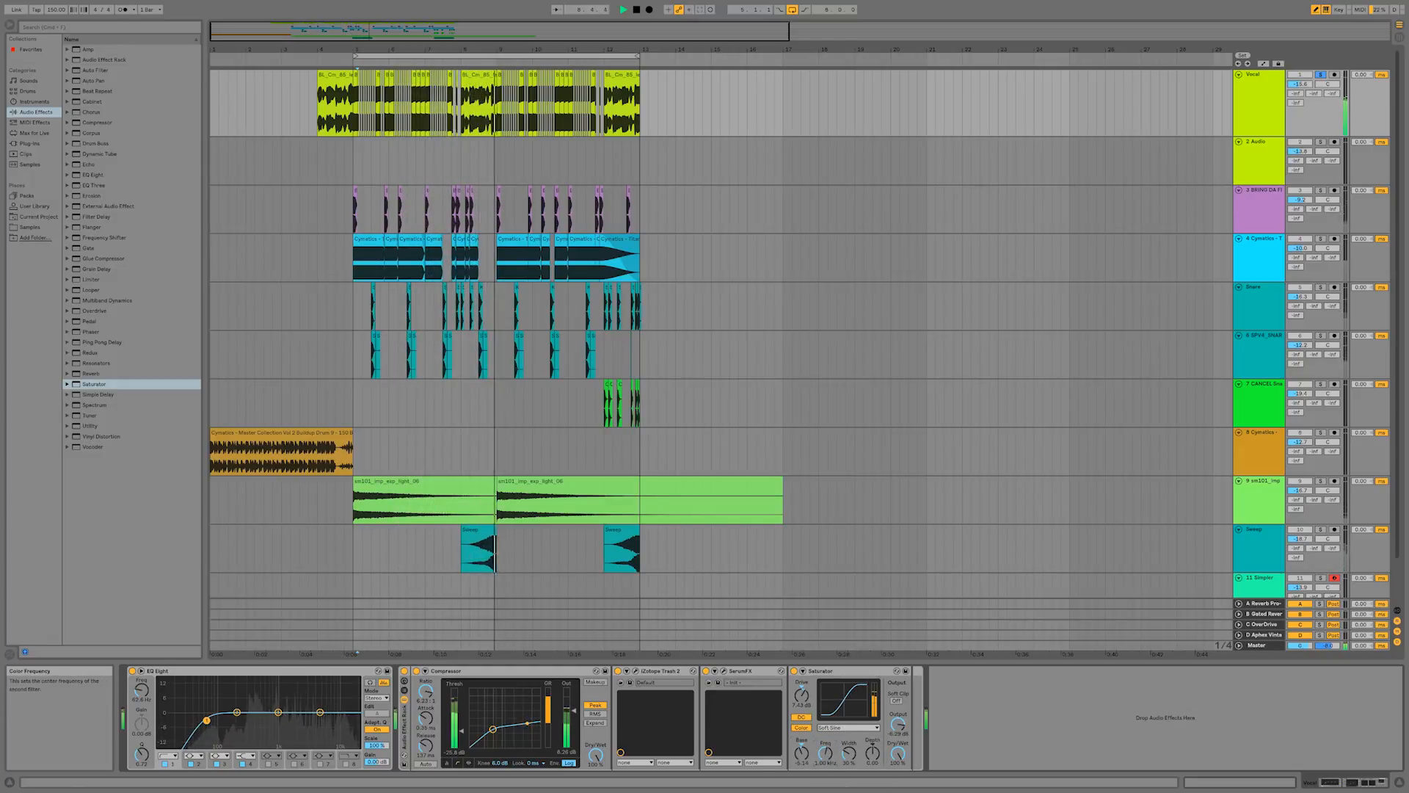
mouse_move(825, 753)
left_mouse_down()
mouse_move(826, 787)
mouse_move(802, 754)
left_mouse_up()
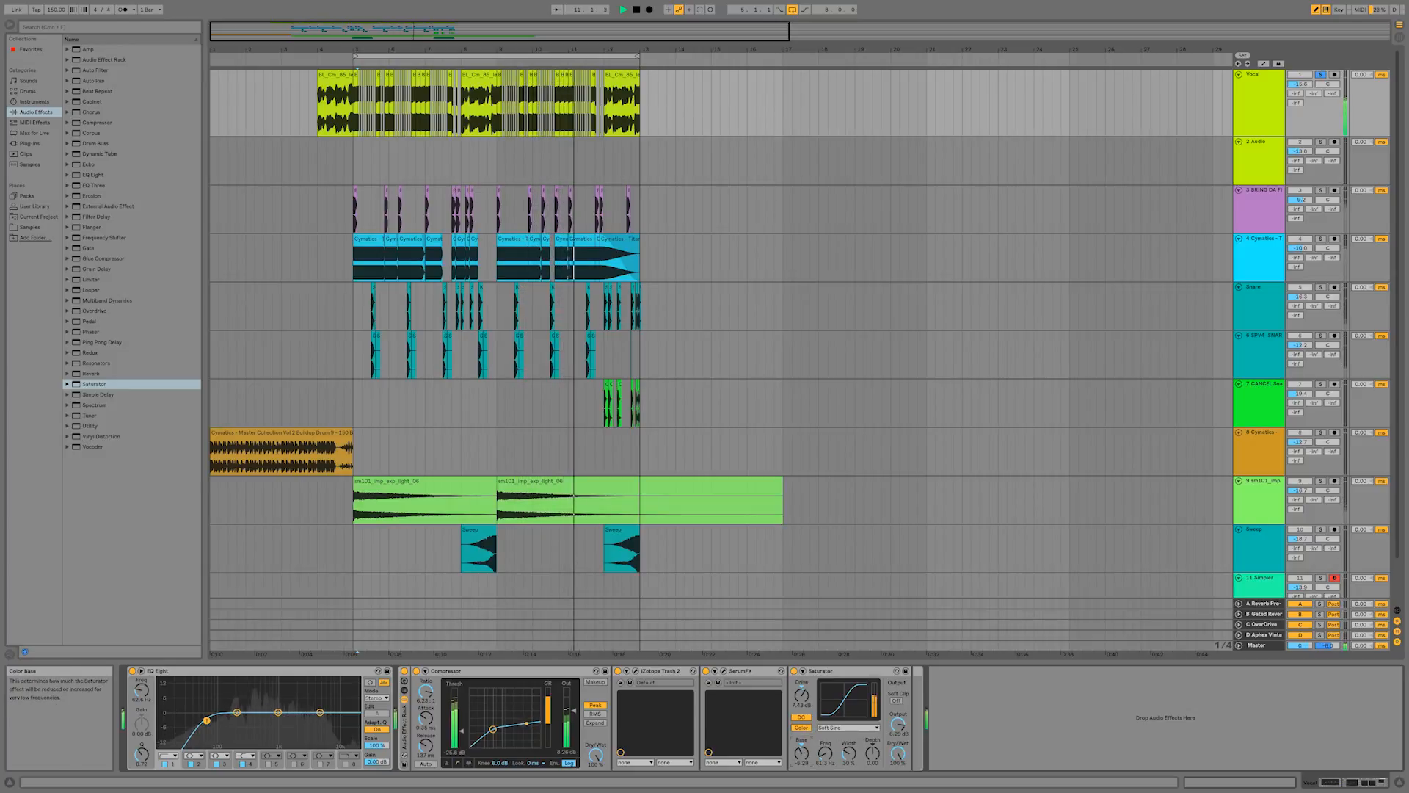
left_click(844, 727)
left_click(833, 736)
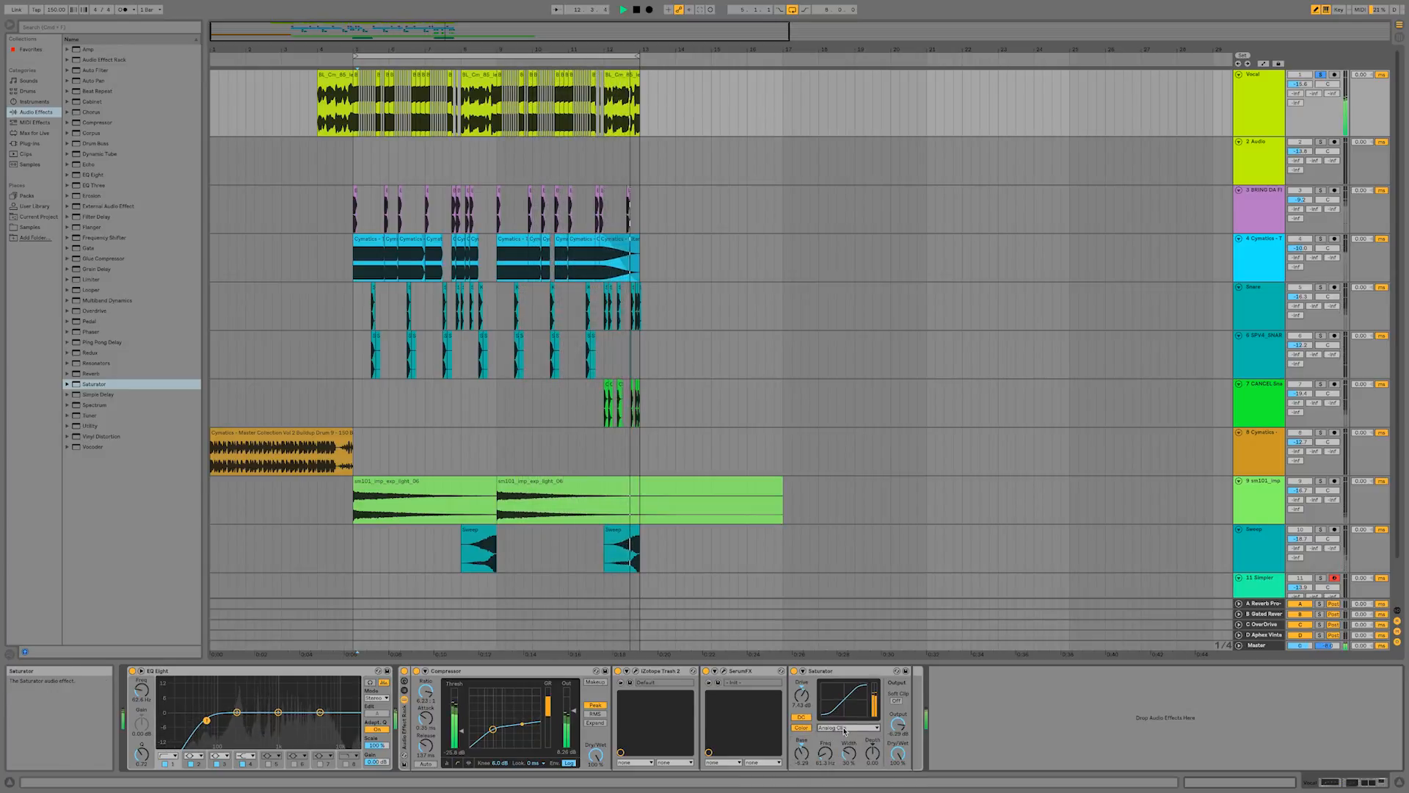
left_click(896, 700)
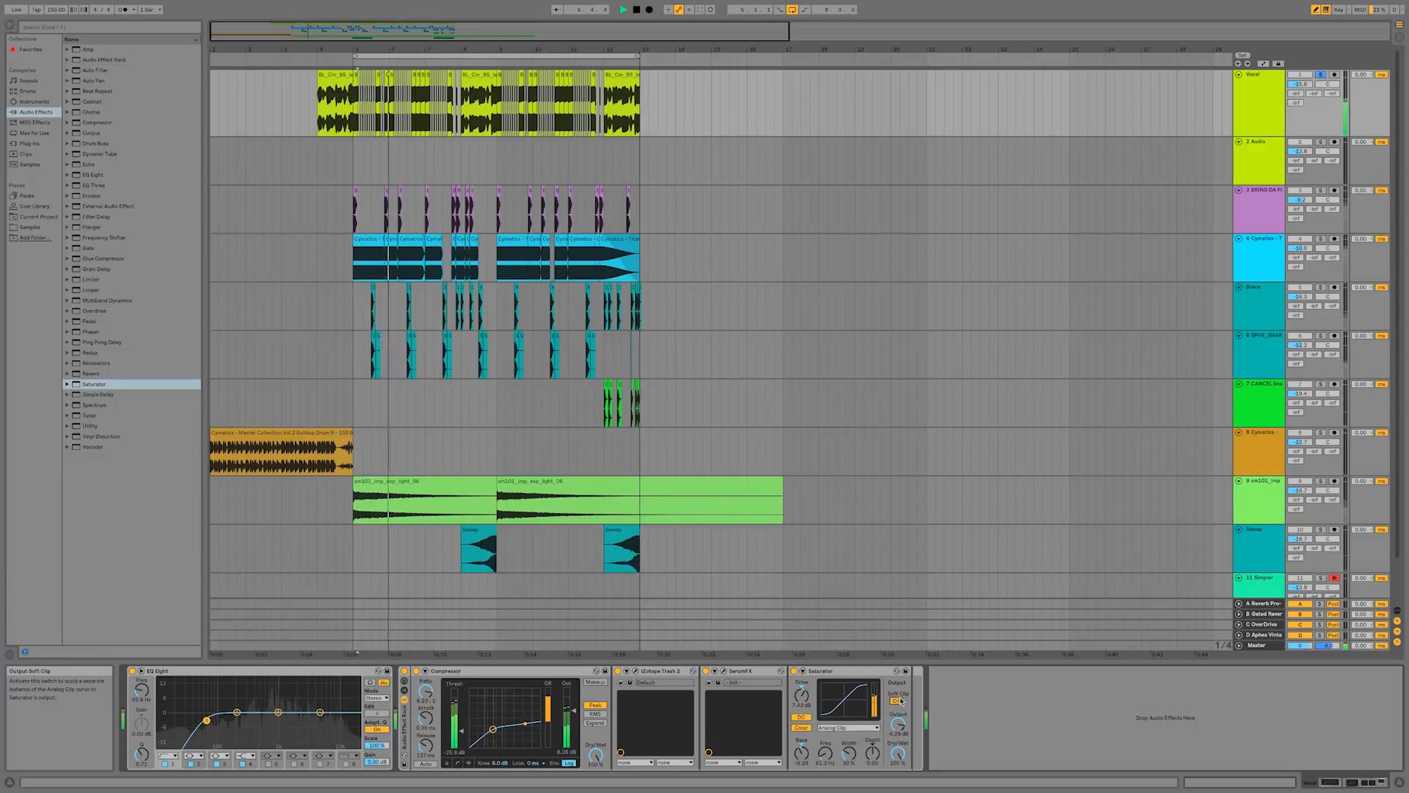
key("space")
- Reopen SerumFX and check the EQ's high-band gain and the multiband compressor's band levels during playback
left_click(724, 671)
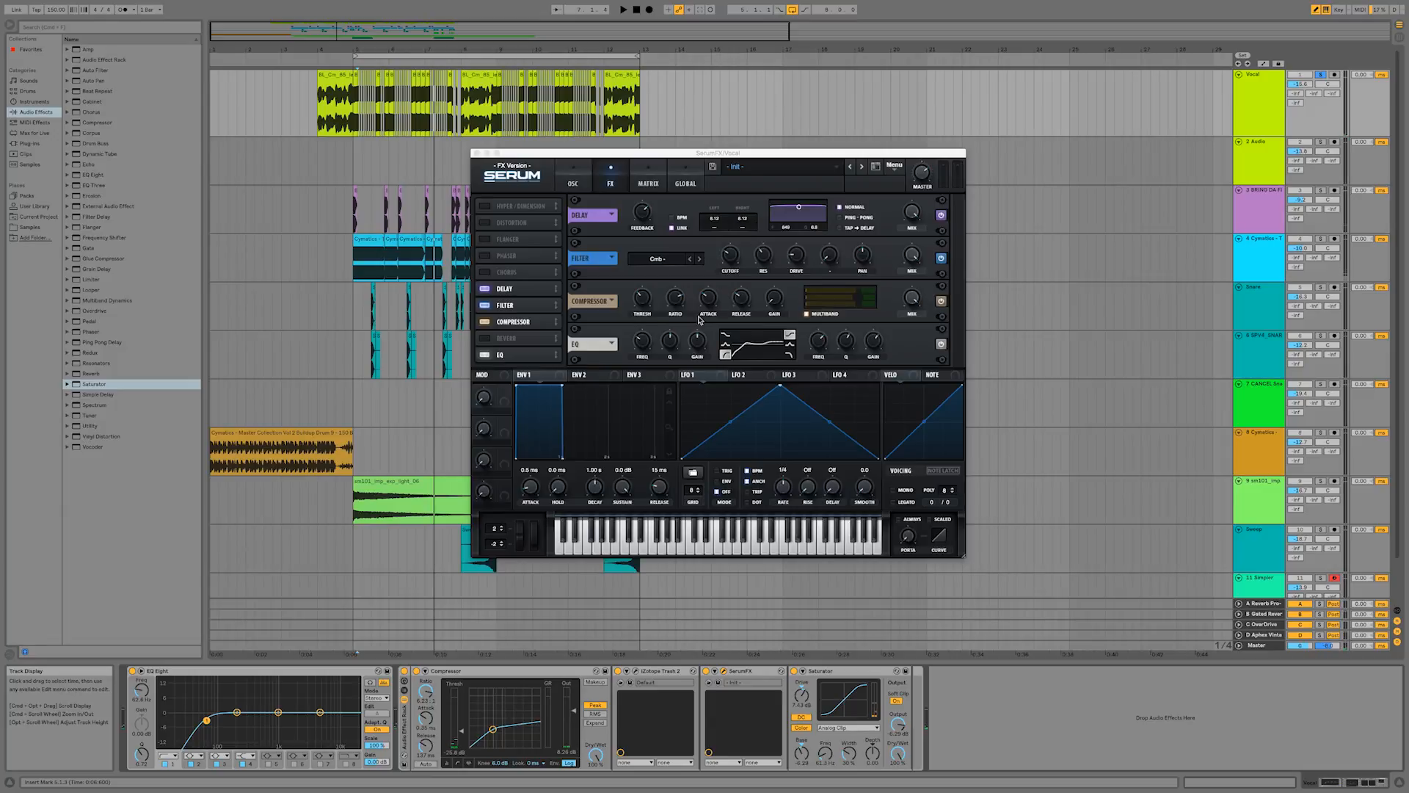
left_click(874, 351)
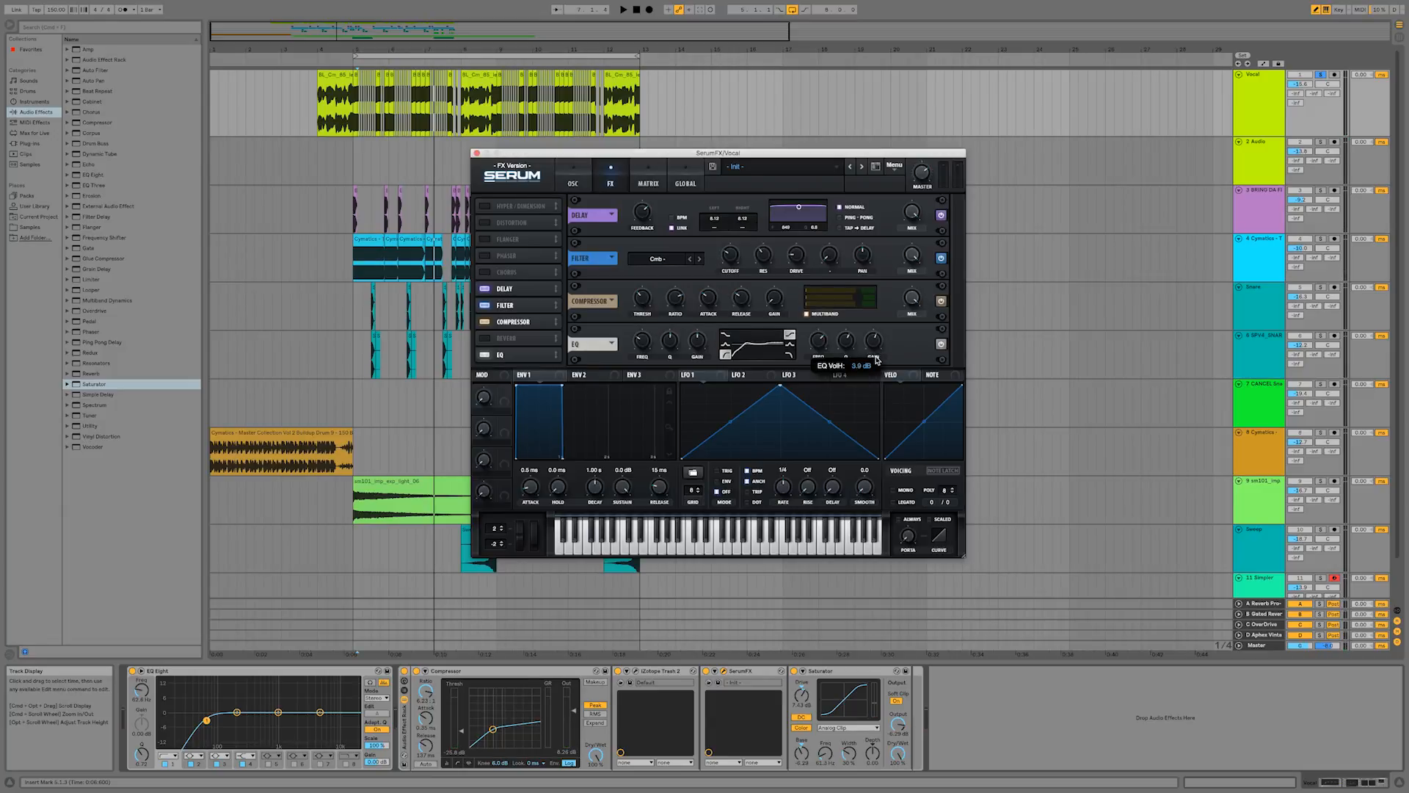
key("space")
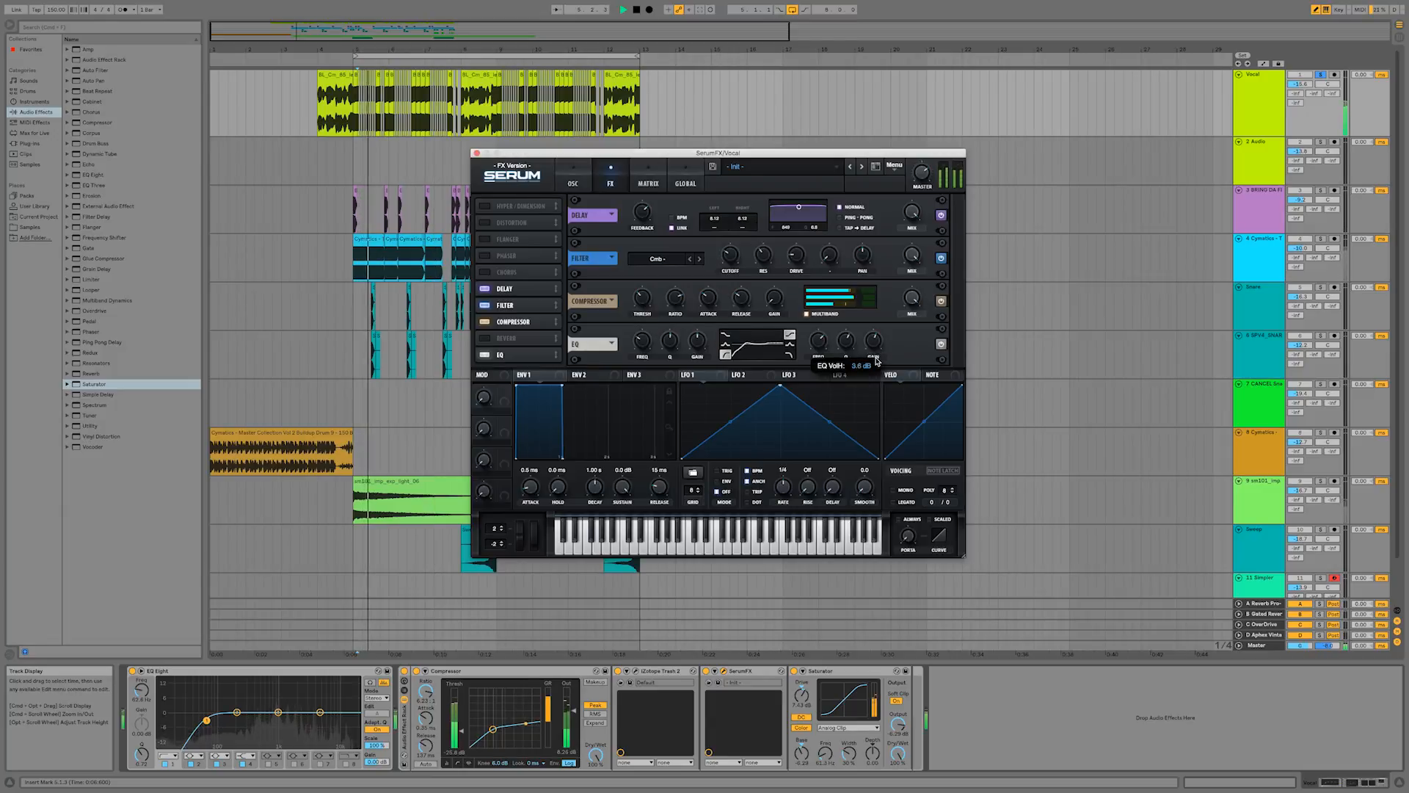
left_click(871, 299)
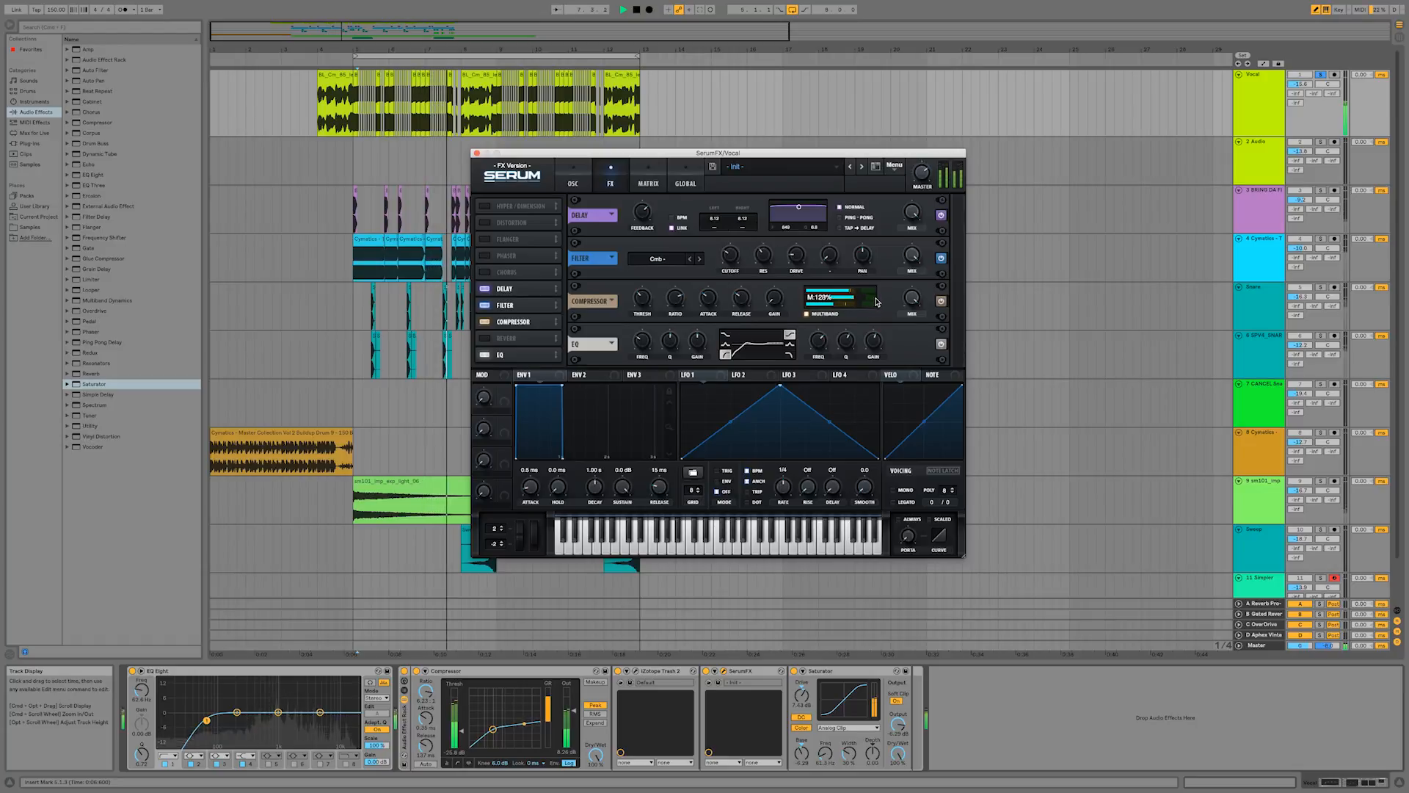
left_click_drag(876, 302, 874, 300)
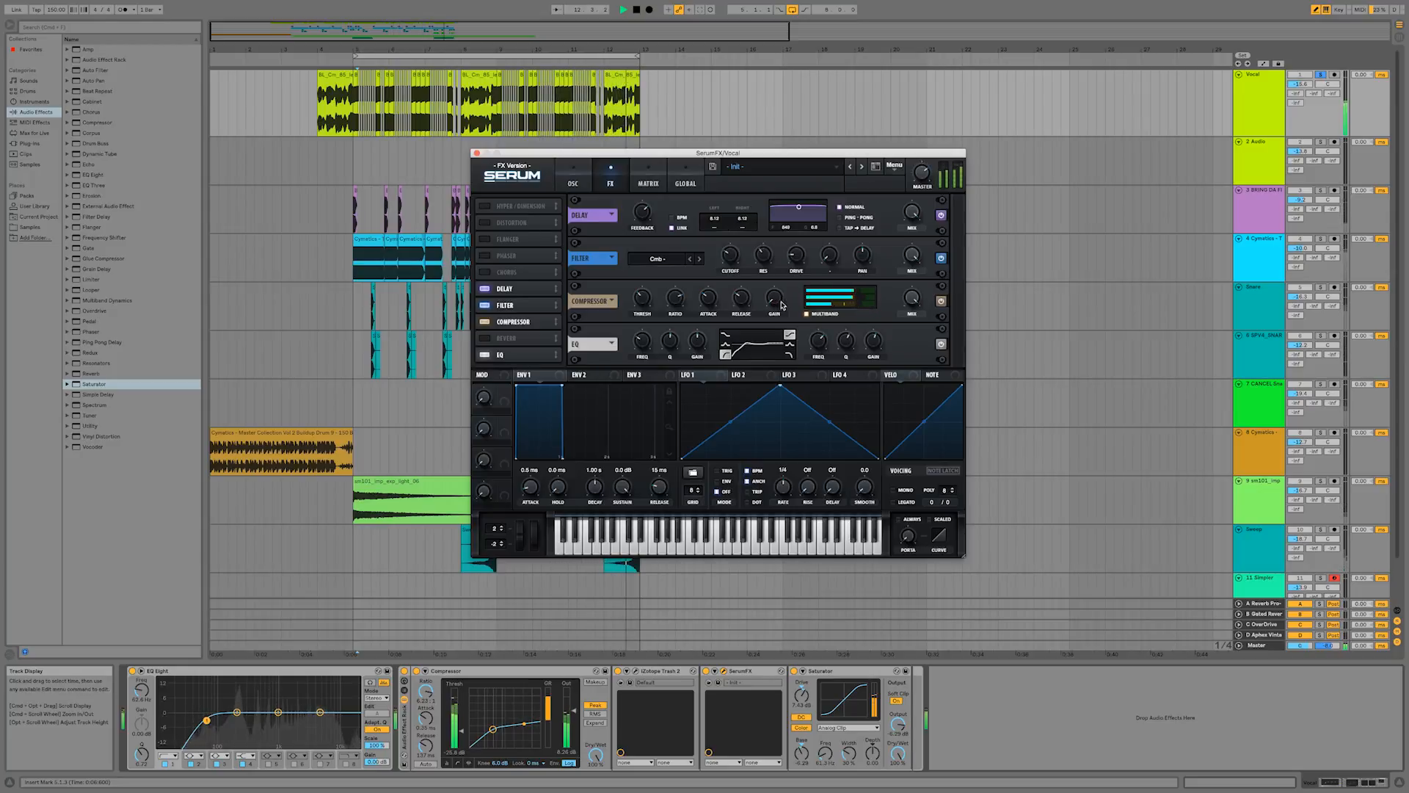
- Compare the vocal with the SerumFX Compressor off and on, leave it on and close the plug-in window
left_click(484, 323)
left_click(484, 323)
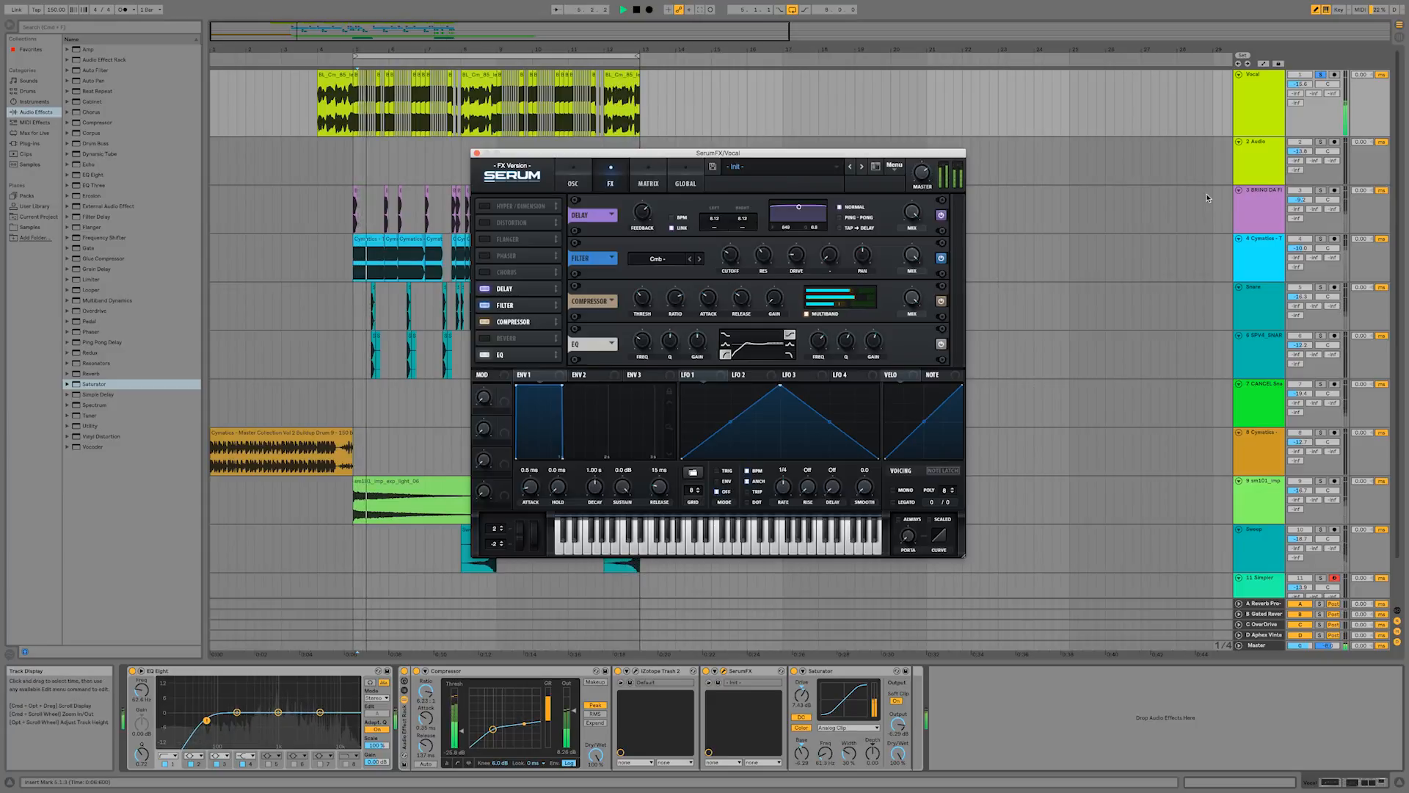
left_click(477, 153)
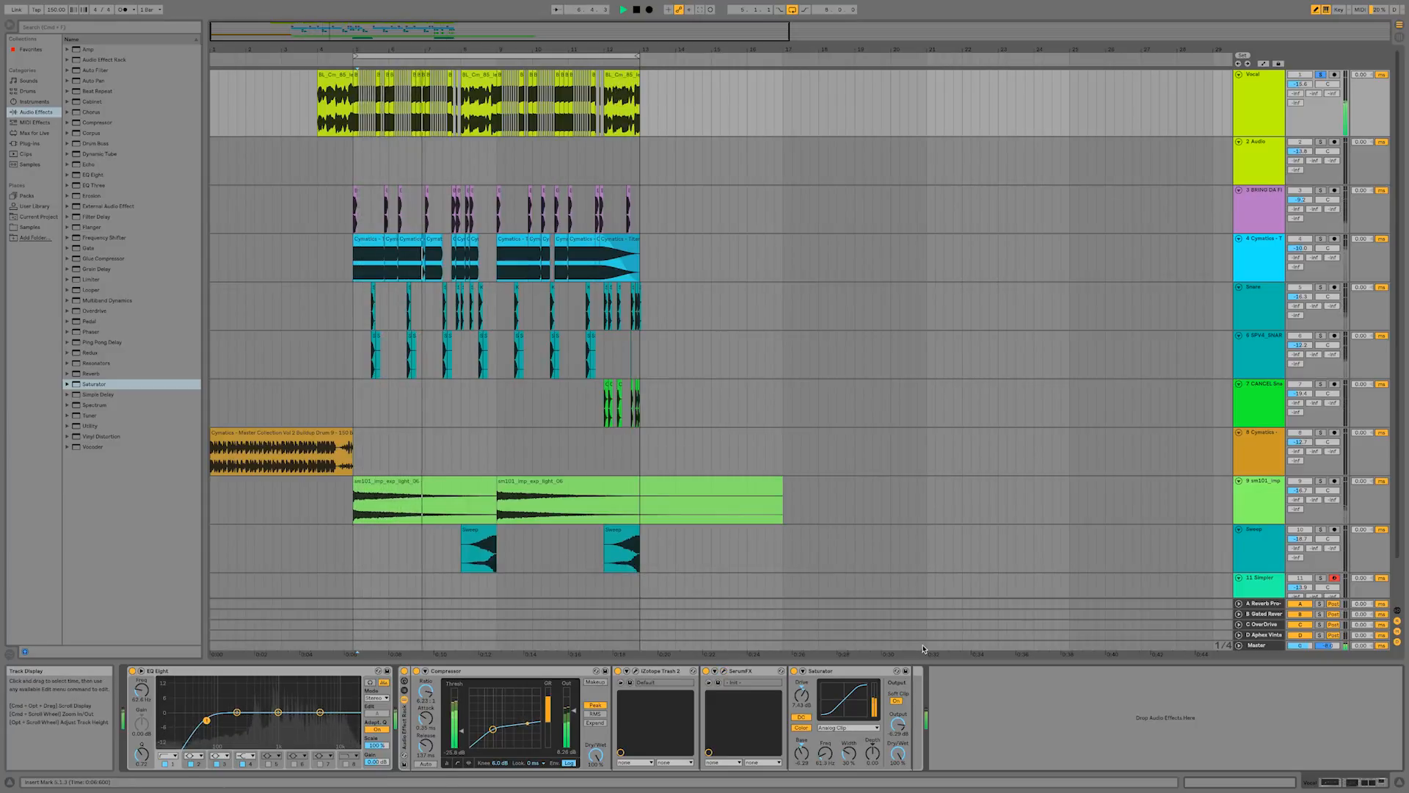
- Compare the vocal with the Saturator off and on, and reshape its color frequency, Width, Depth and Base during playback
left_click(794, 671)
left_click(794, 670)
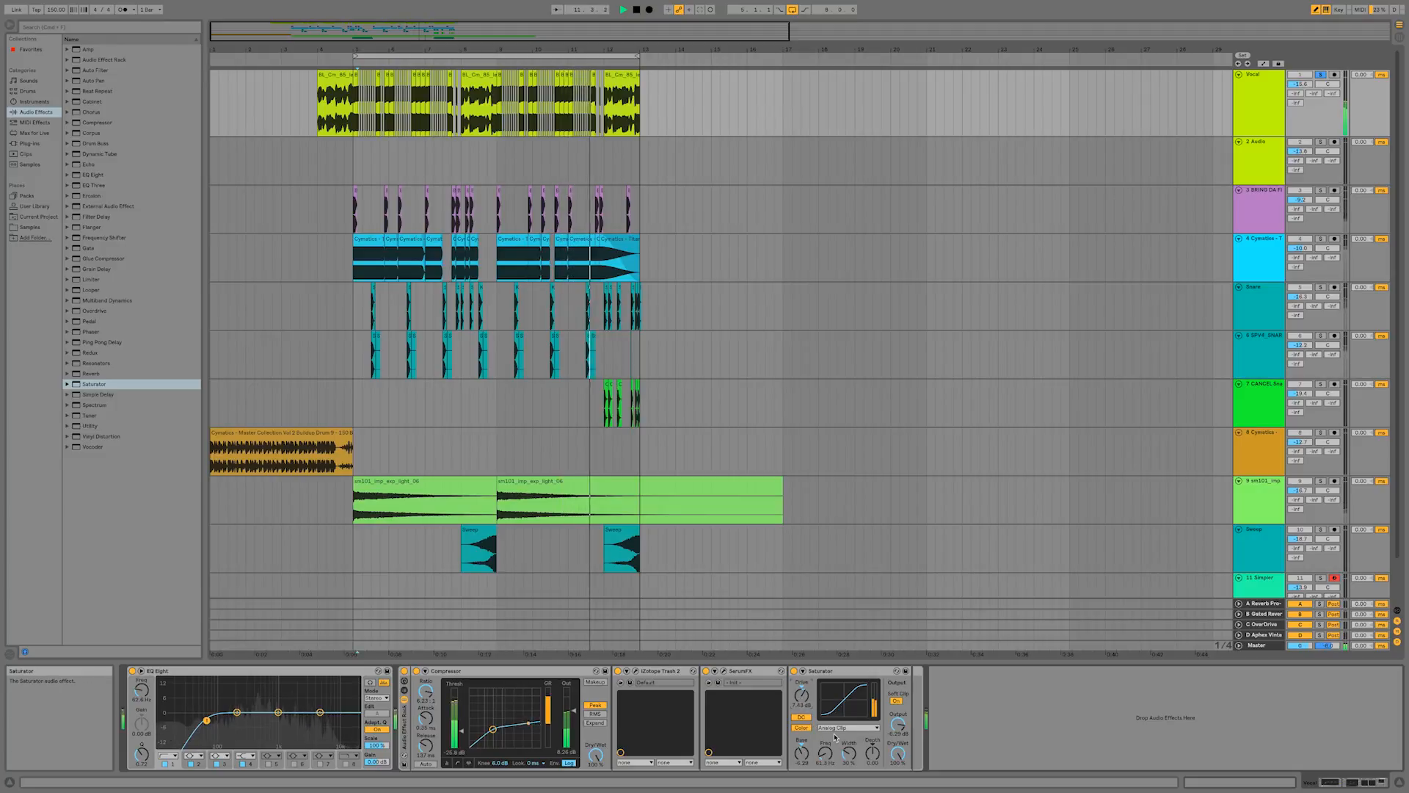
left_click_drag(849, 750, 802, 716)
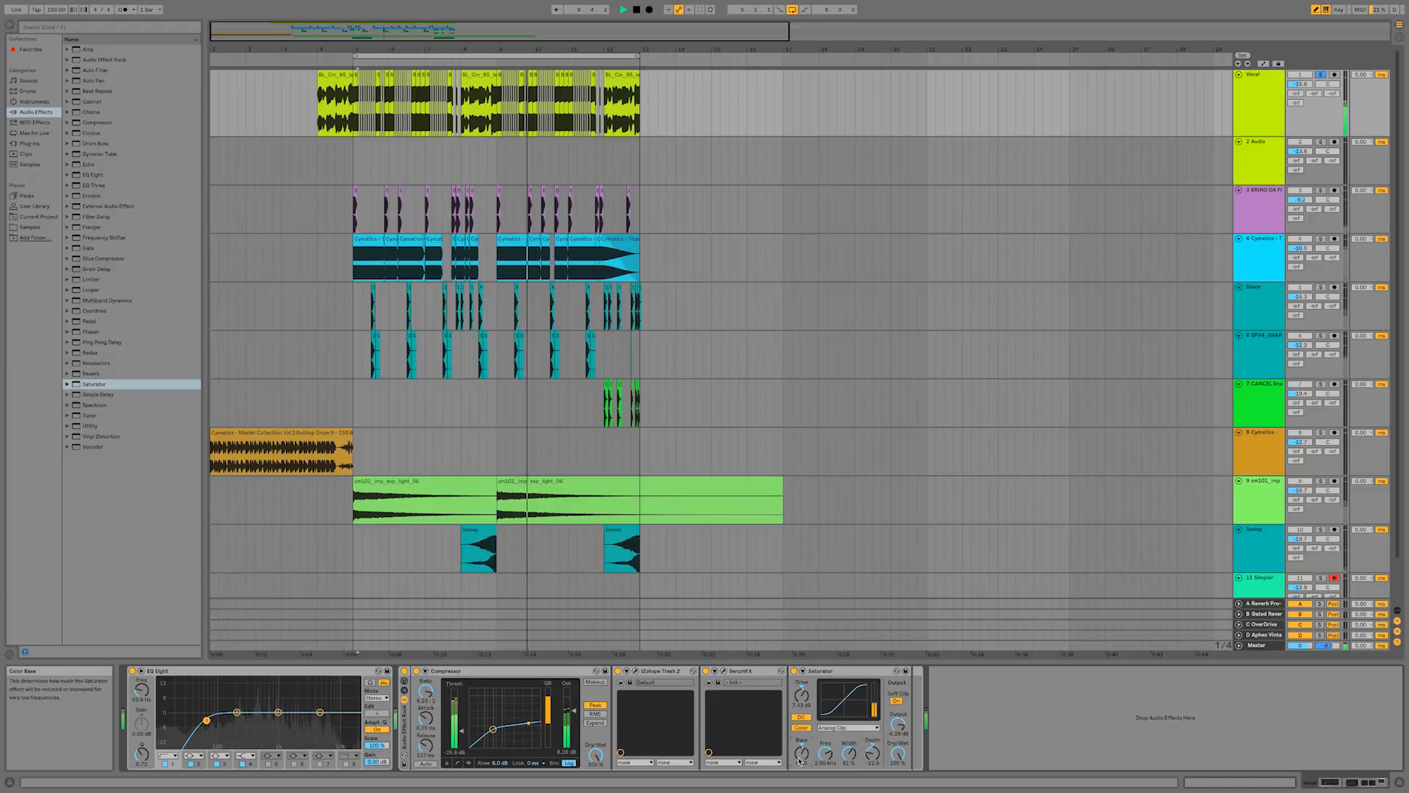
left_click(823, 676)
key("space")
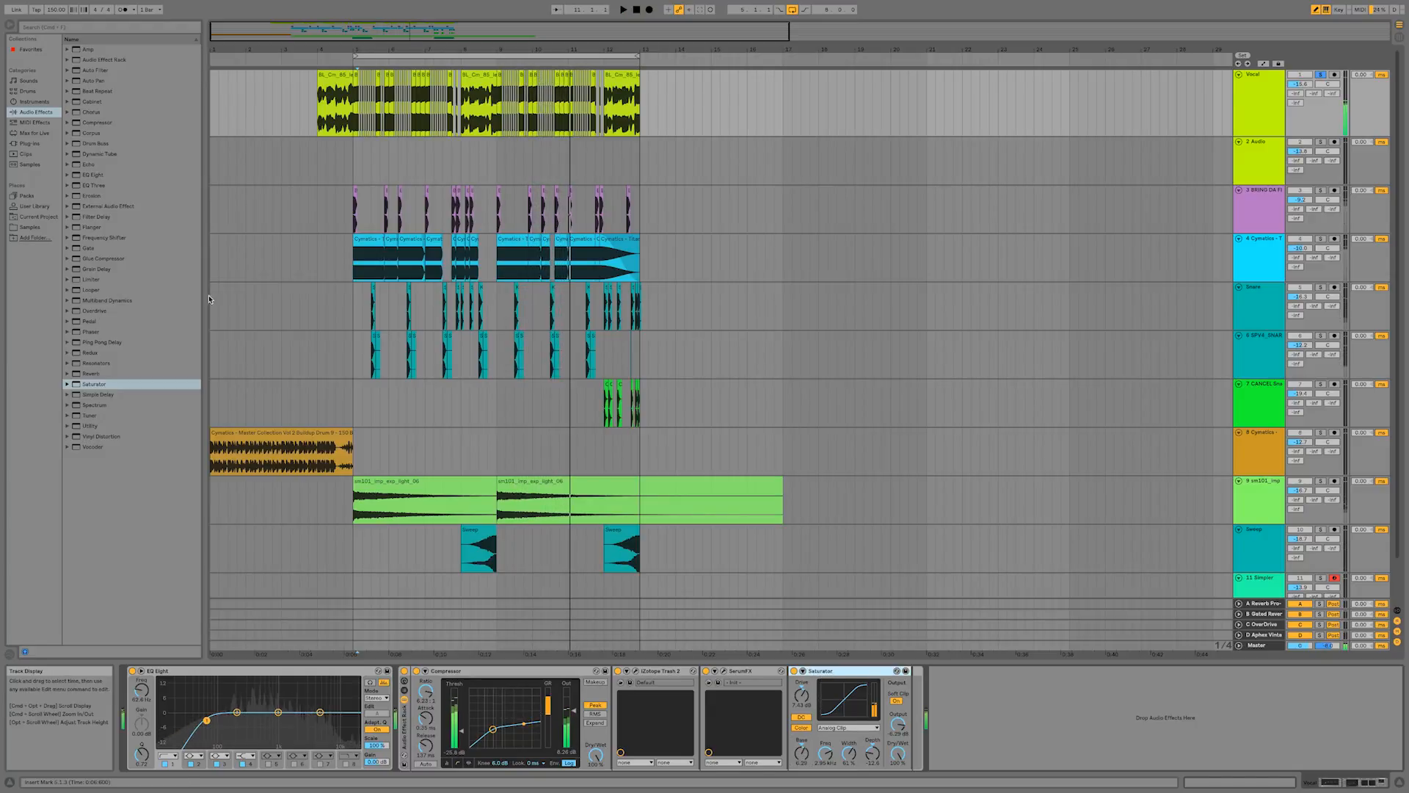
- Load a Frequency Shifter on the Vocal track and place it directly after the Saturator in the rack
left_click_drag(104, 239, 1078, 767)
left_click(956, 673)
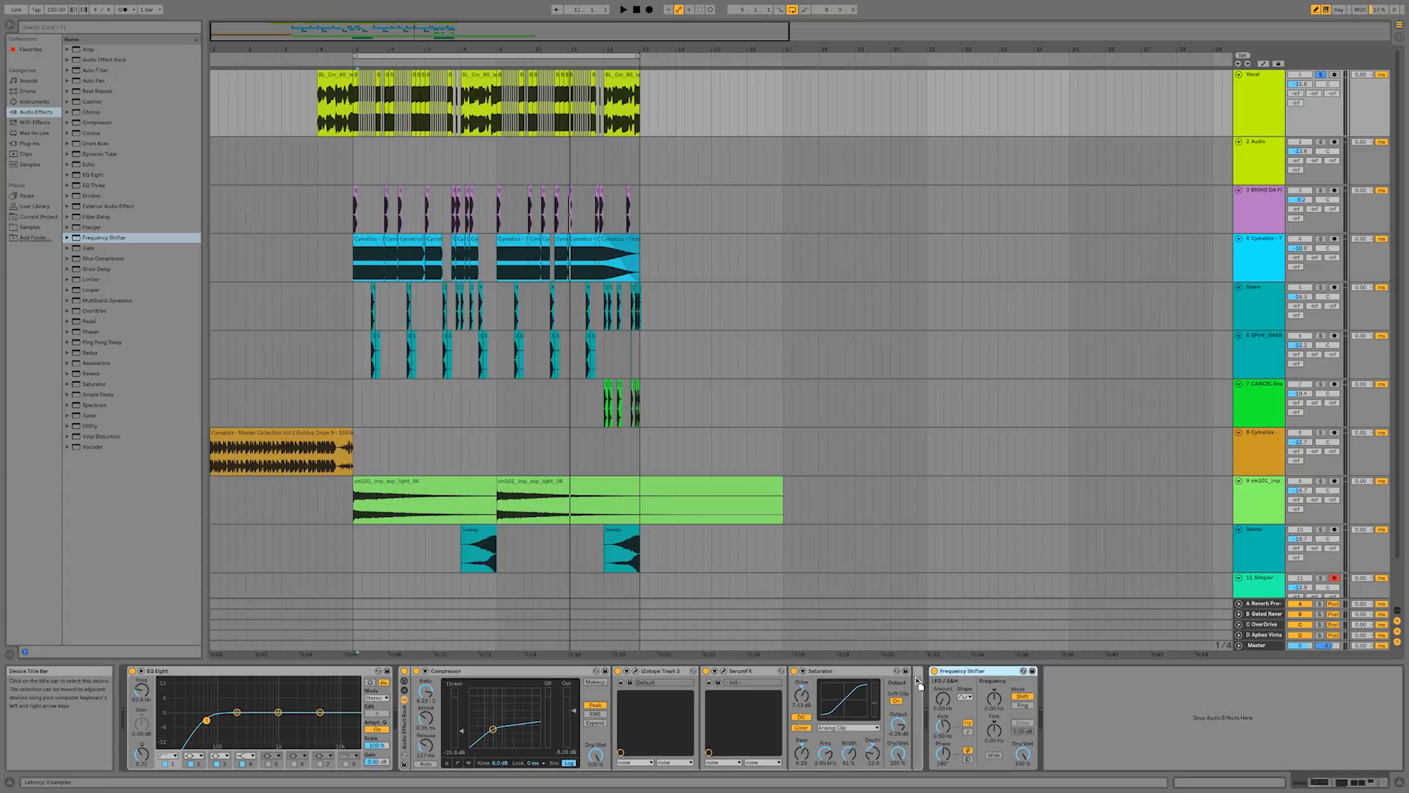
left_click_drag(915, 681, 915, 682)
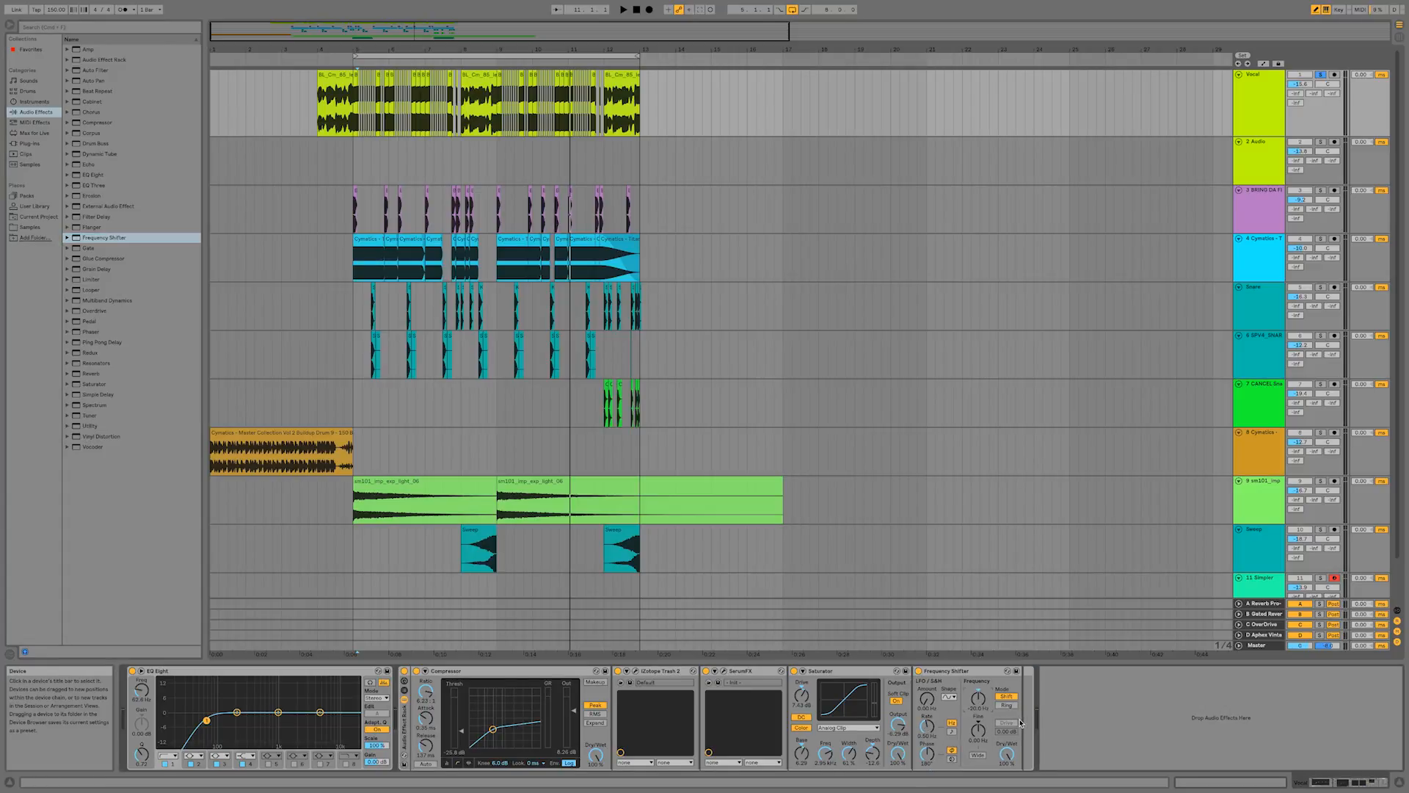
- Turn the Frequency Shifter's Dry/Wet mix down to a low amount during playback and listen to the blended vocal
key("space")
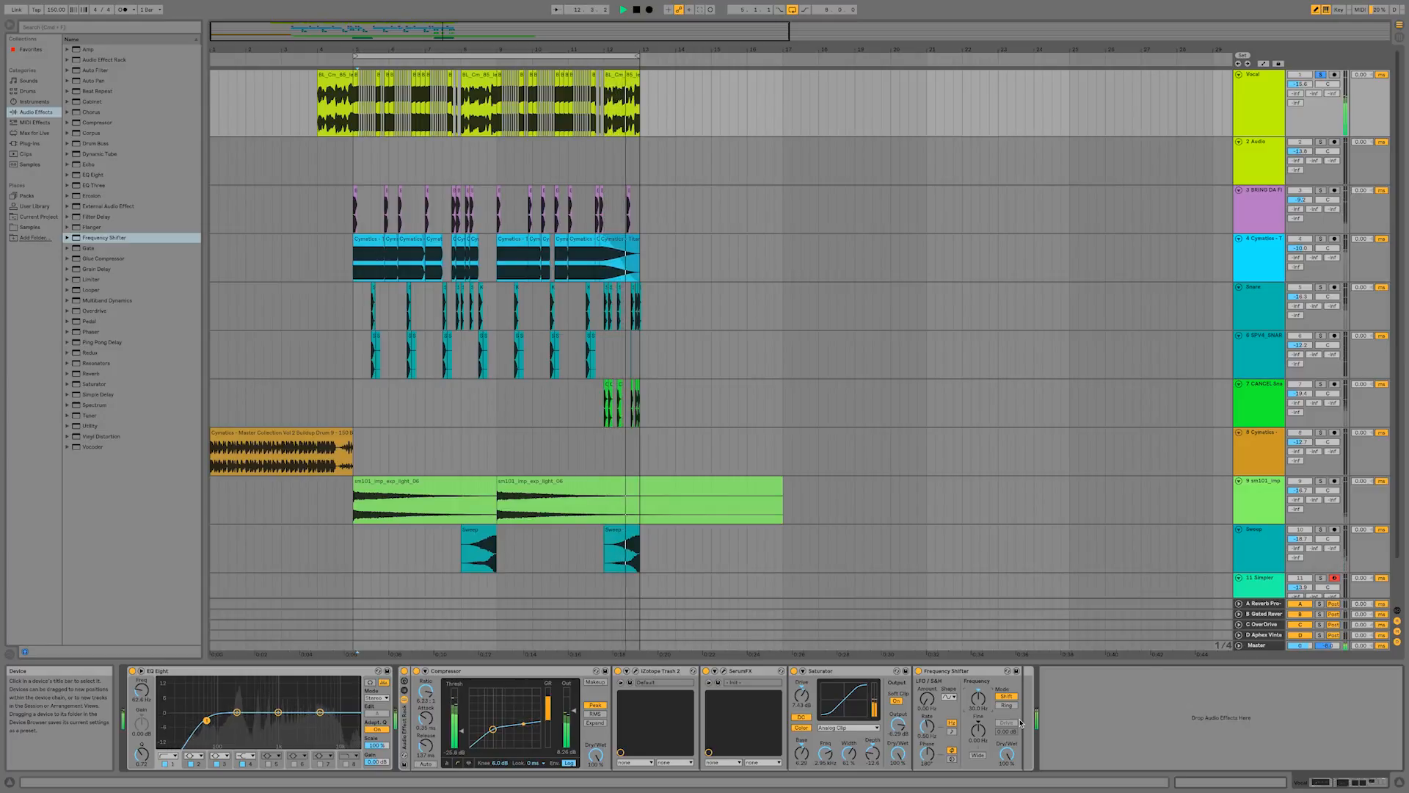
left_click_drag(1008, 758, 1008, 791)
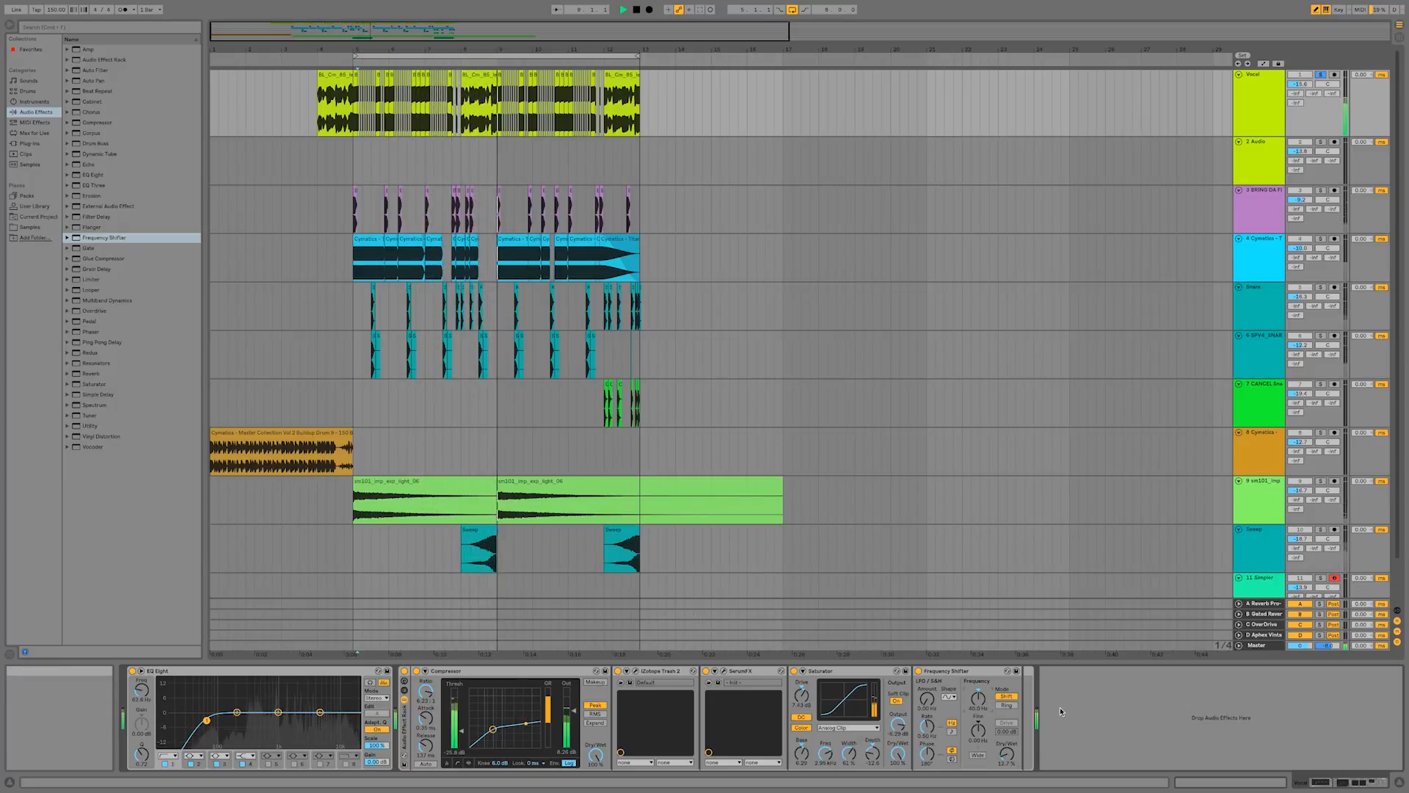
key("space")
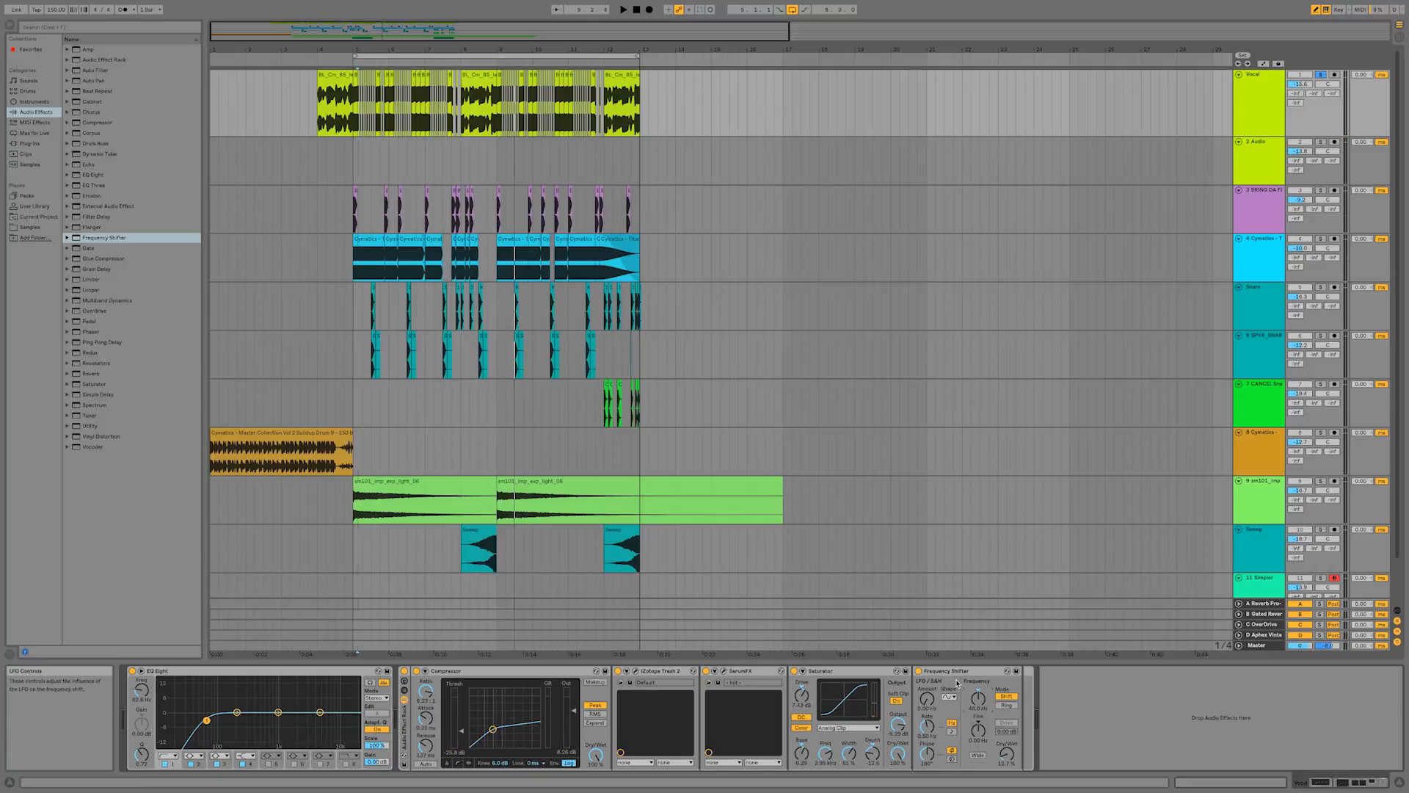
key("space")
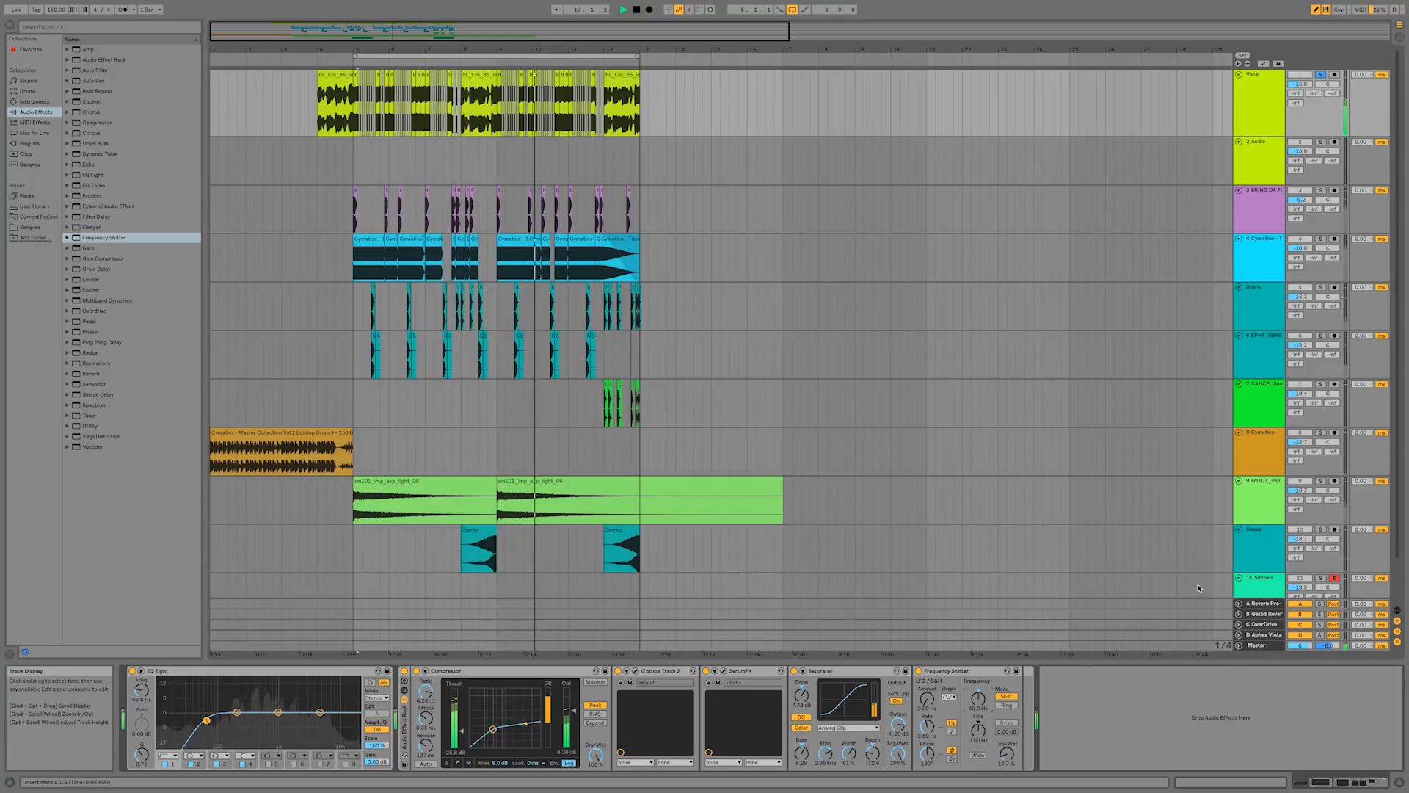
key("space")
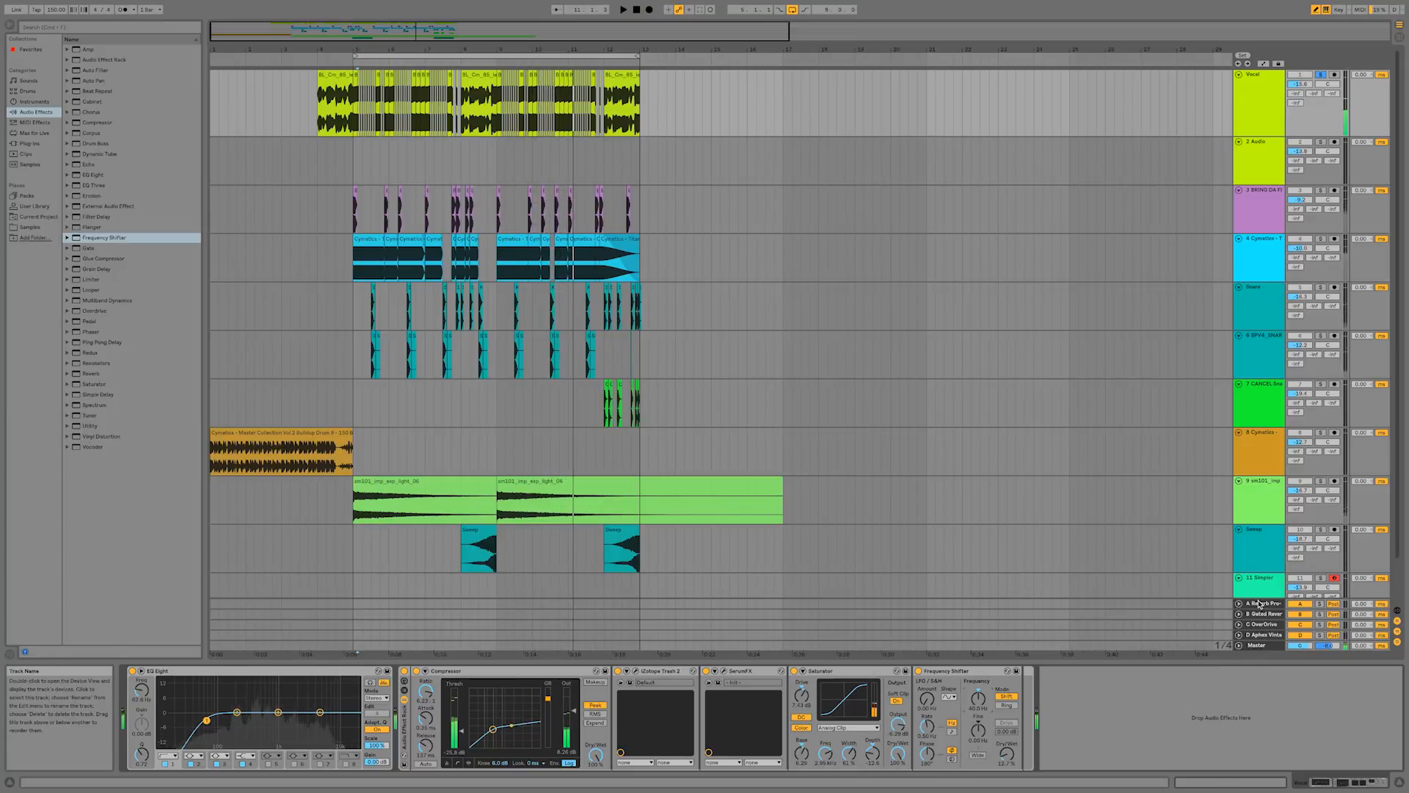
- Insert a new return track after the Gated Reverb return and load the OTT plug-in on it
left_click(1260, 604)
left_click(1262, 615)
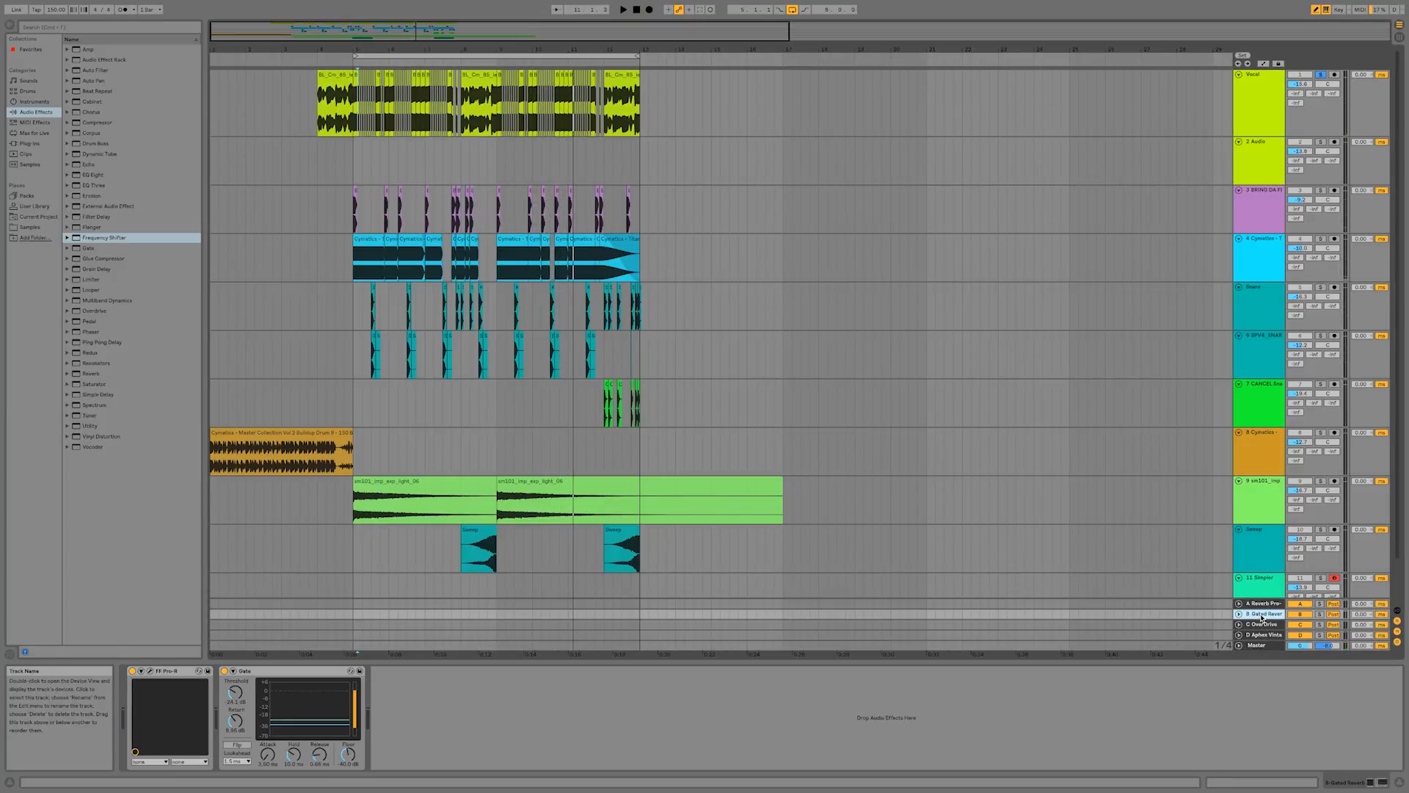
key("super+alt+t")
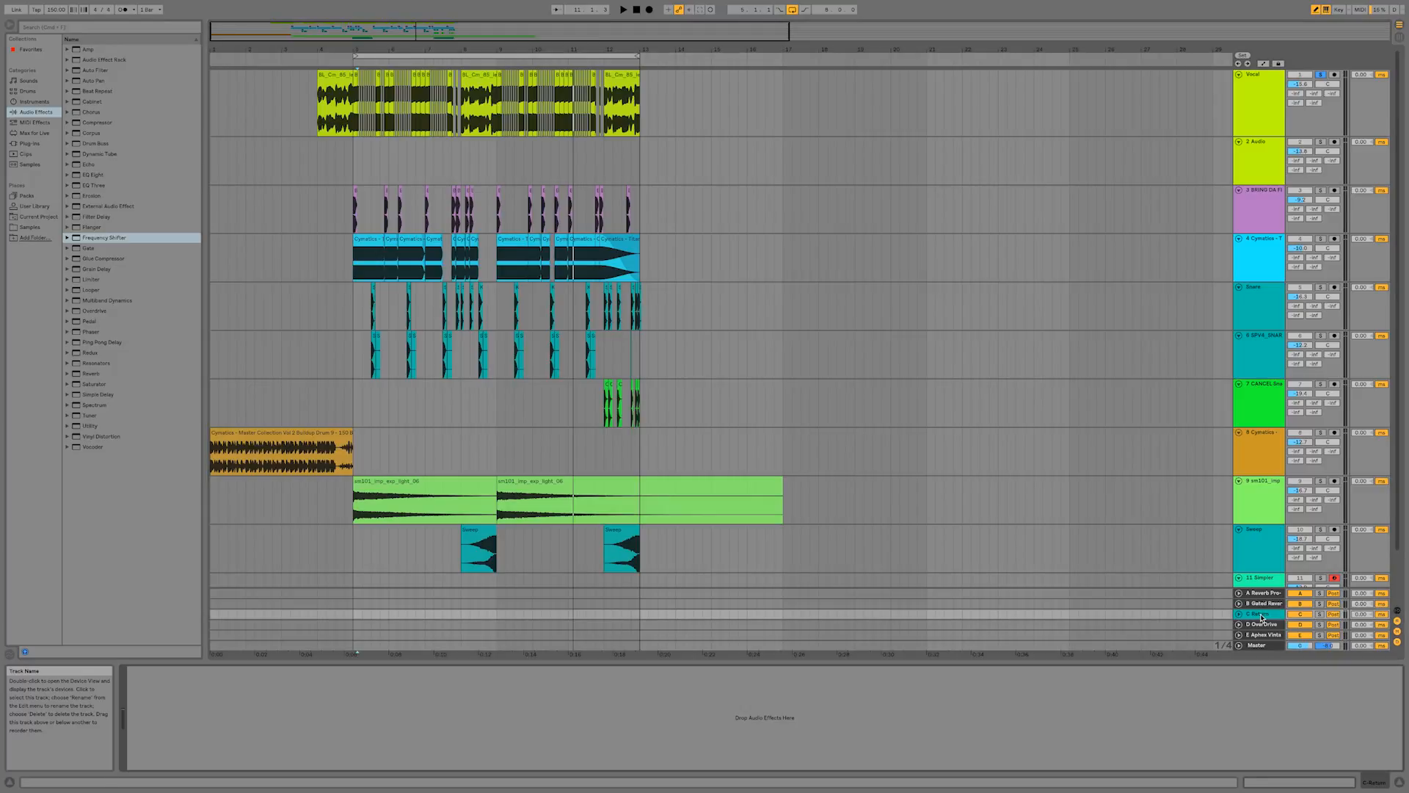
left_click(15, 142)
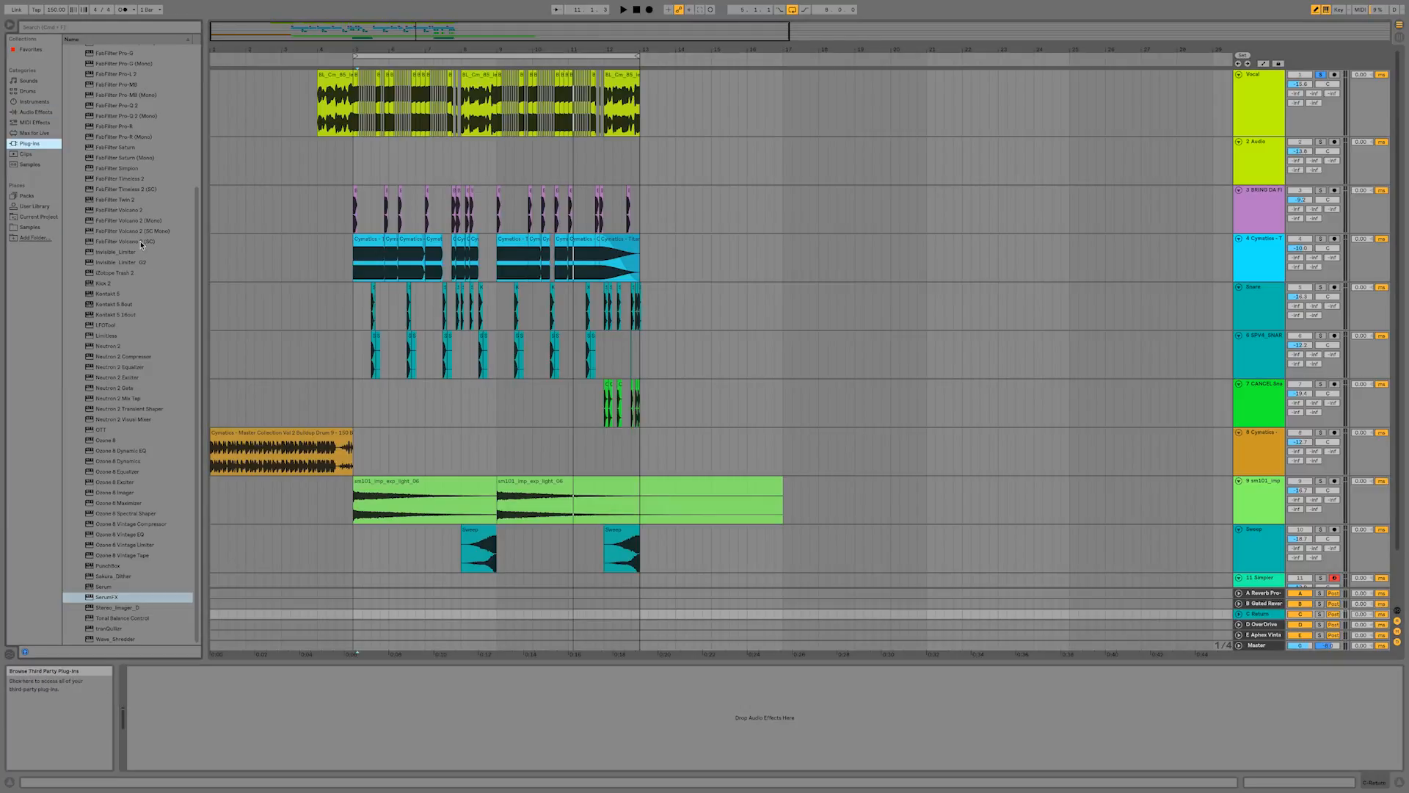
double_click(112, 431)
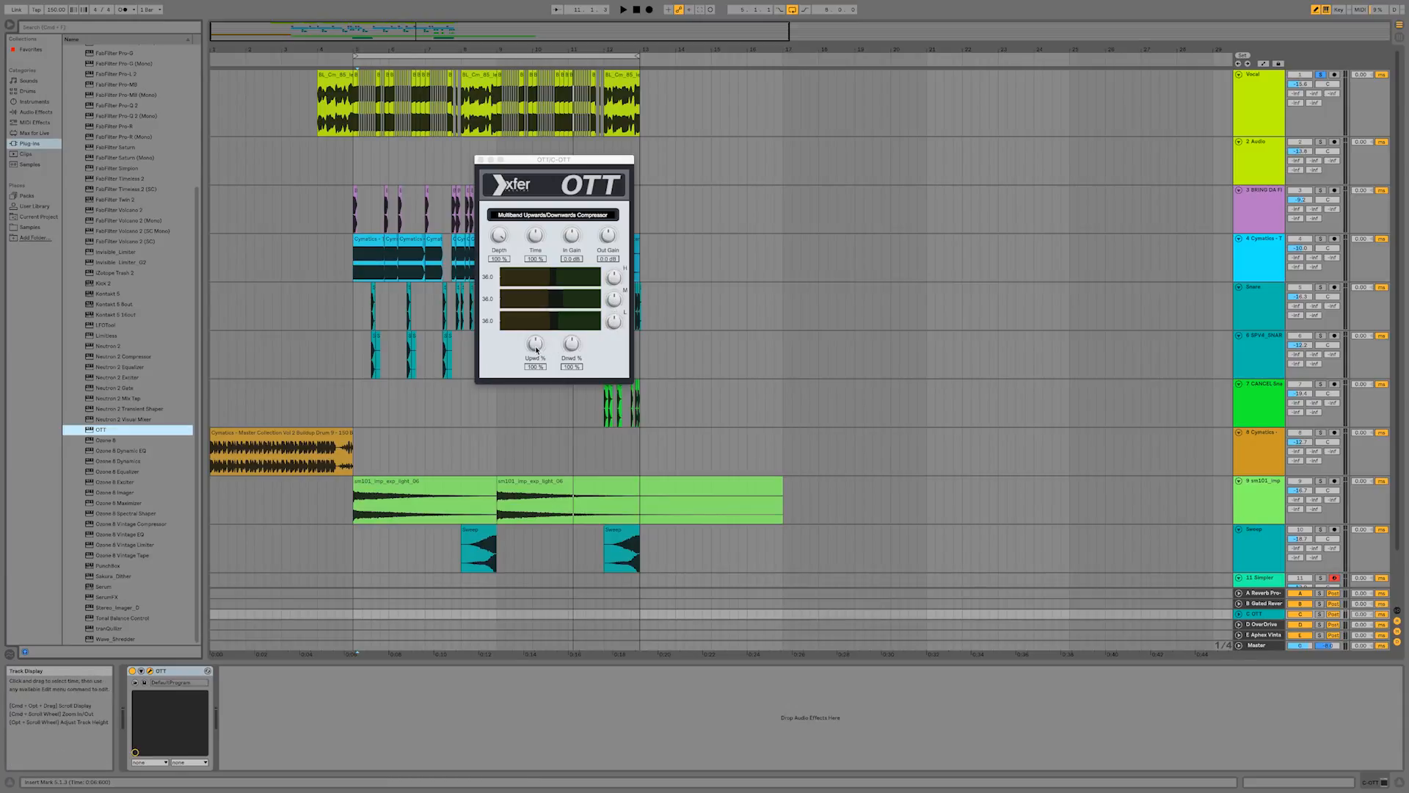
- Raise the Vocal track's send to the OTT return during playback and listen to the multiband compression
key("space")
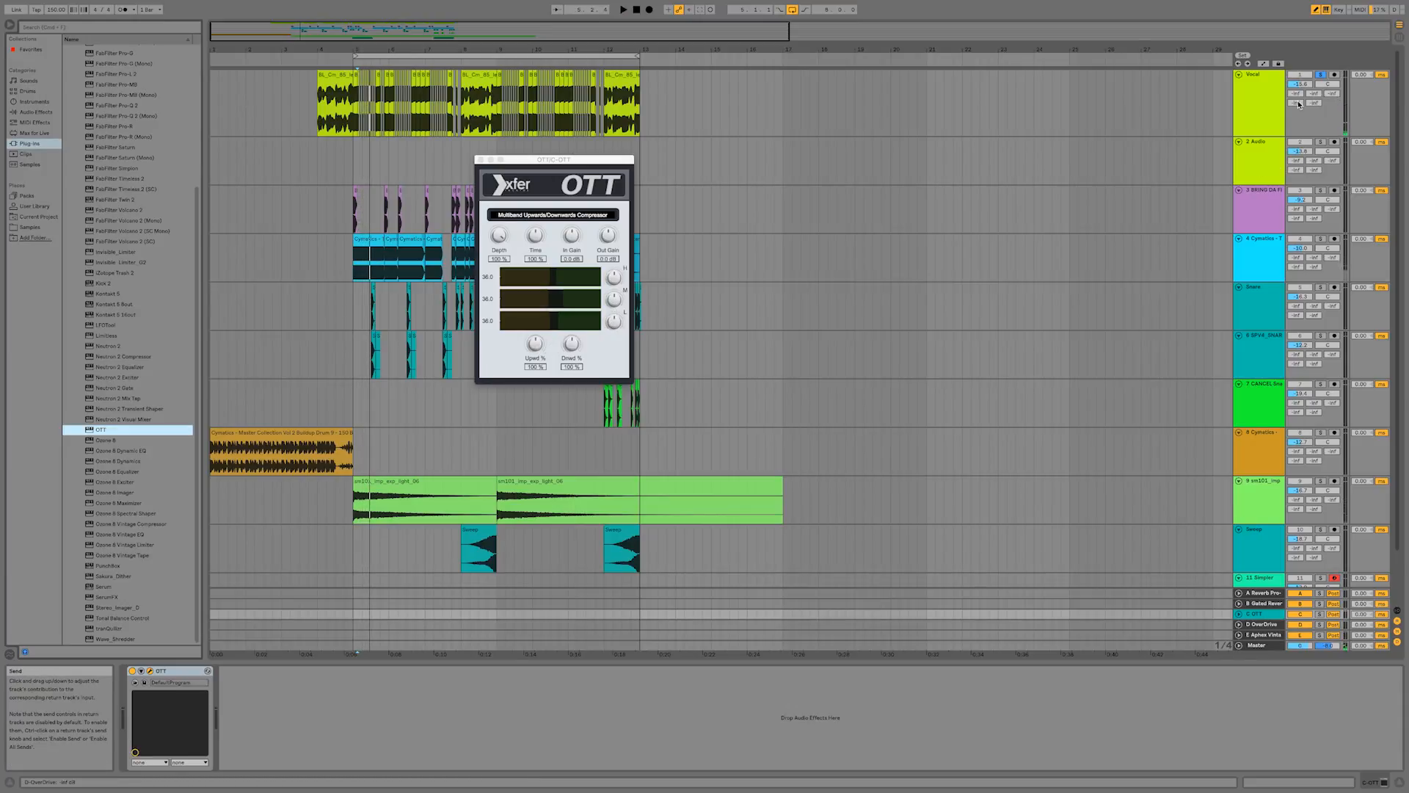
key("space")
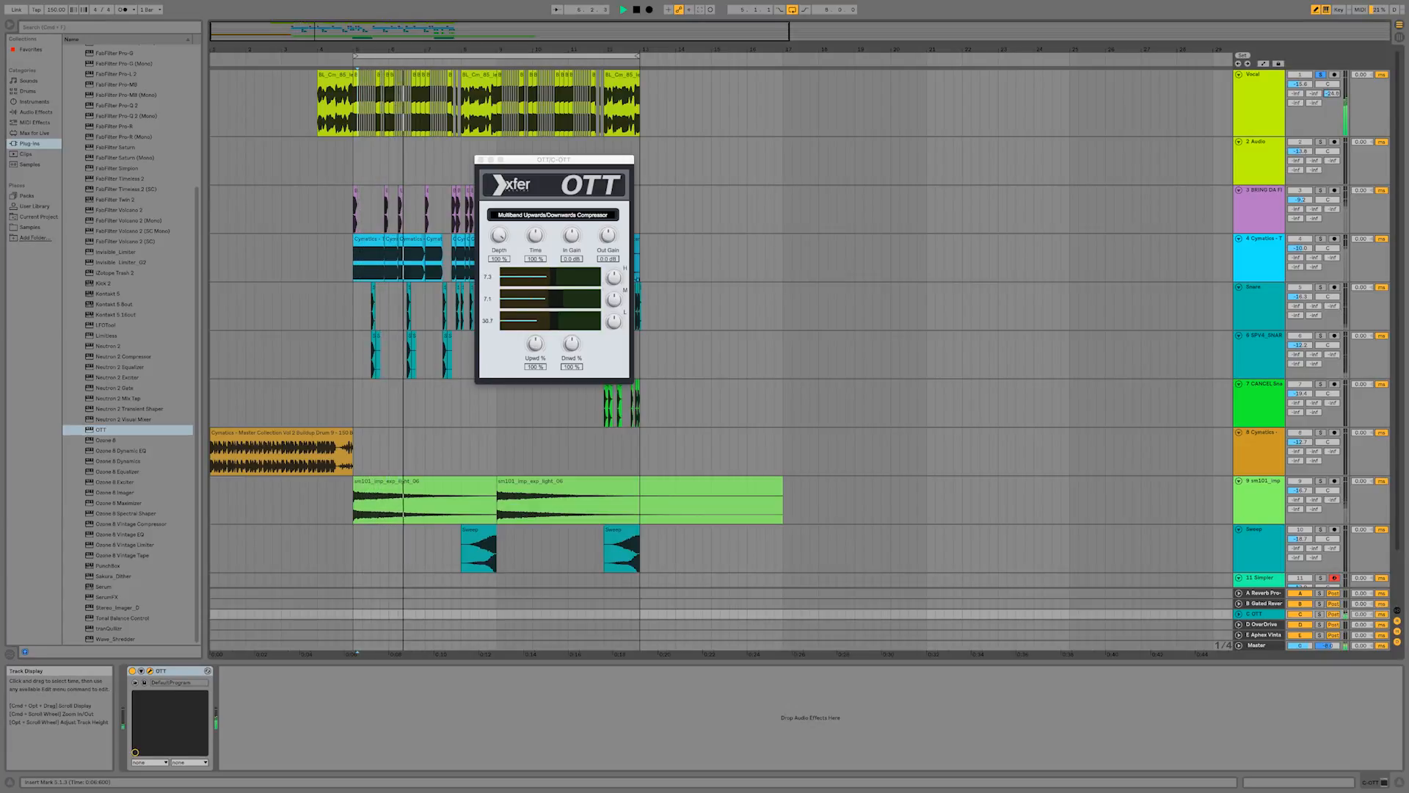
left_click(613, 282)
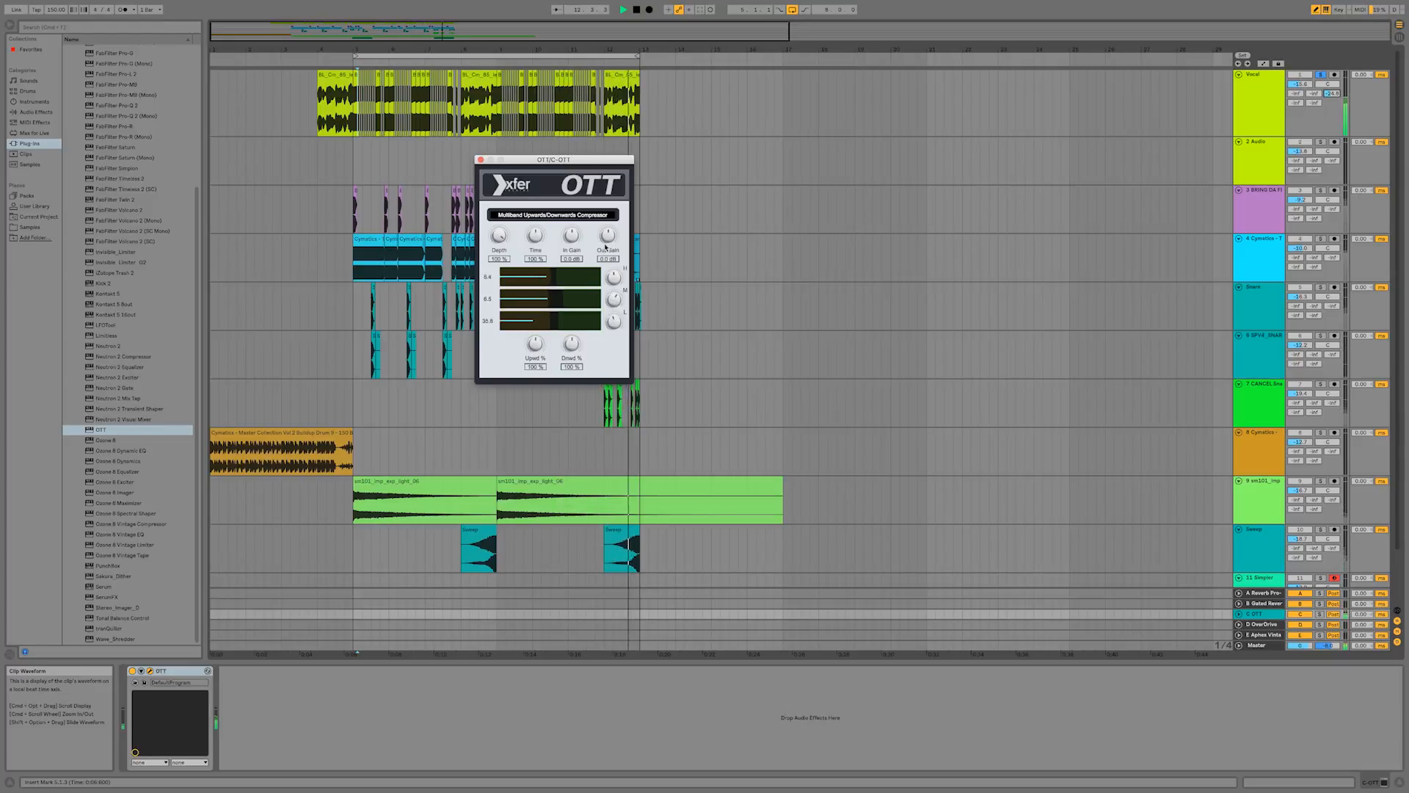
- Adjust the Dry/Wet mix of the Vocal's Frequency Shifter and replay the looped vocal
left_click(974, 88)
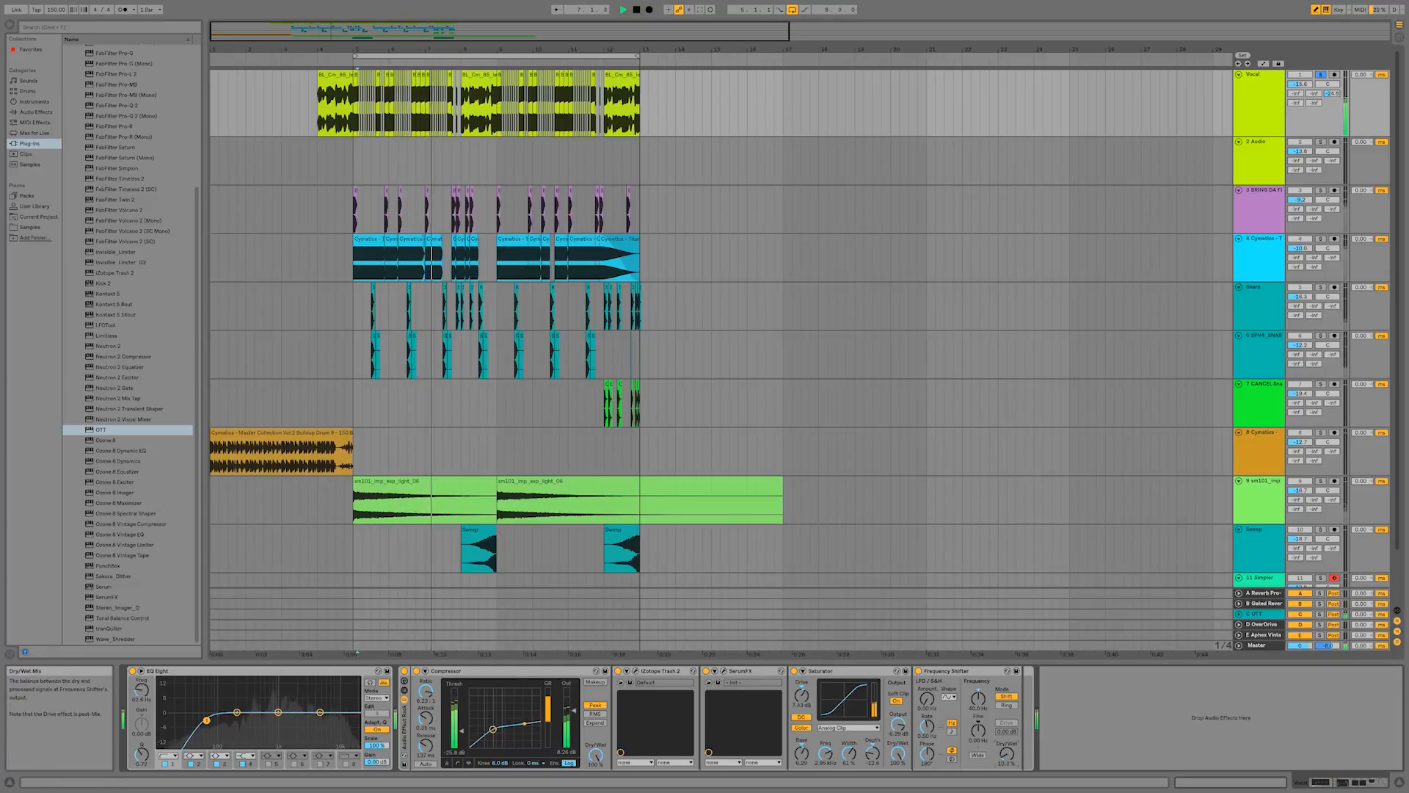
left_click_drag(1007, 751, 1008, 754)
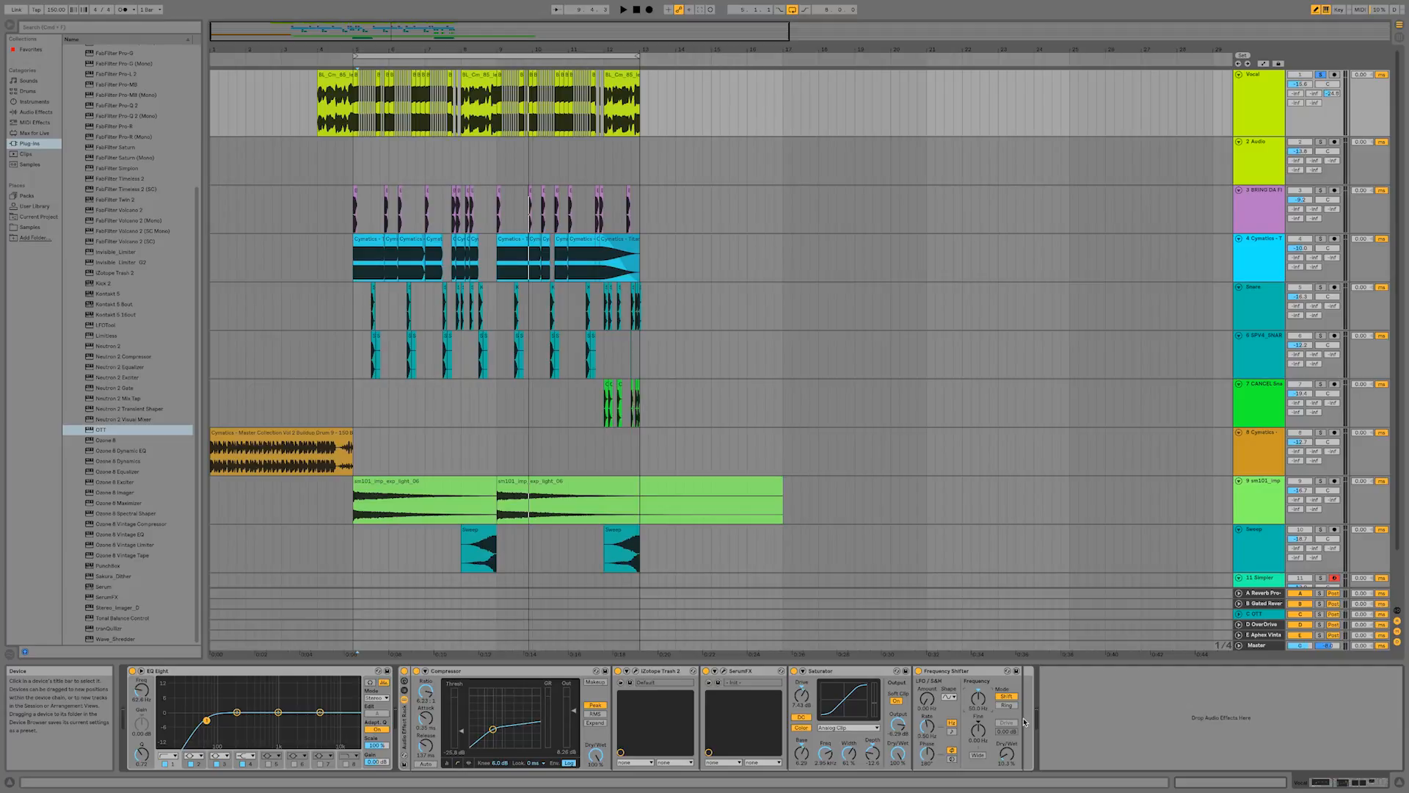
key("space")
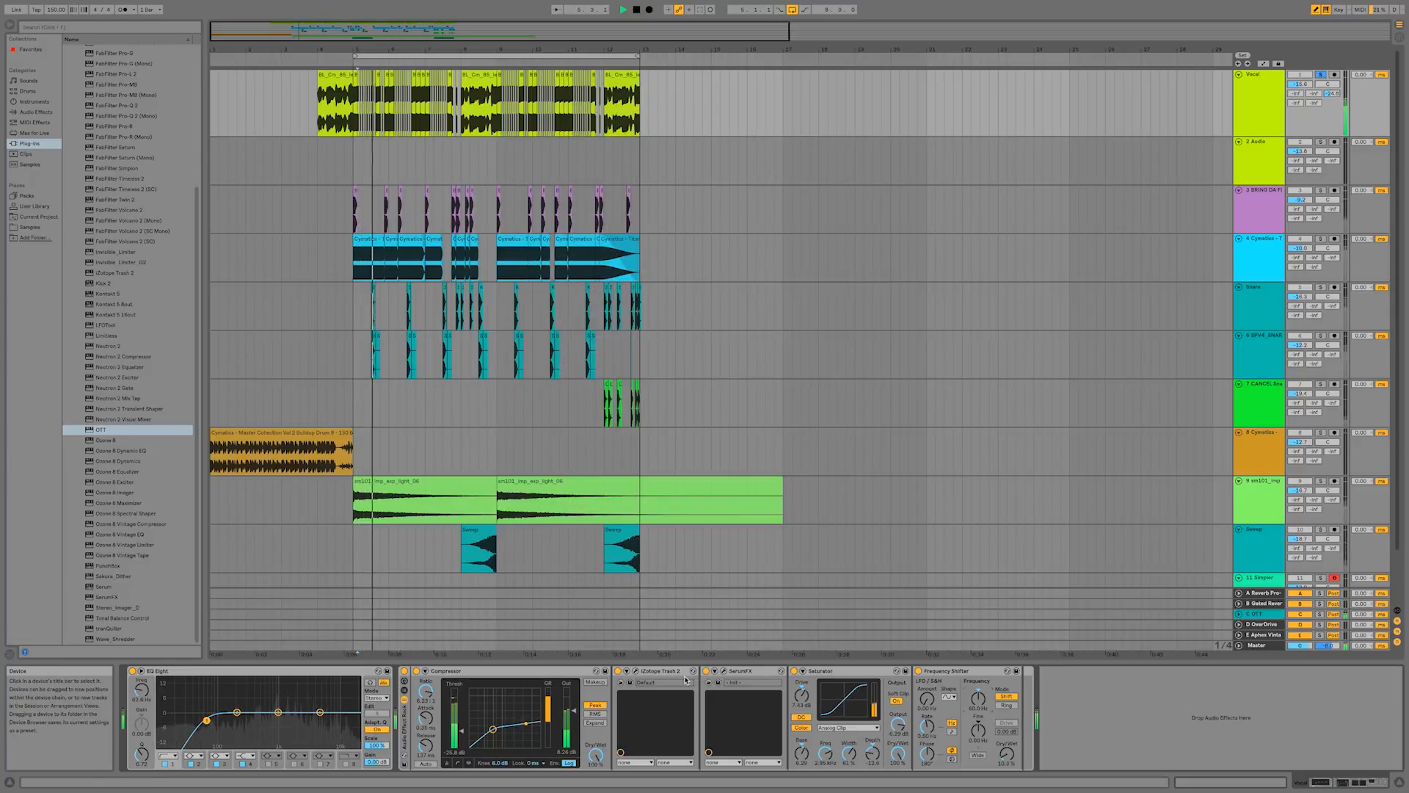
- Dismiss the Trash 2 preset manager and set the Convolve module's Width to 1.7 on the Vocal track
left_click(635, 671)
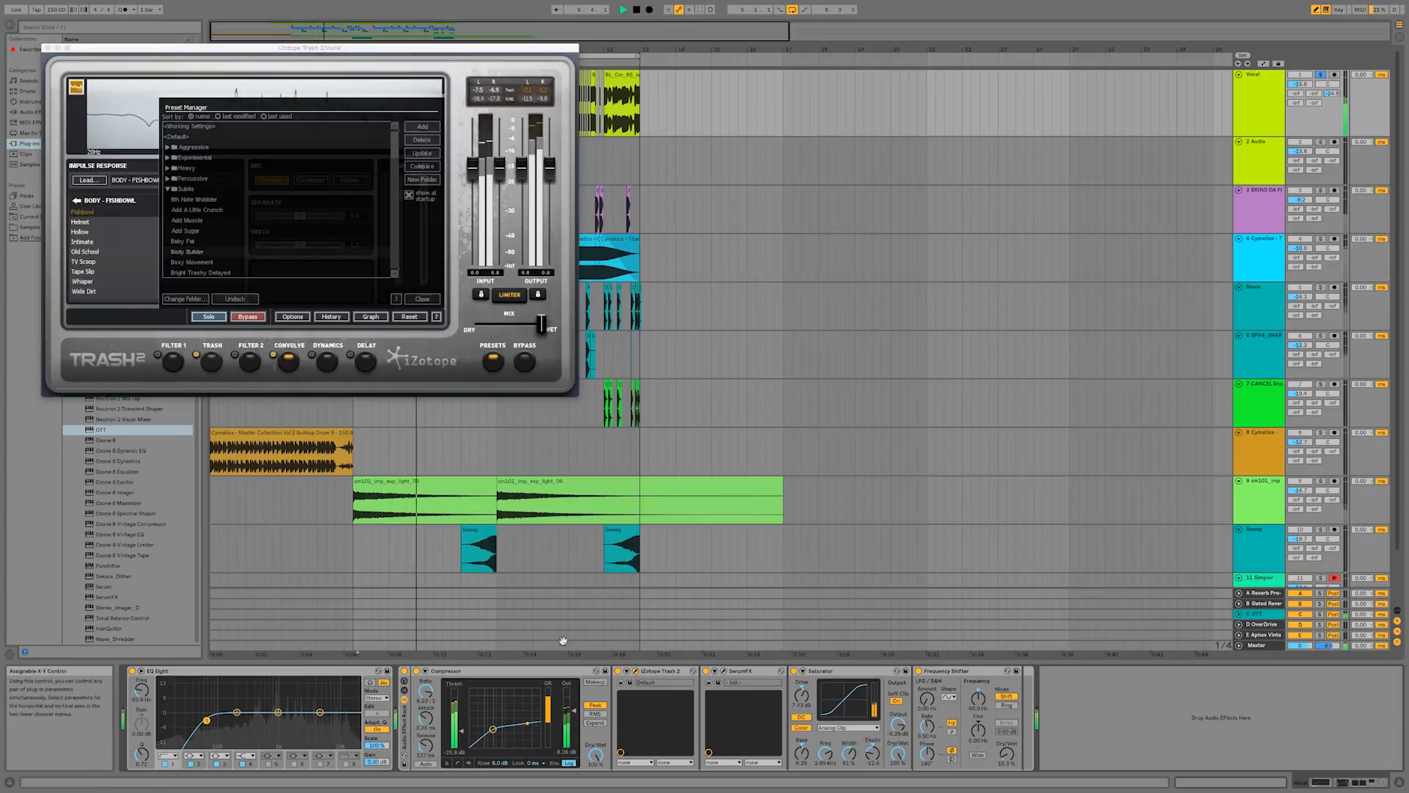
left_click(422, 299)
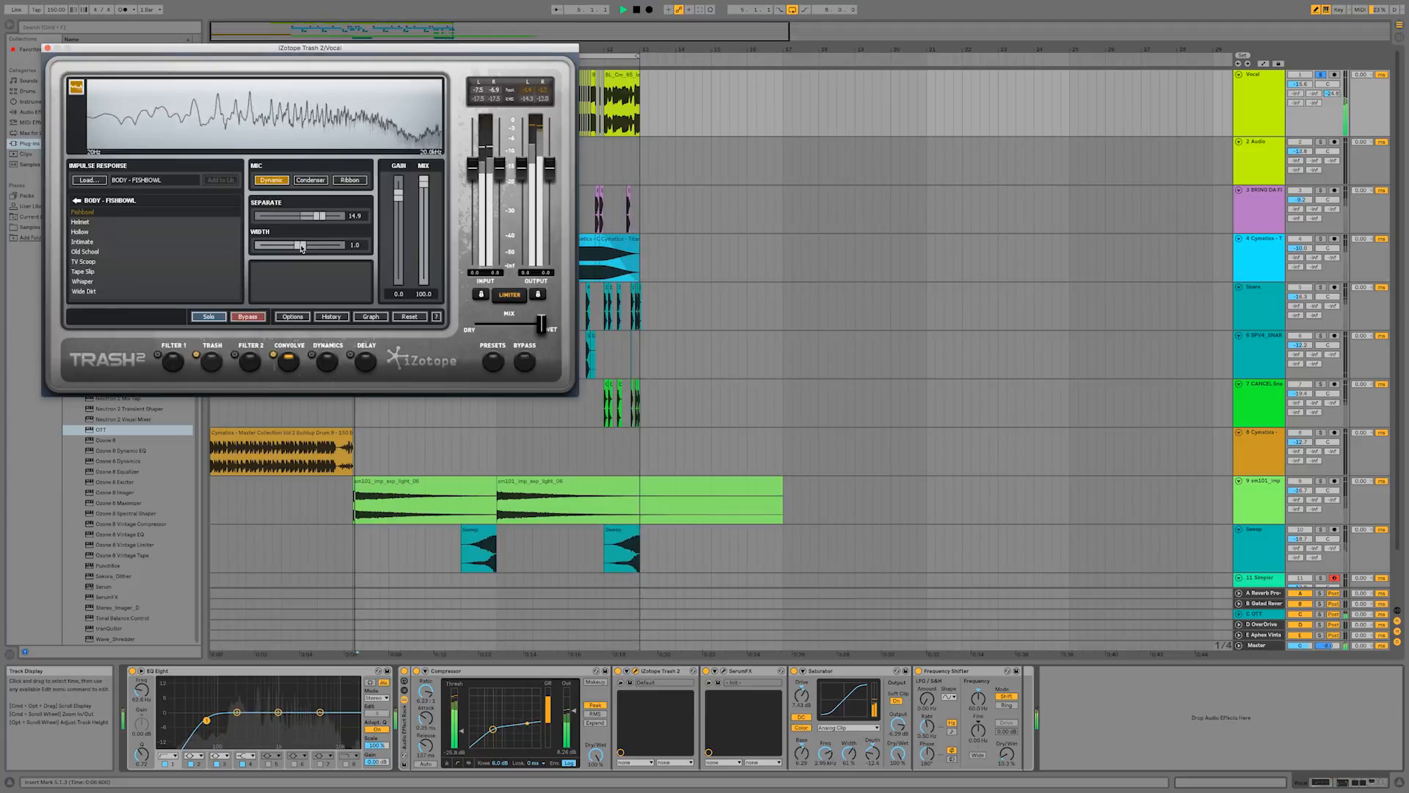
left_click_drag(301, 248, 321, 248)
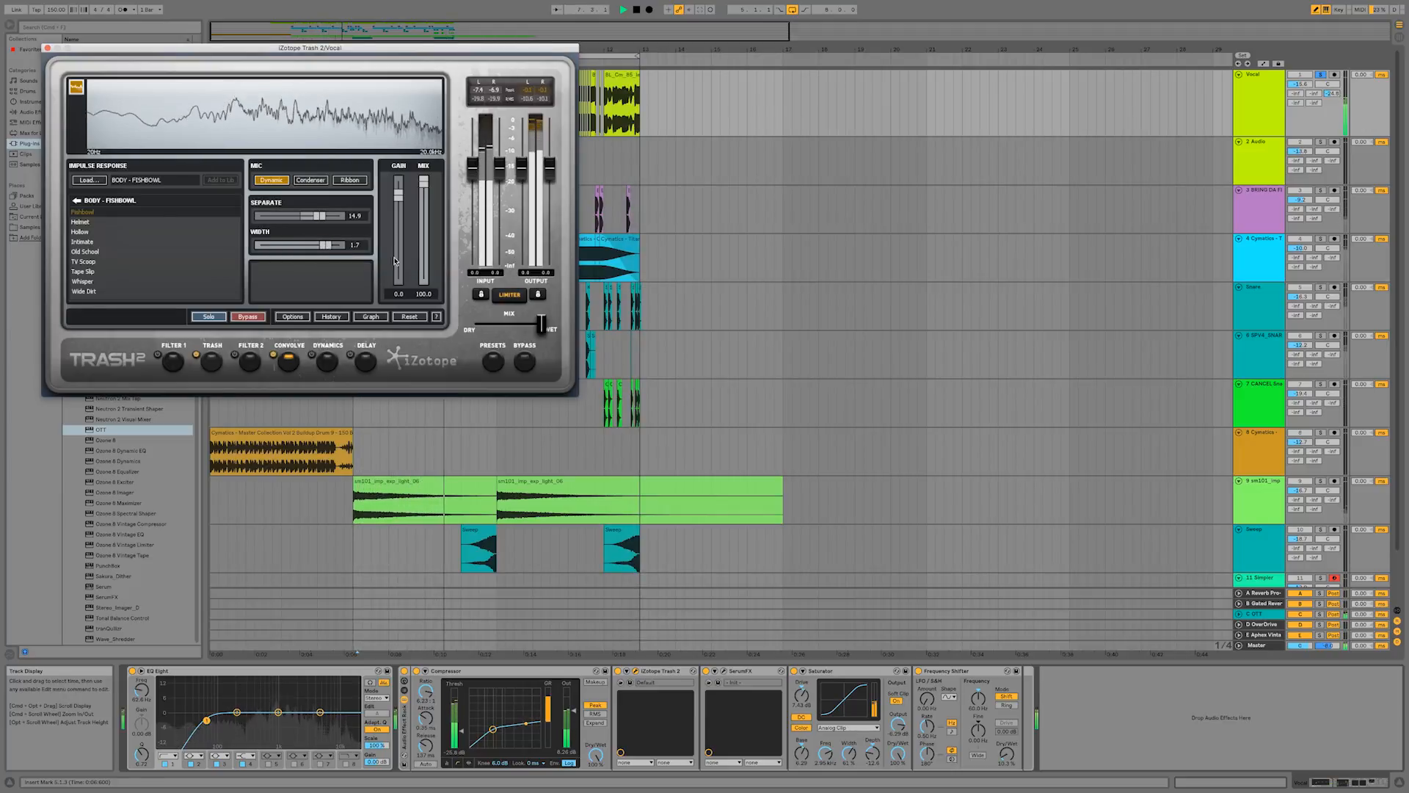
left_click(46, 49)
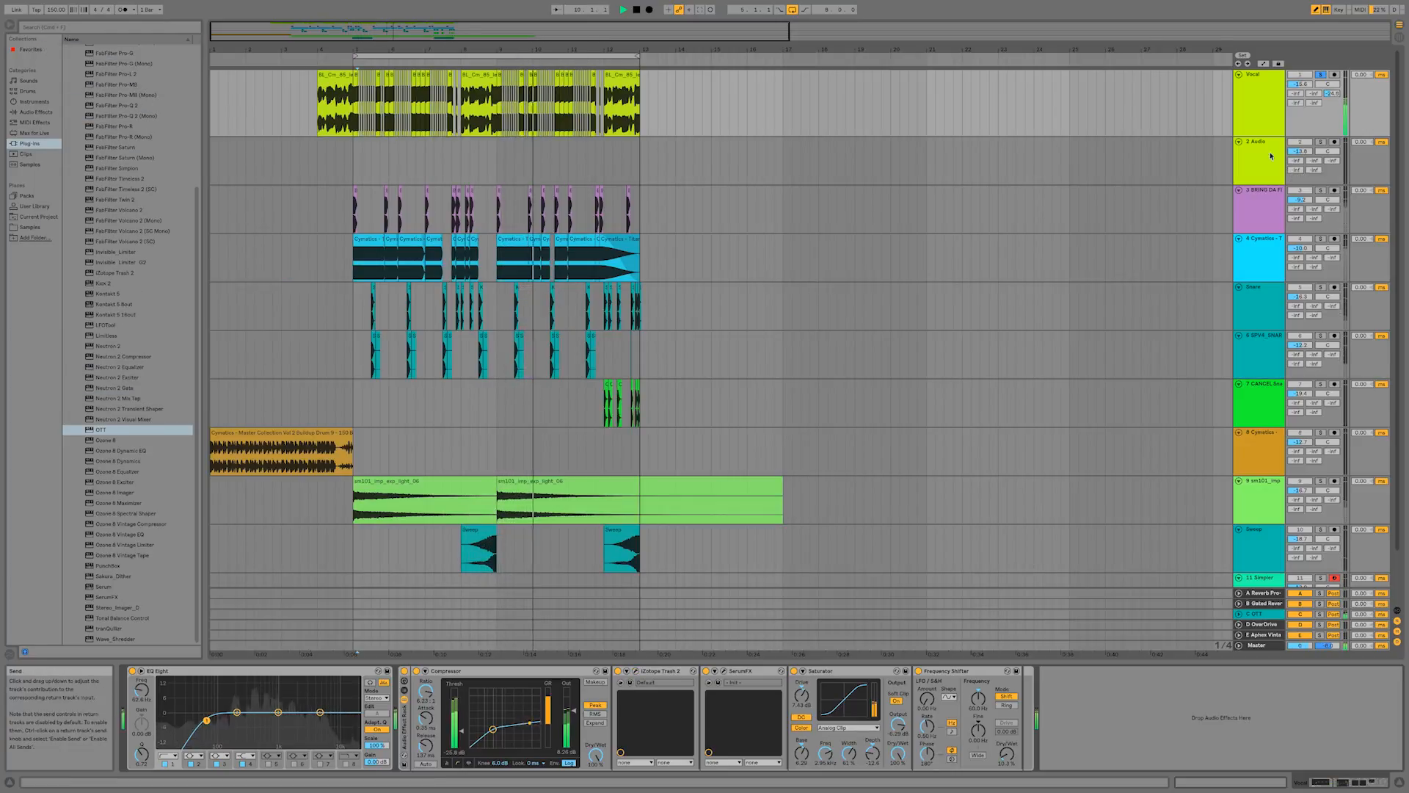
- Fine-tune the Frequency Shifter's Dry/Wet mix together with the Vocal's OTT send during playback
left_click(1261, 119)
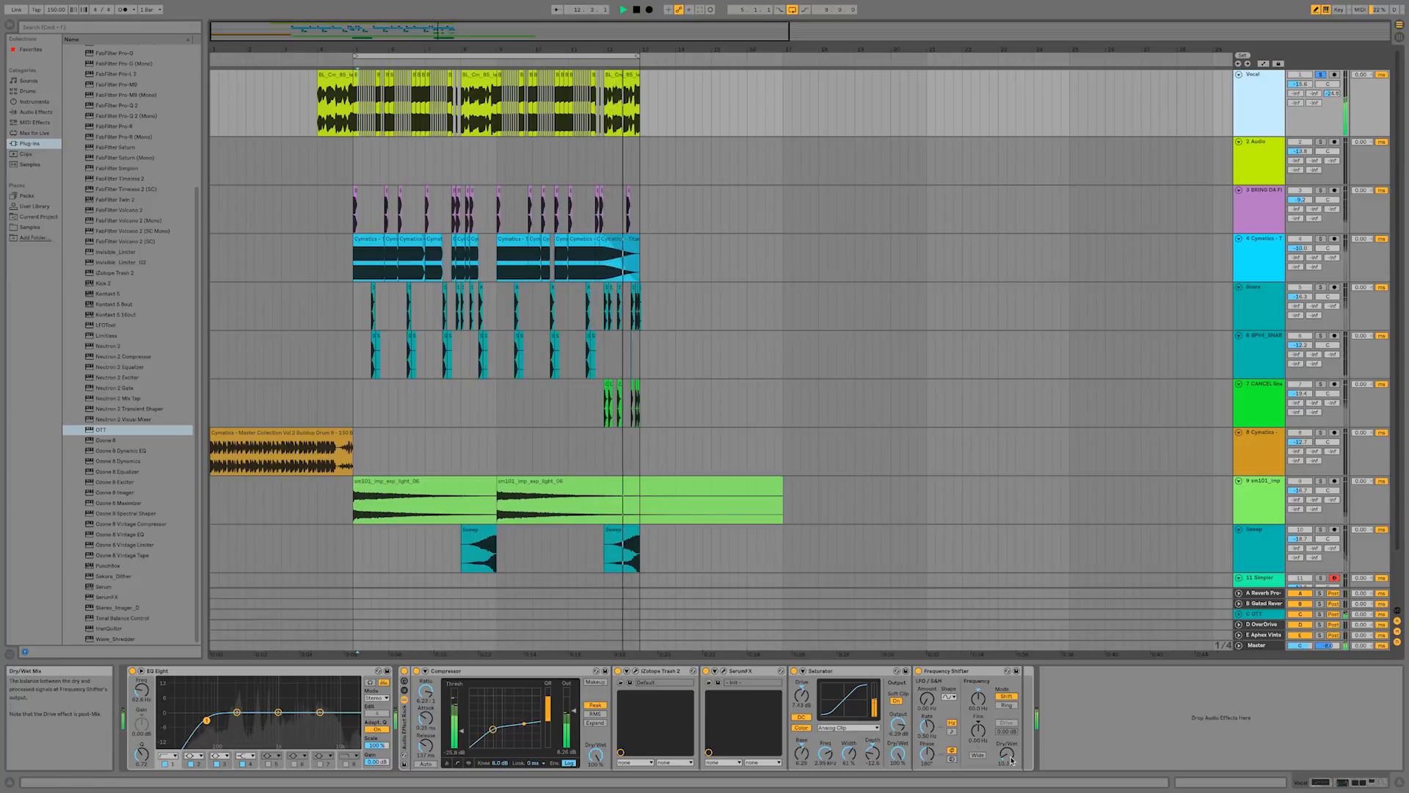
left_click_drag(1011, 760, 1012, 769)
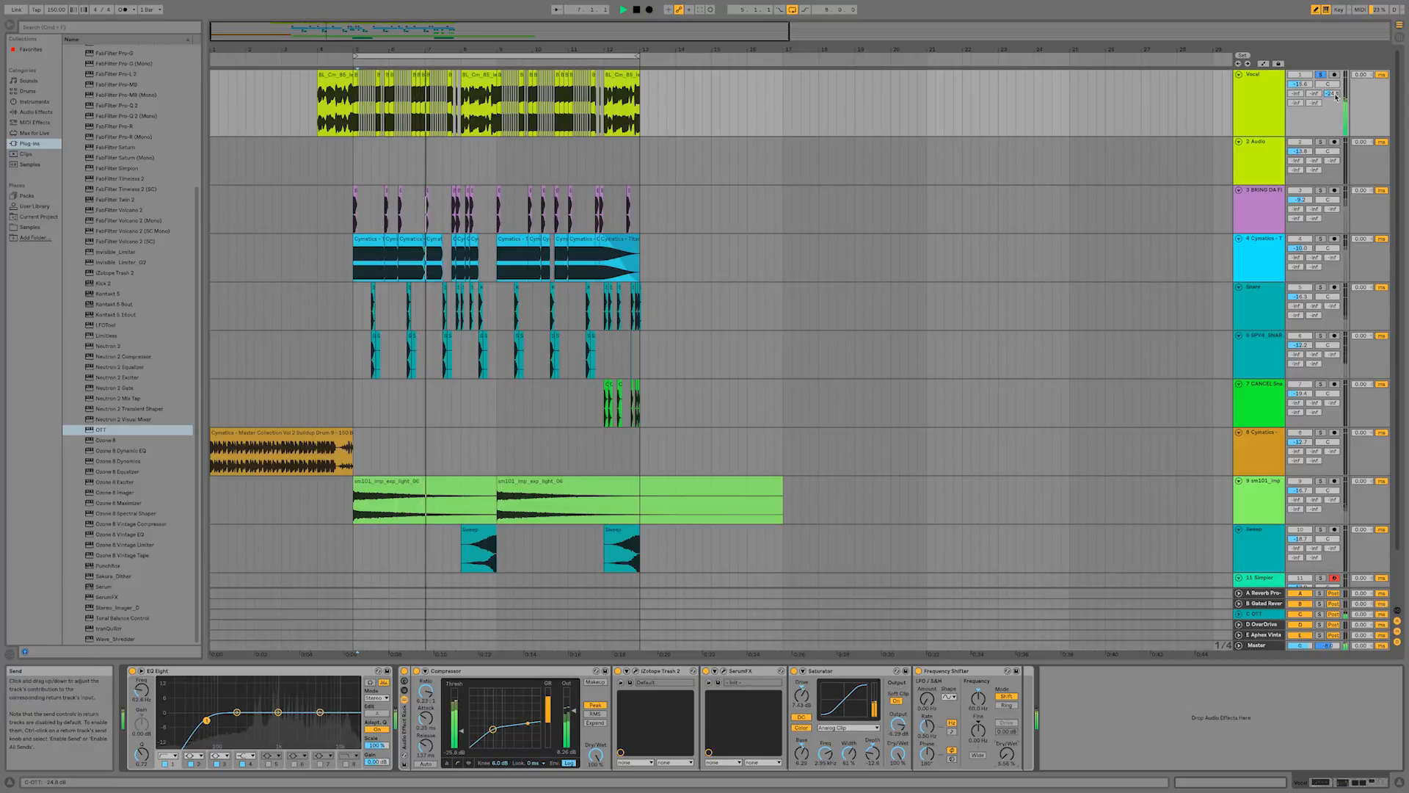
- On the OTT return, raise the upward compression above 100% and lower Depth to 74% while the vocal plays
left_click(1256, 613)
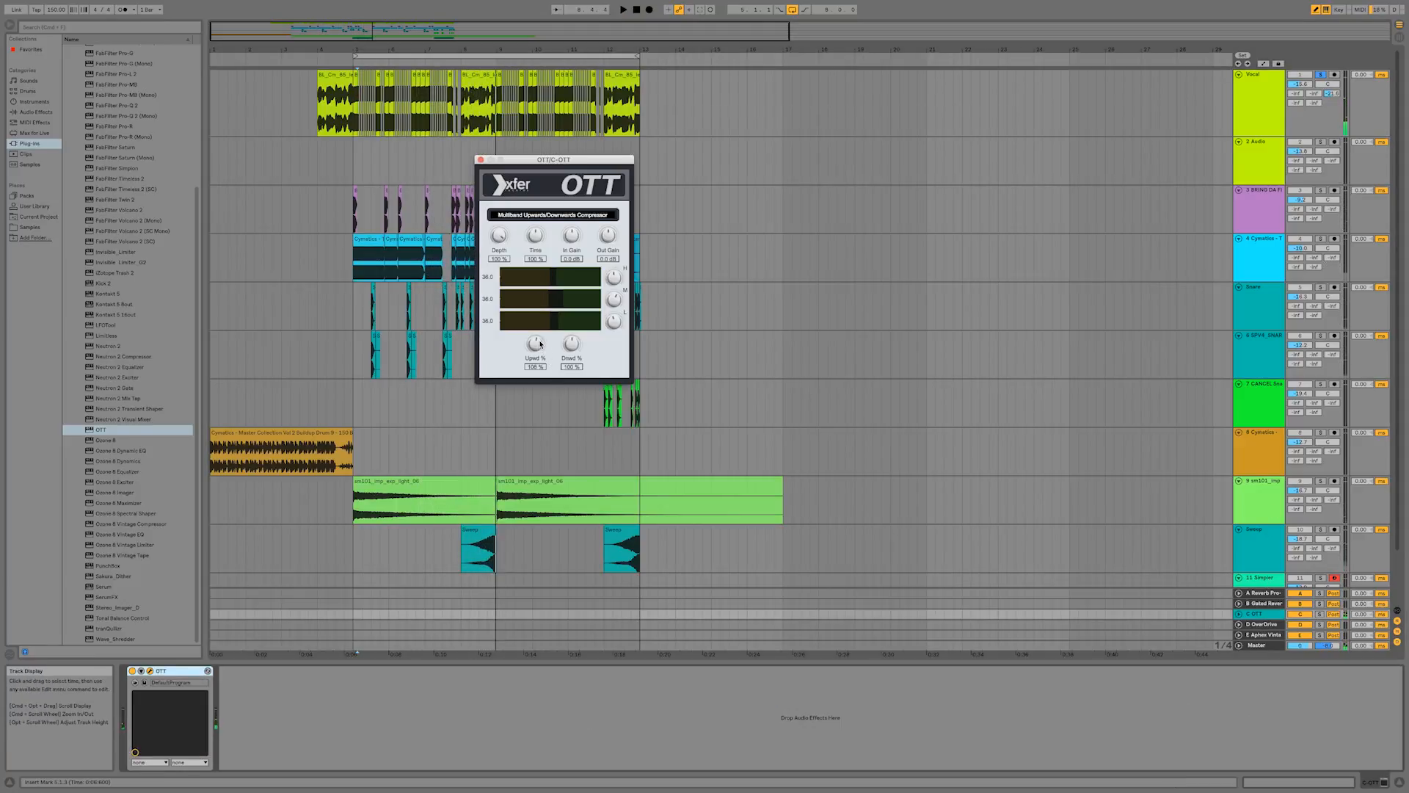
left_click_drag(539, 343, 540, 335)
key("space")
left_click_drag(502, 238, 504, 270)
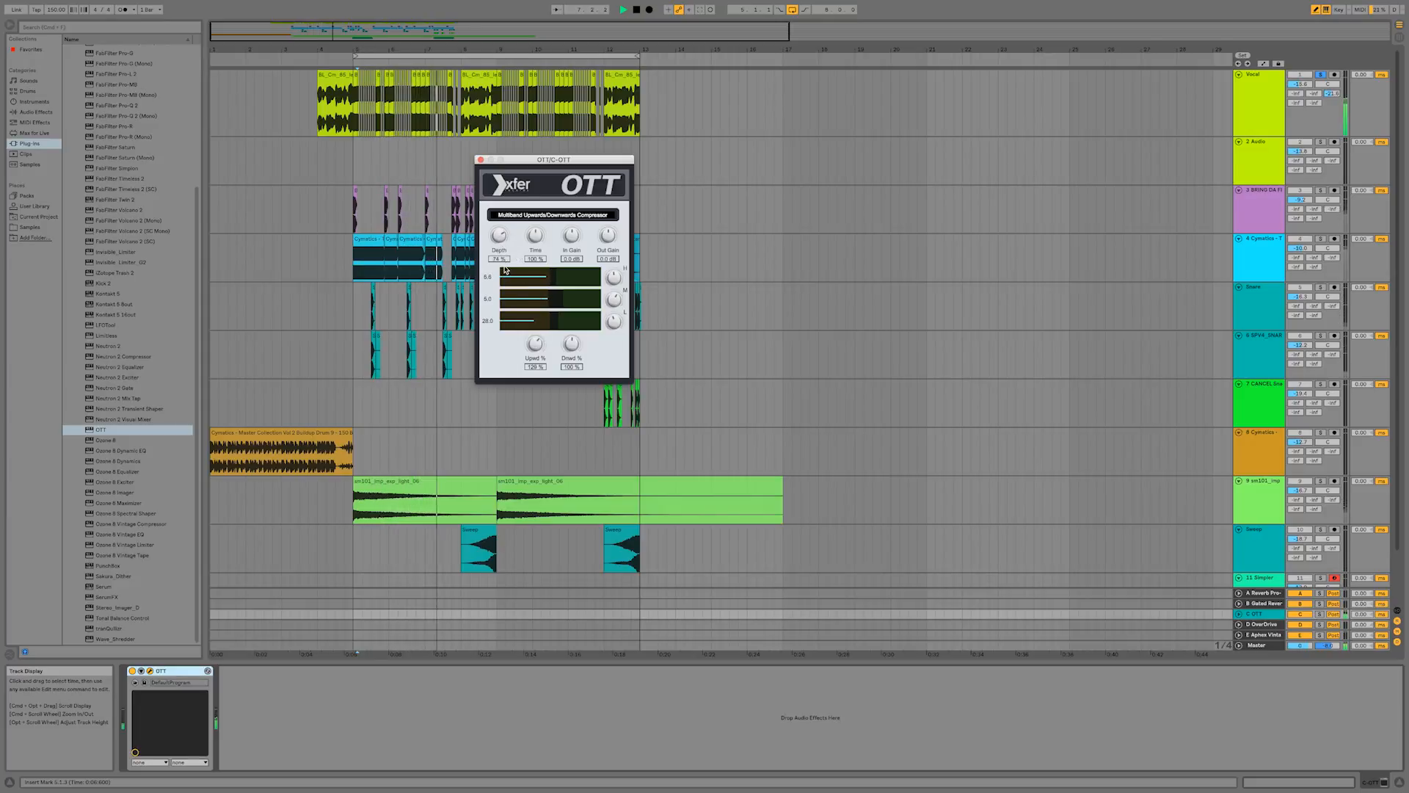
left_click_drag(538, 346, 540, 344)
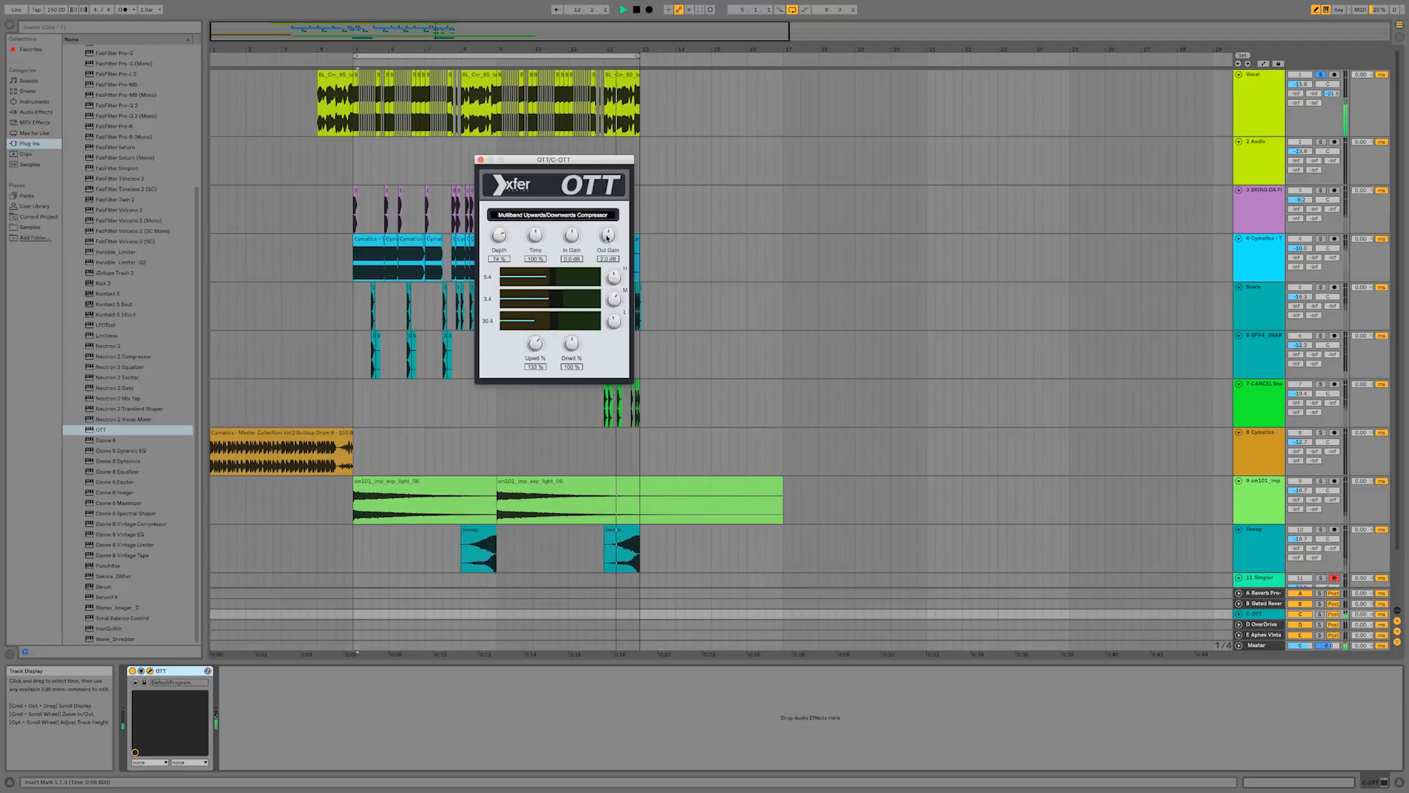
left_click(480, 160)
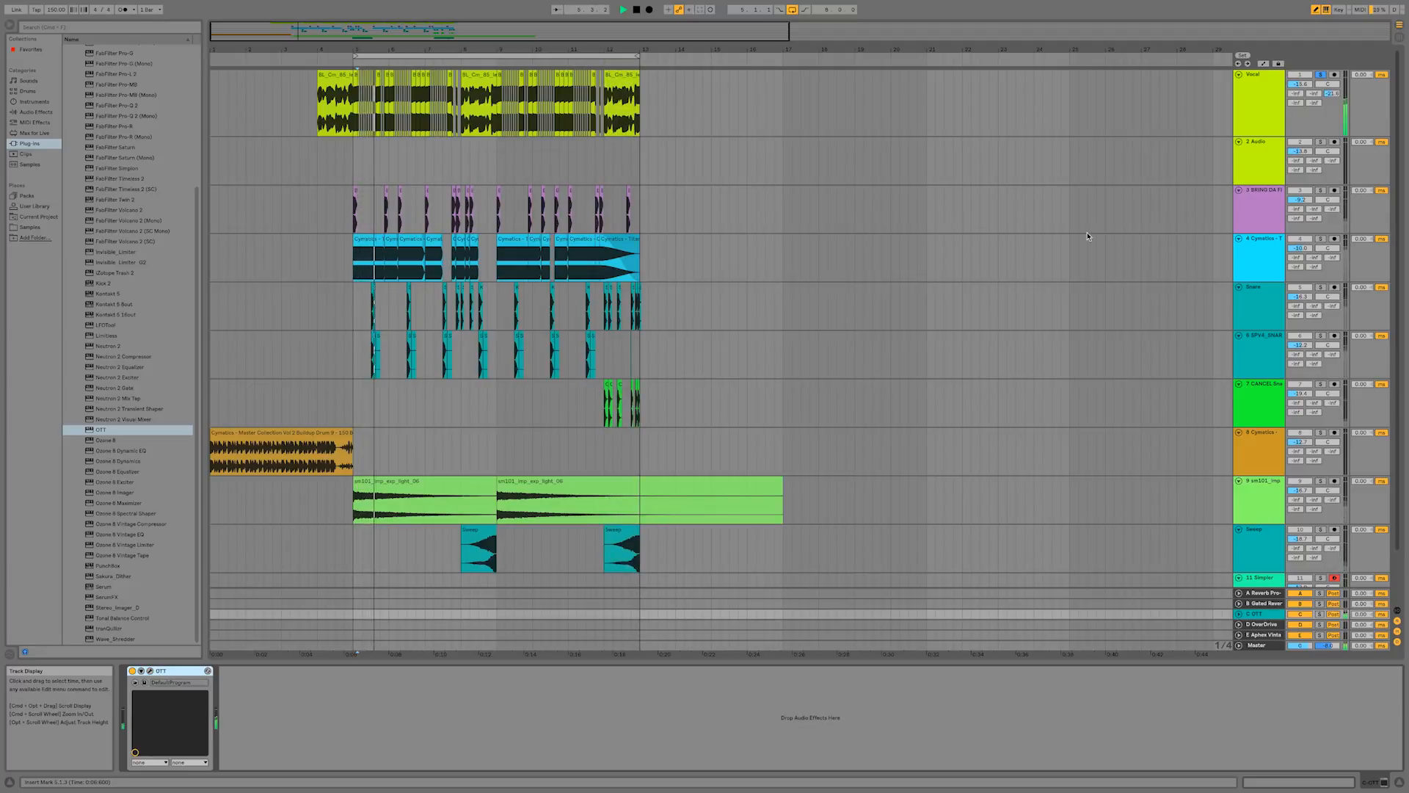
- Load the FabFilter Pro-R Audio Unit at the end of the Vocal track's device chain
left_click(1266, 109)
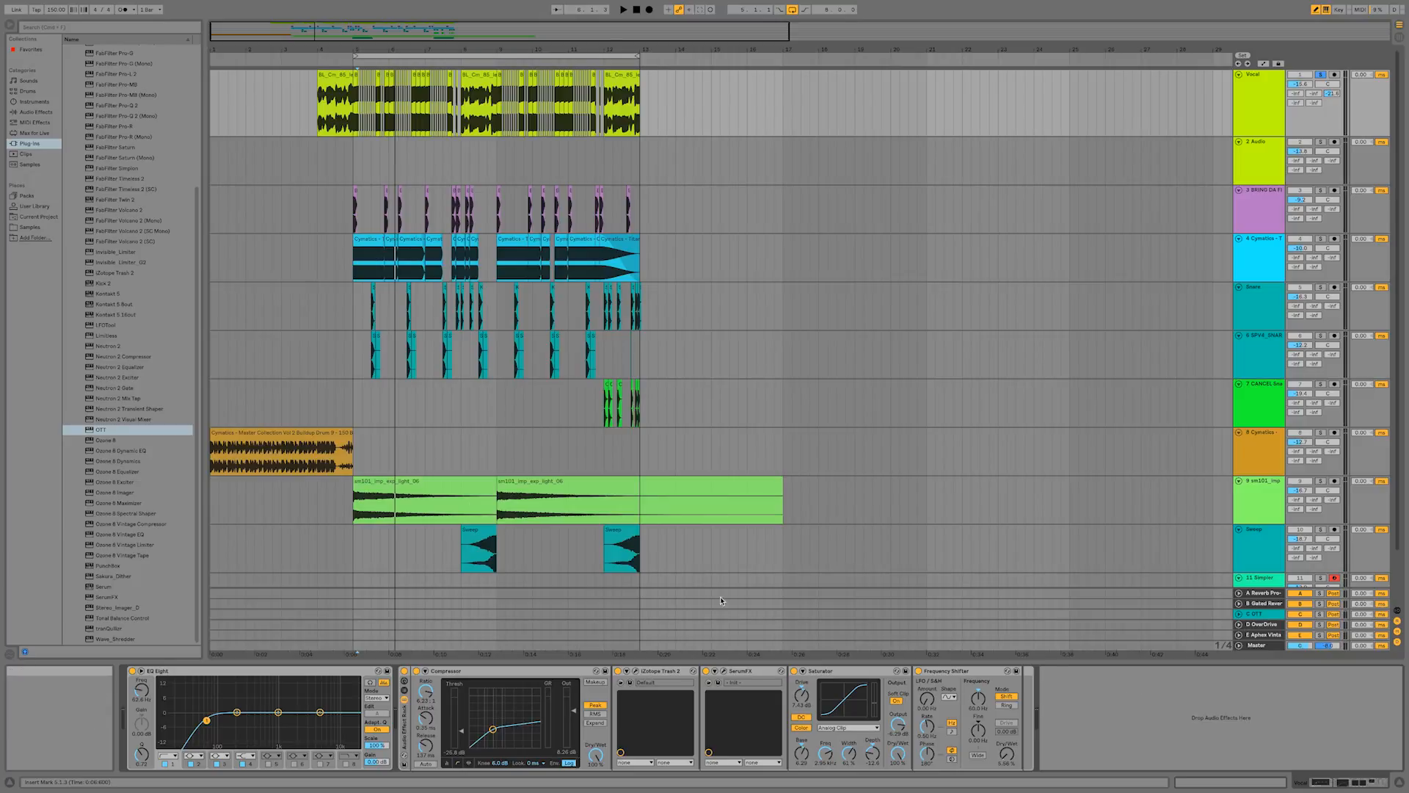
scroll(92, 143, "up", 6)
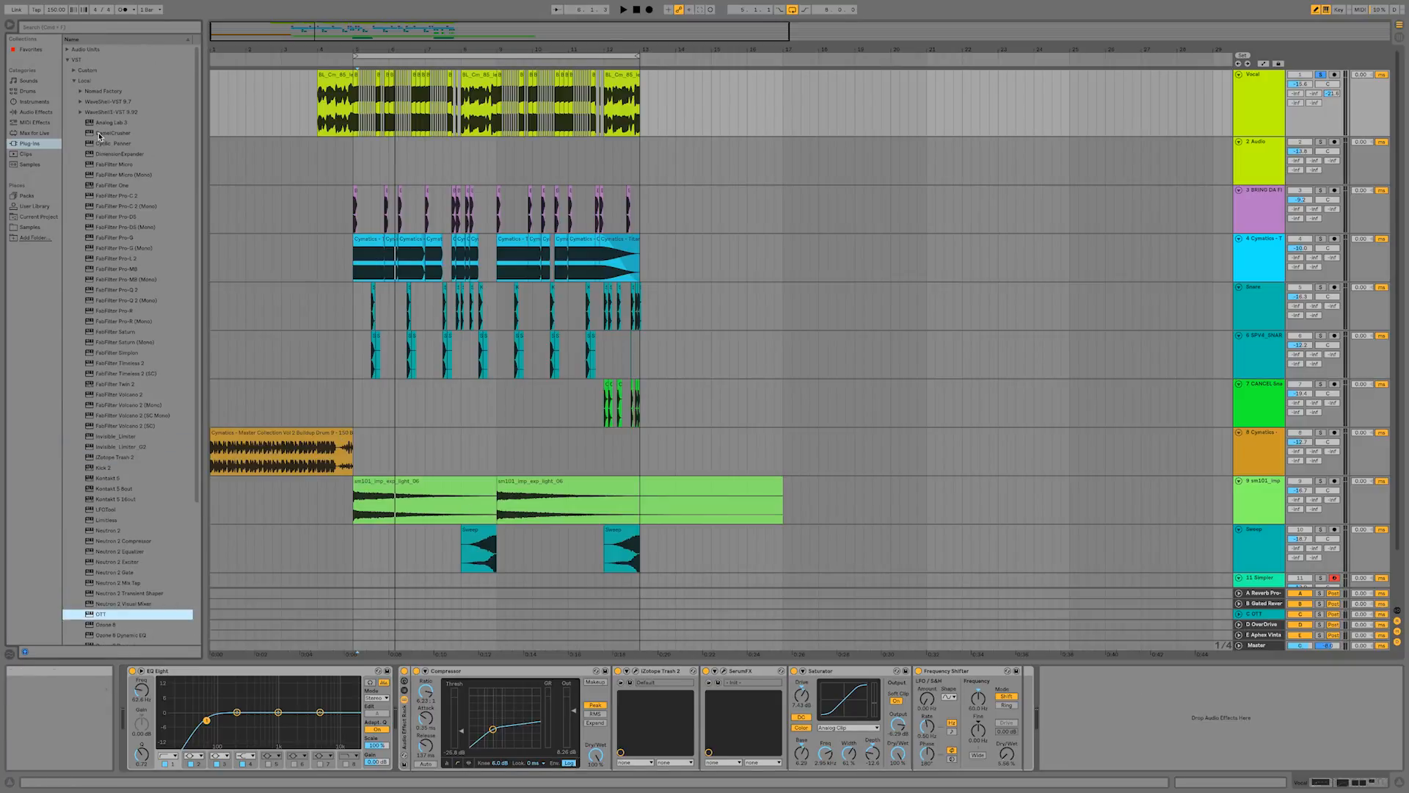
left_click(67, 49)
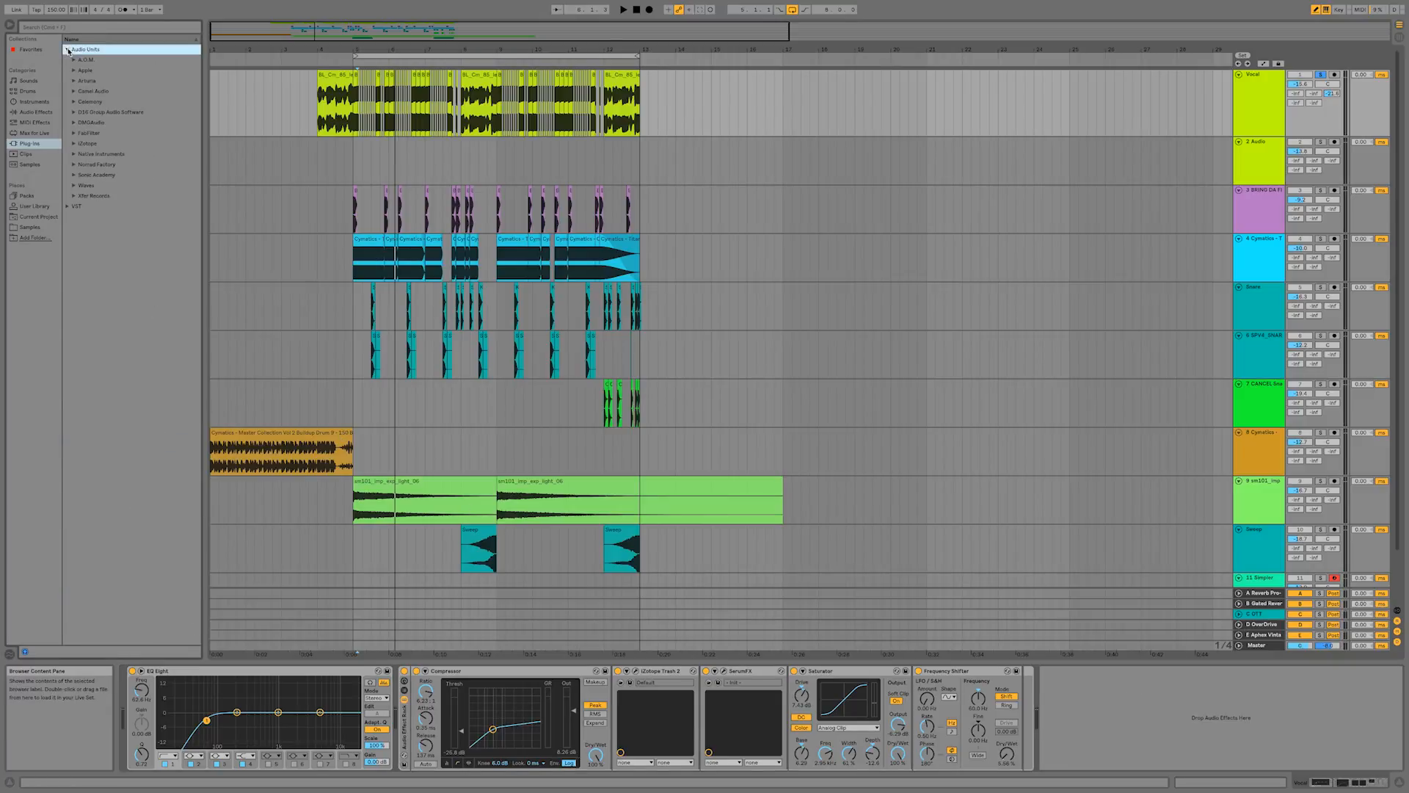
left_click(74, 133)
left_click_drag(120, 229, 985, 726)
- Remove Pro-R's outer Post EQ bands and turn the middle bell into a low cut at about 180 Hz
left_click(626, 298)
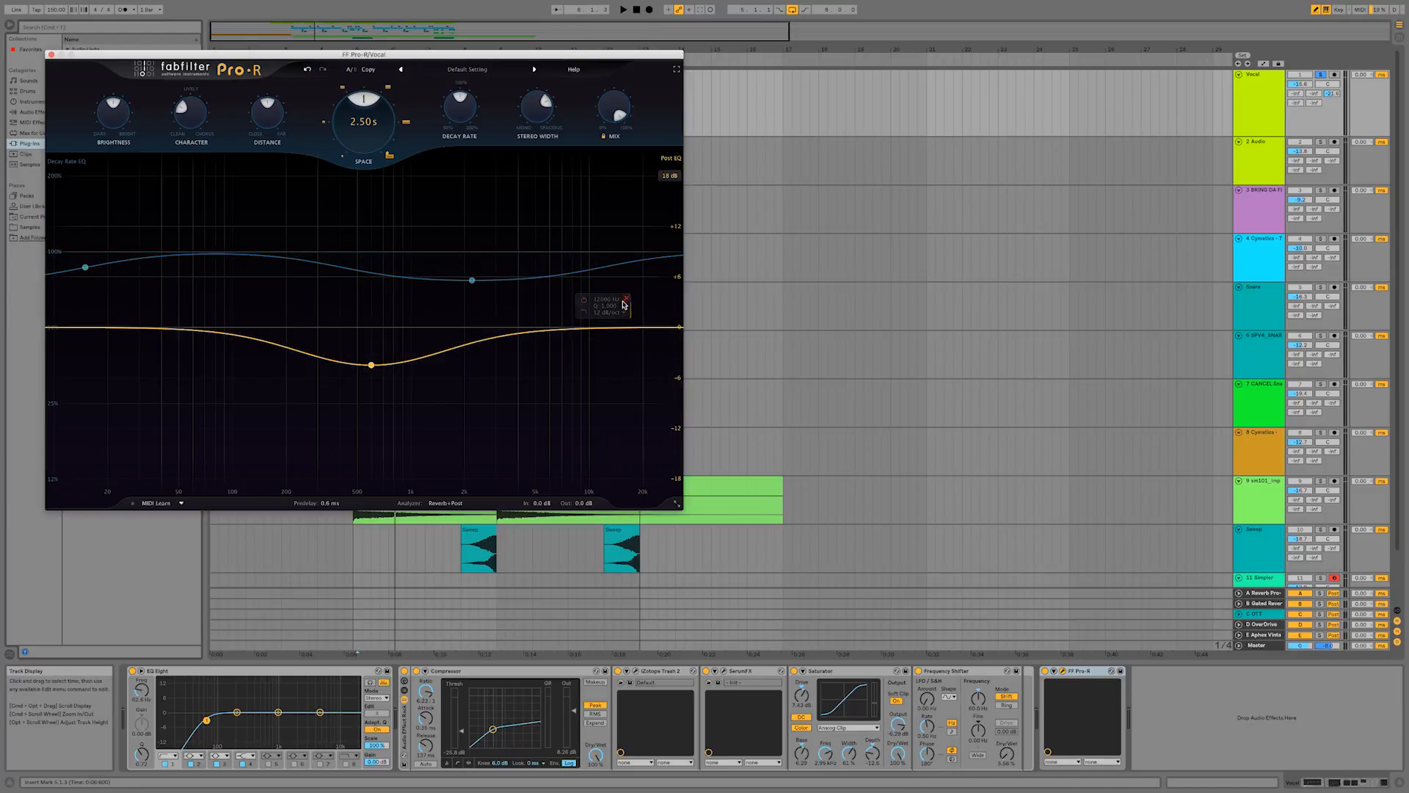
left_click(245, 337, "alt")
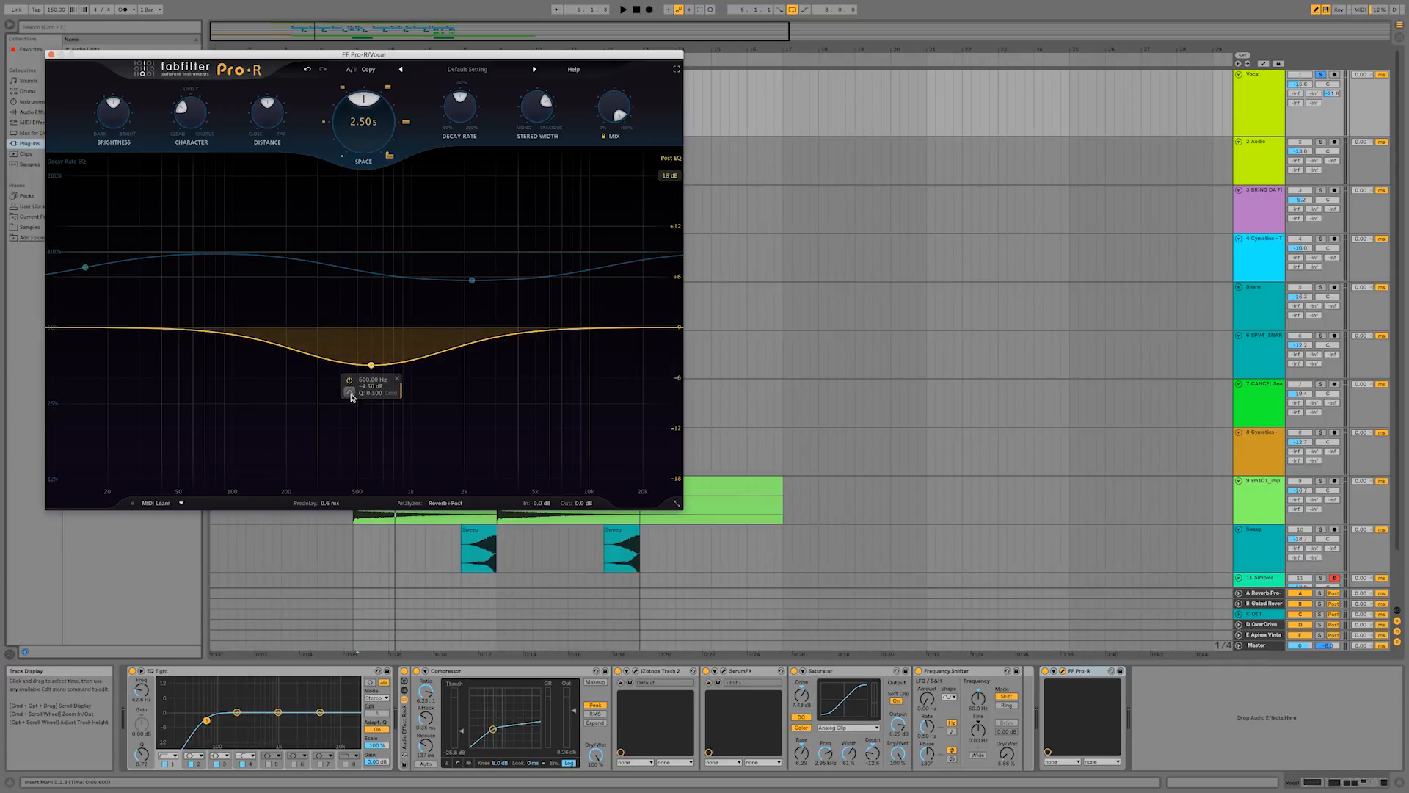
left_click(372, 405)
left_click_drag(373, 377, 278, 351)
- Lower the Vocal Pro-R's Mix and shorten its Space to 1.97 s while listening to the reverb
key("space")
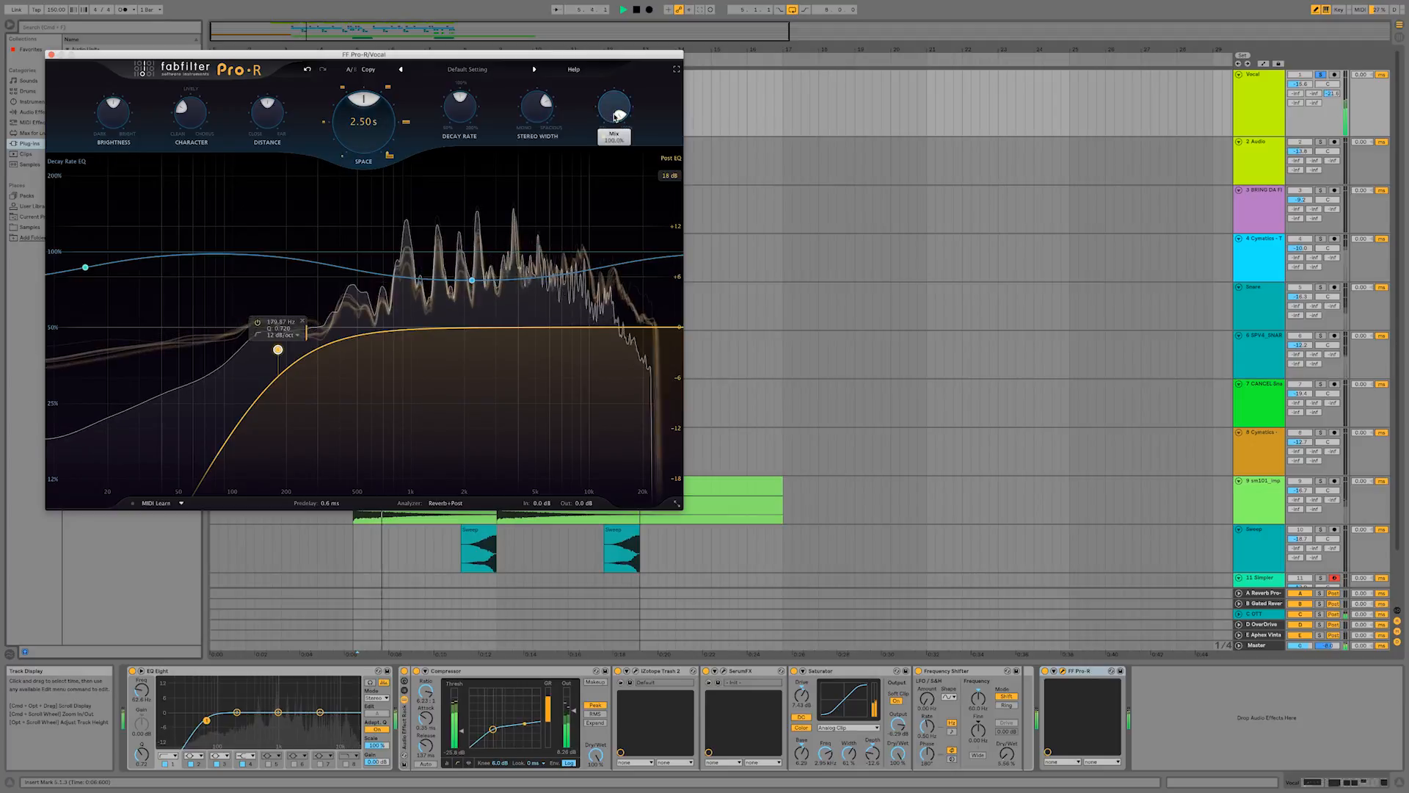
left_click_drag(618, 117, 596, 82)
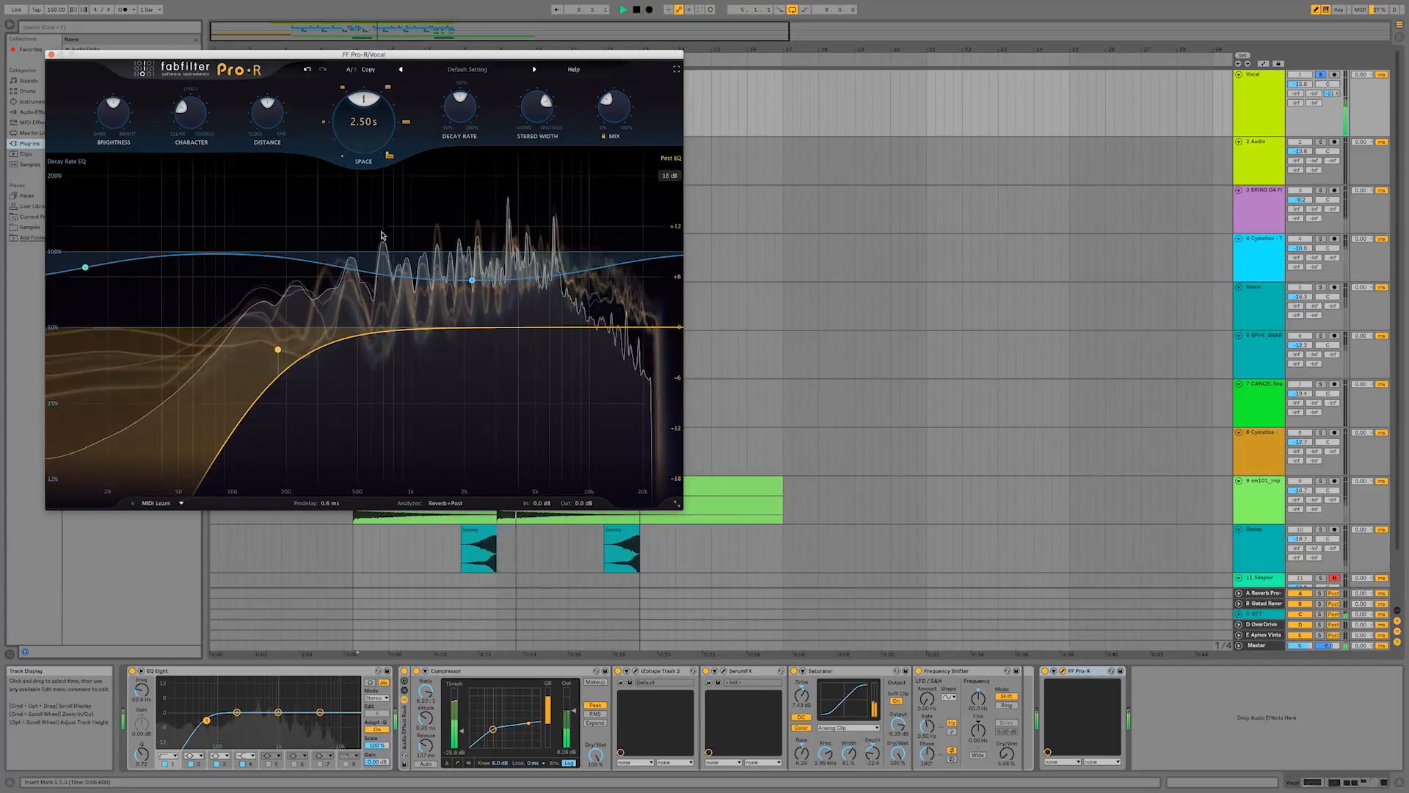
key("space")
left_click(1094, 671)
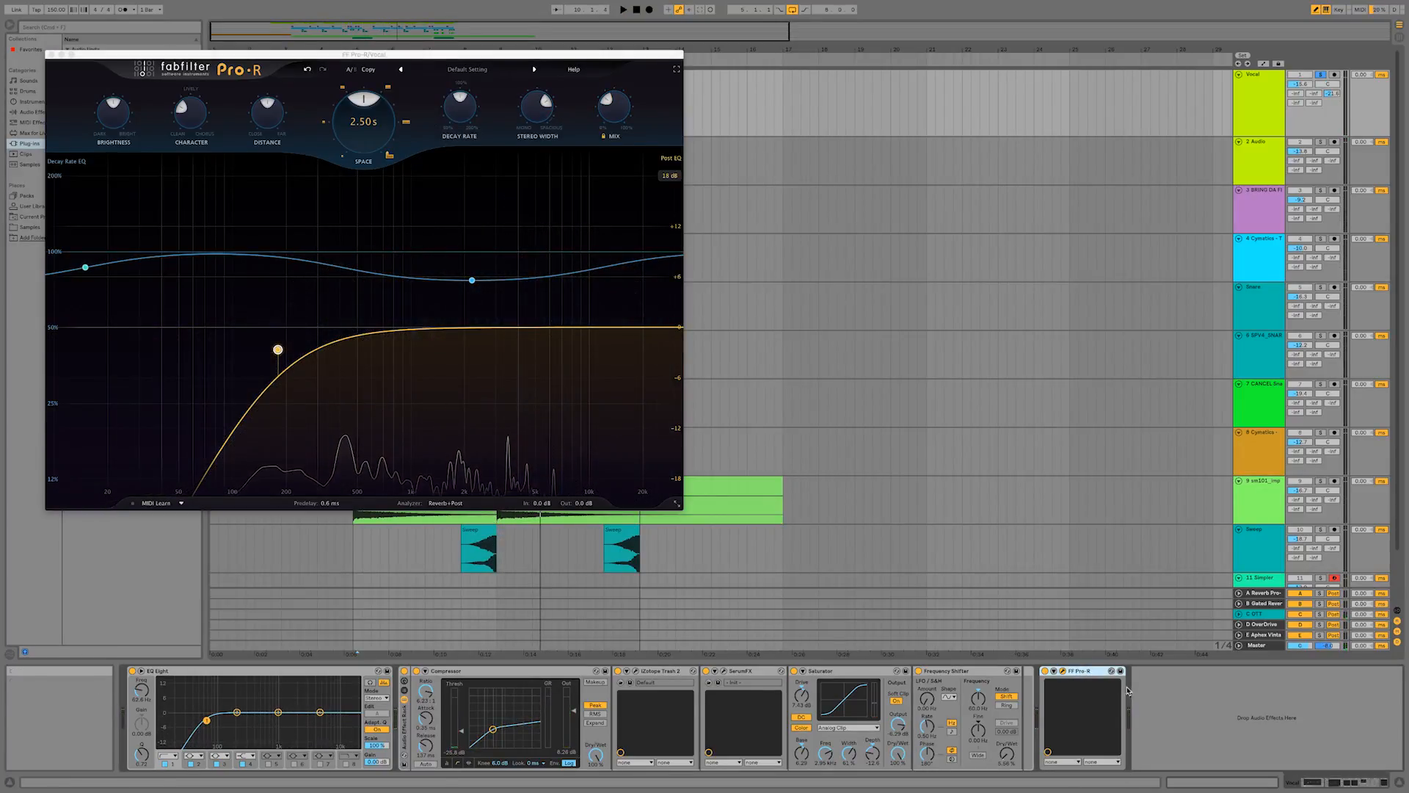
key("space")
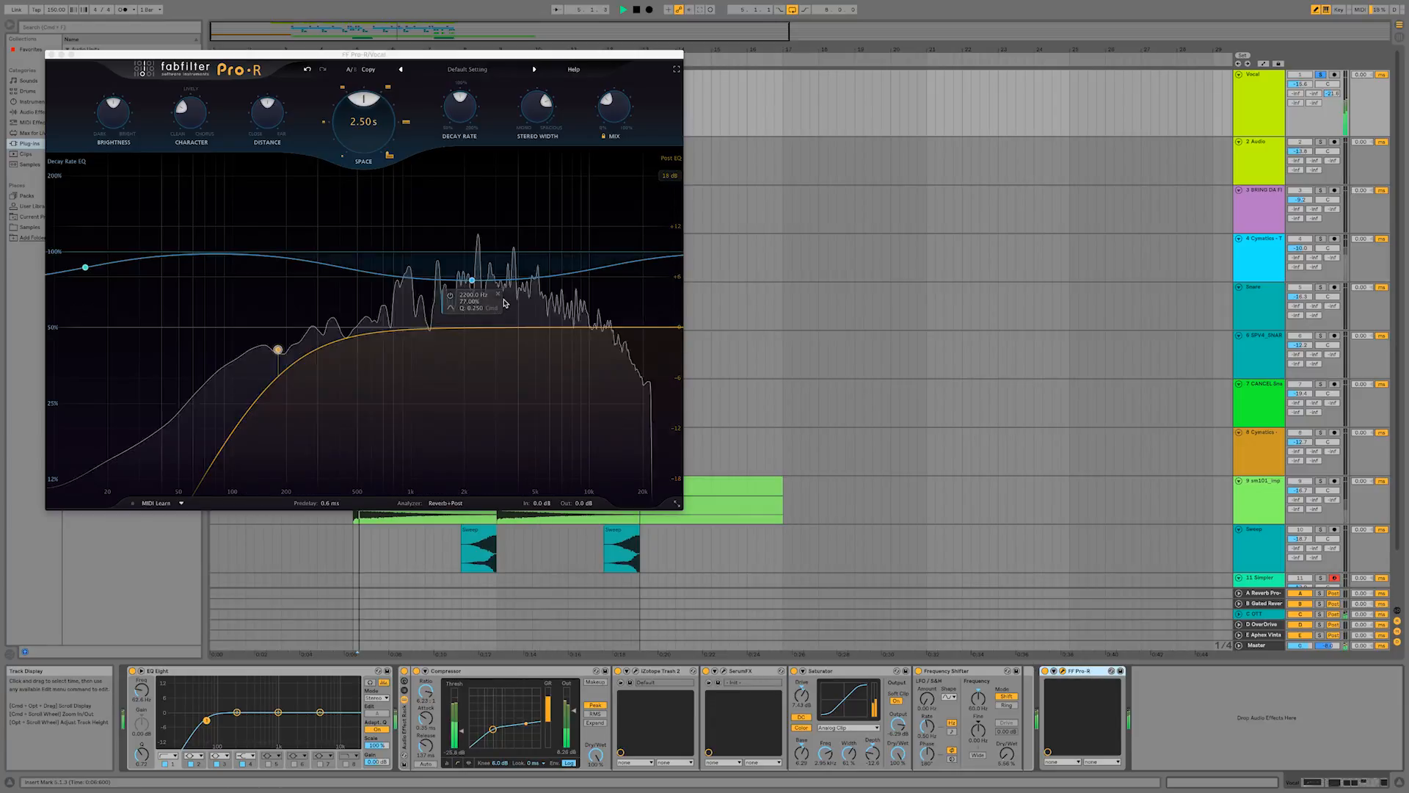
left_click_drag(349, 98, 349, 103)
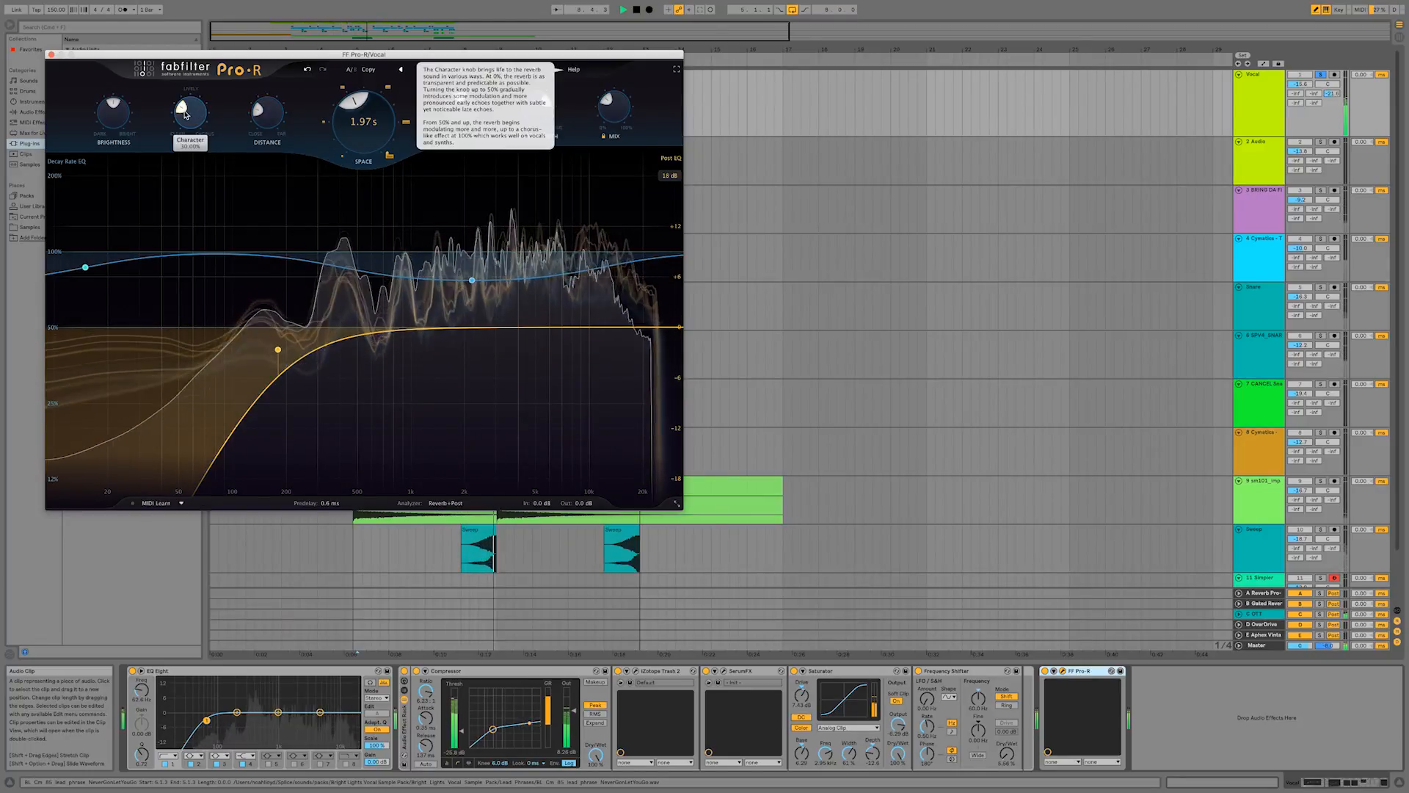
- Delete the Pro-R reverb from the Vocal track
left_click(51, 55)
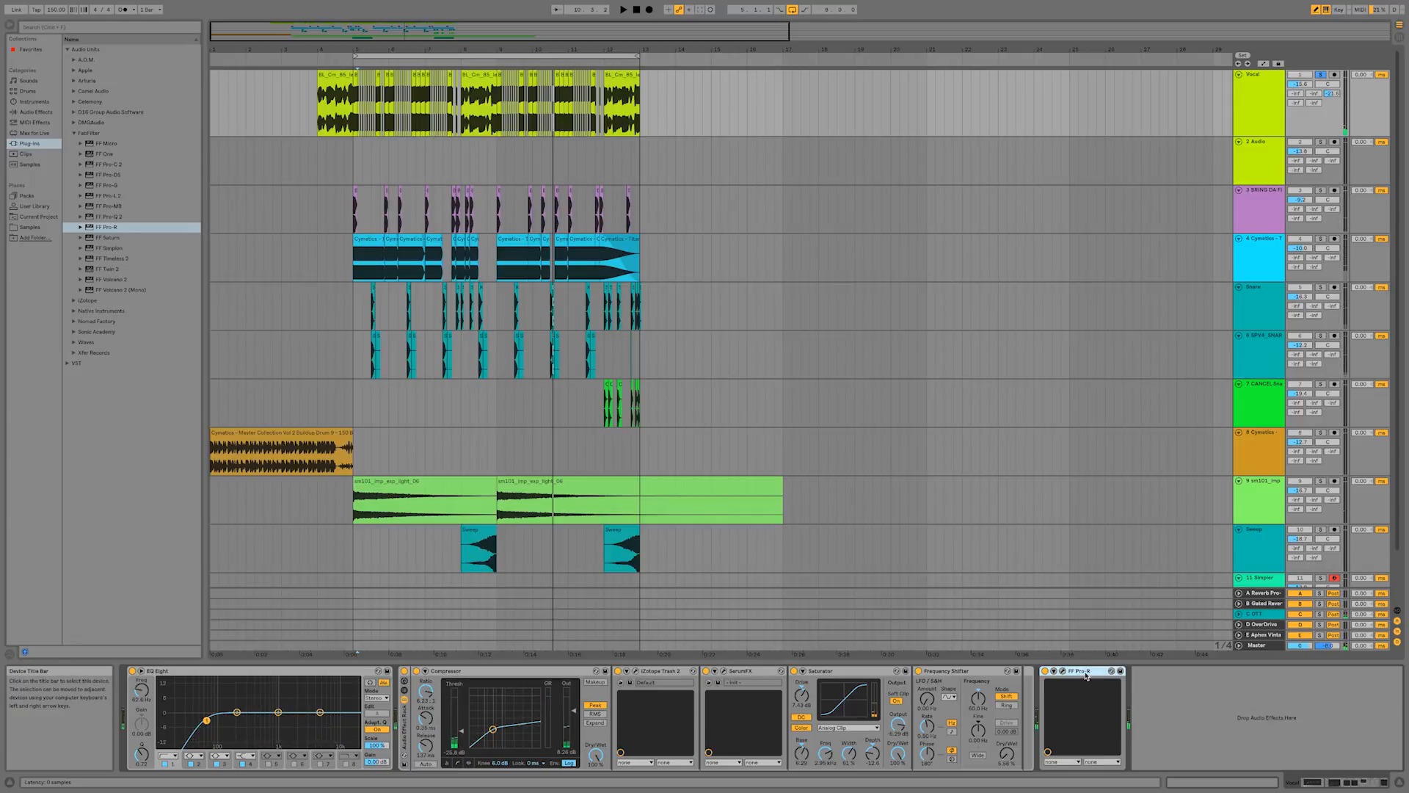
key("Delete")
- Open the Pro-R on the existing reverb return and raise the Vocal track's send to that return
left_click(1274, 593)
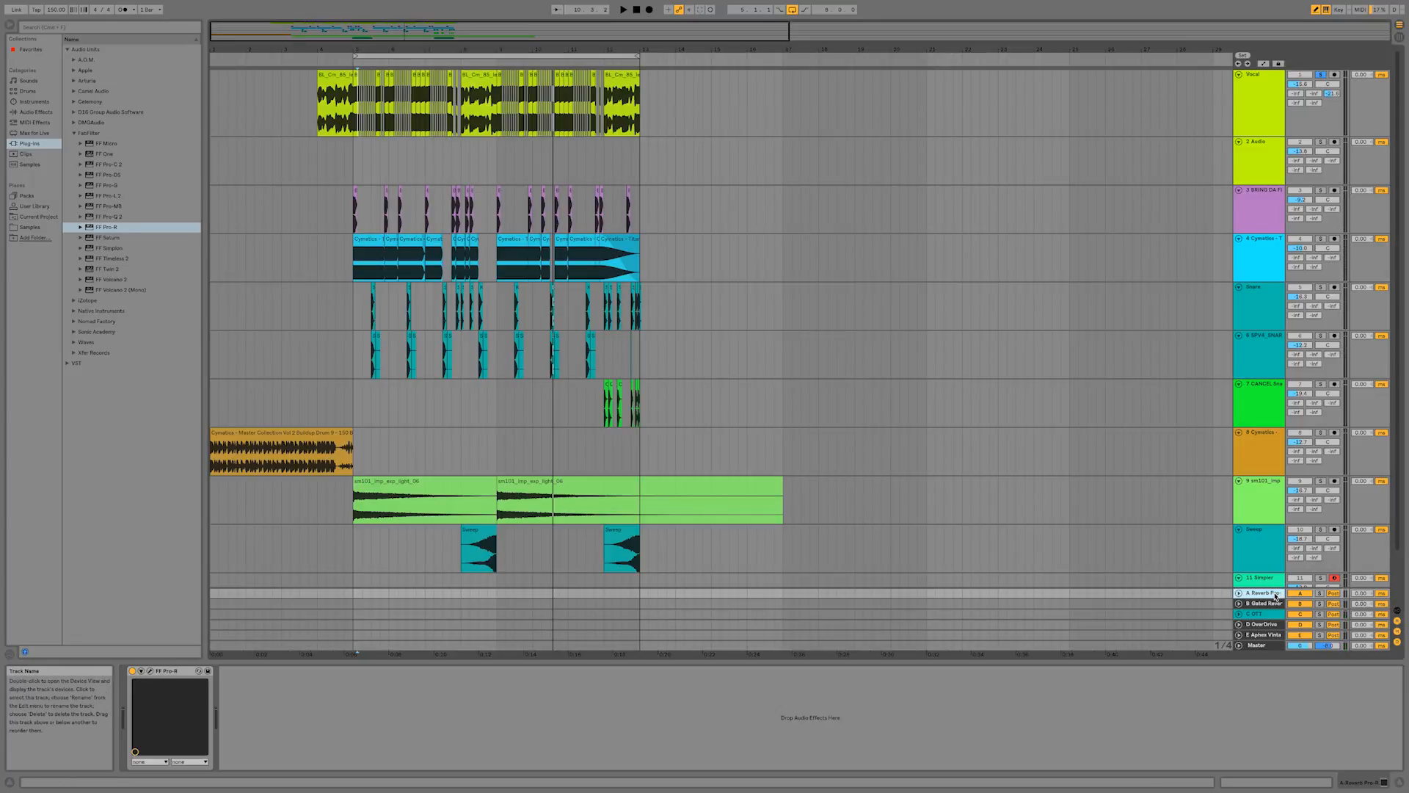
left_click(150, 671)
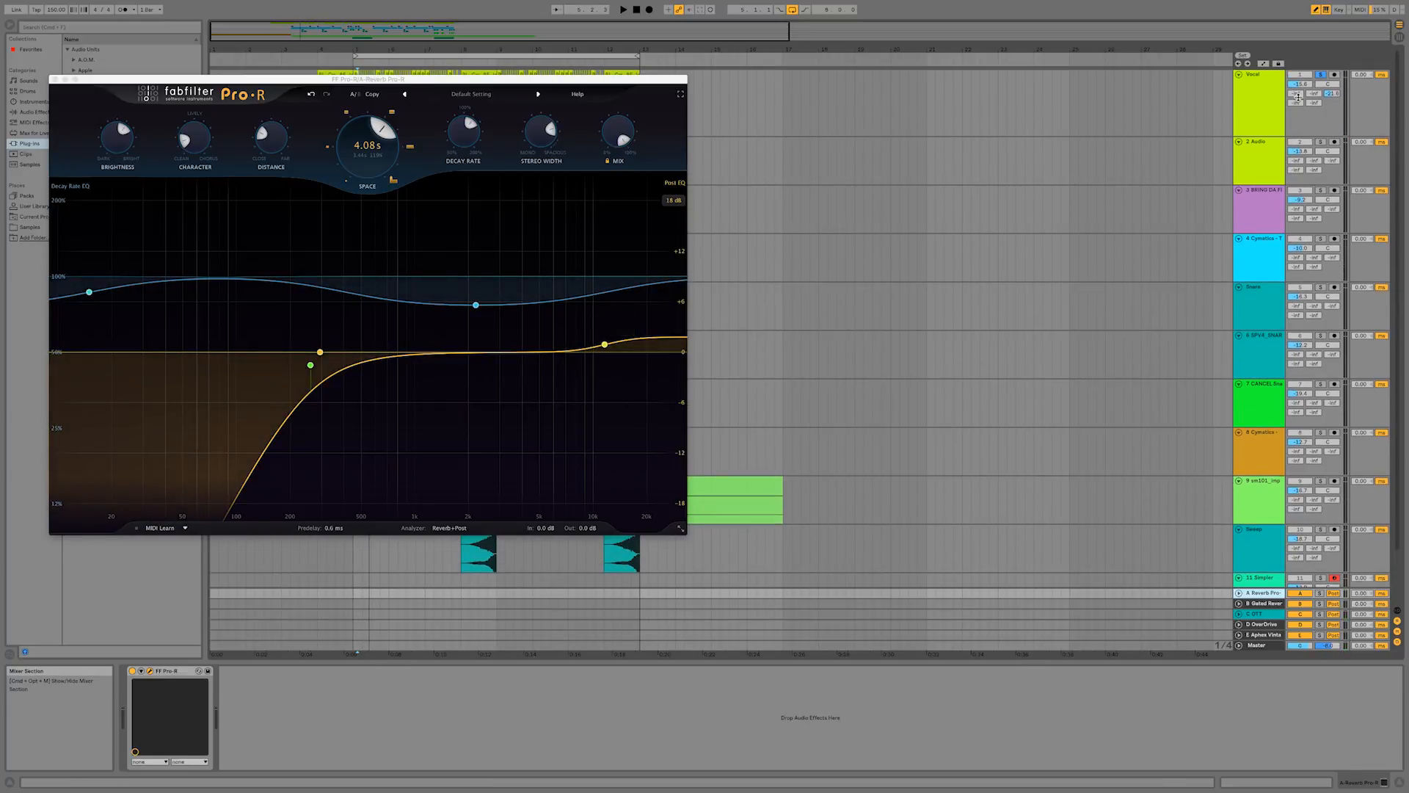
left_click_drag(1298, 96, 1298, 91)
key("space")
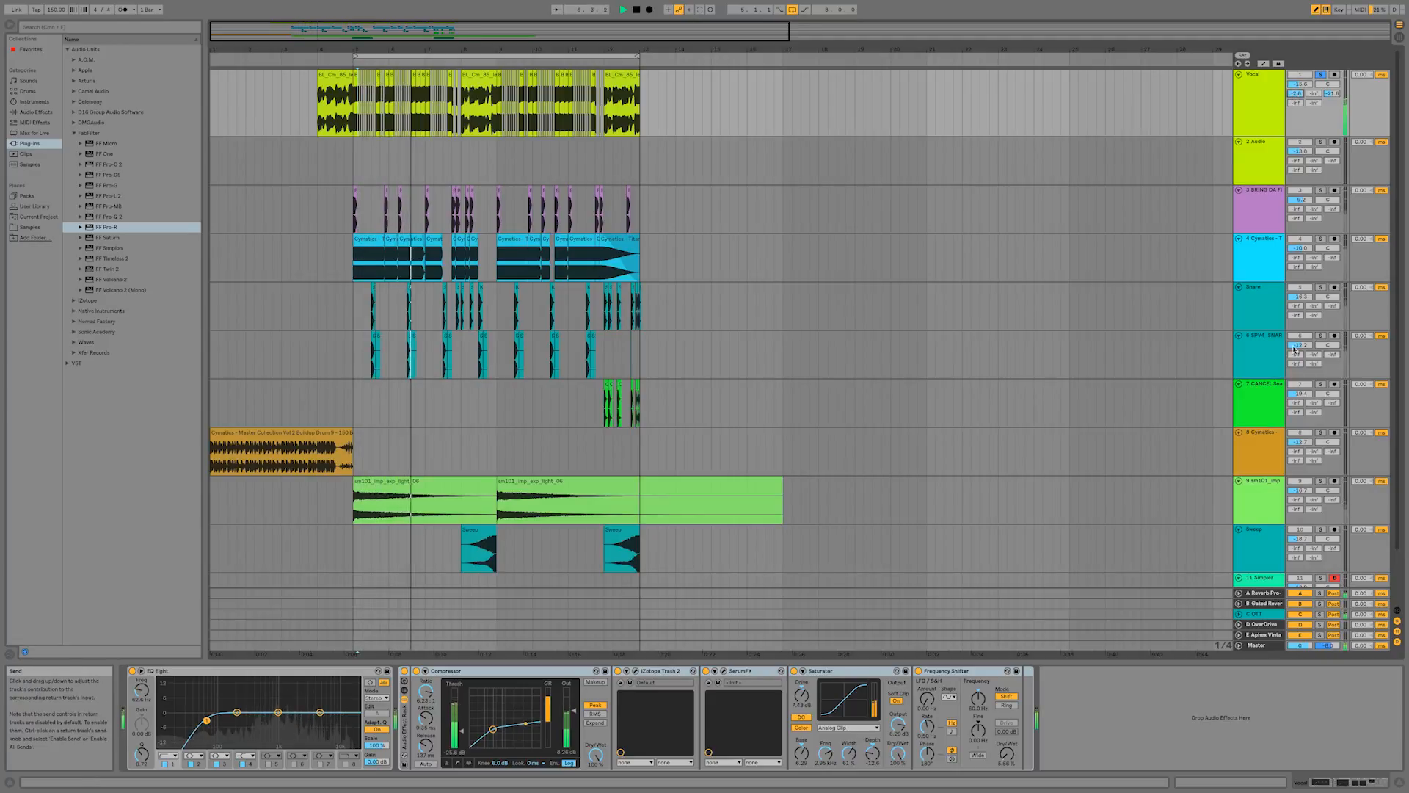
- Turn the reverb return's Pro-R Distance down and pull its Post EQ high shelf to about -8 dB
left_click(1261, 593)
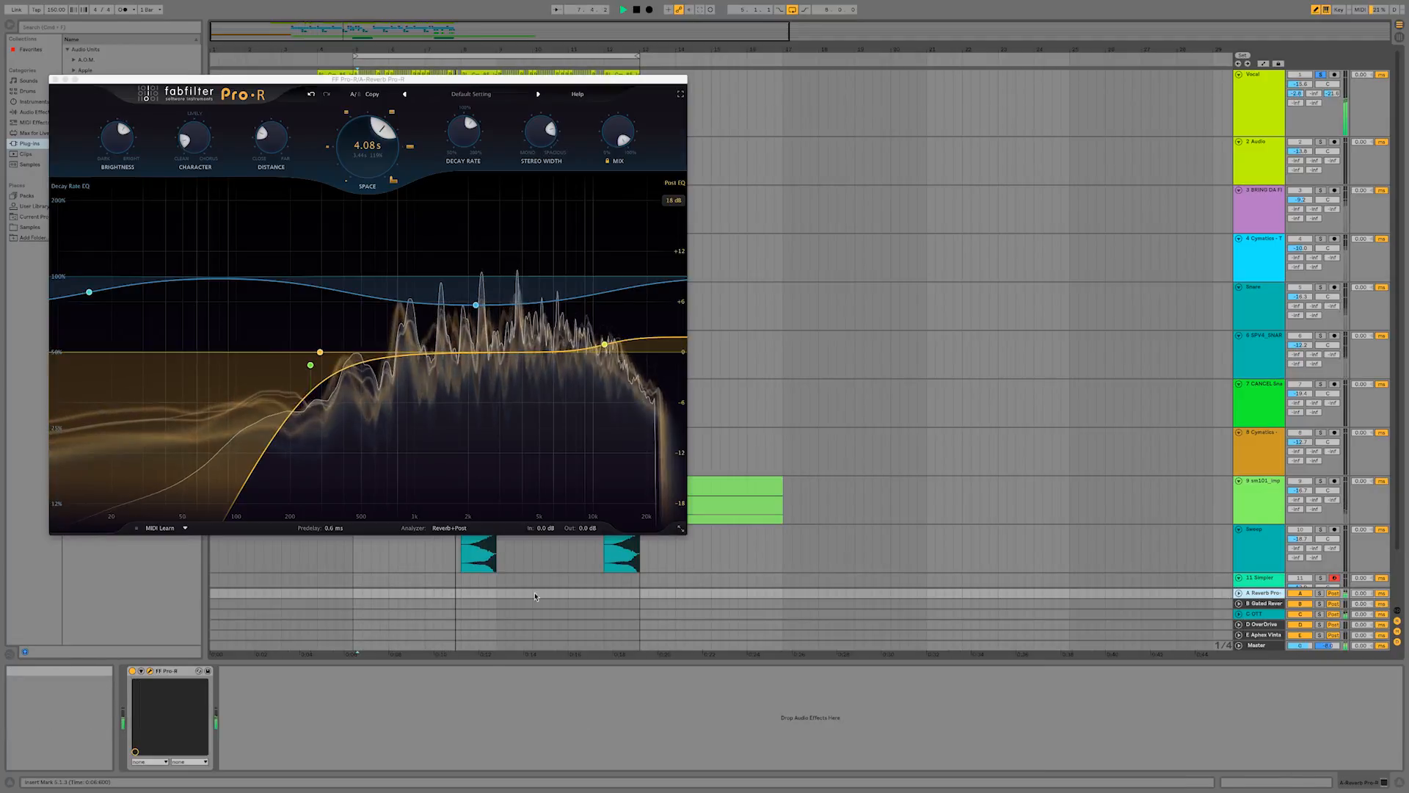
mouse_move(322, 354)
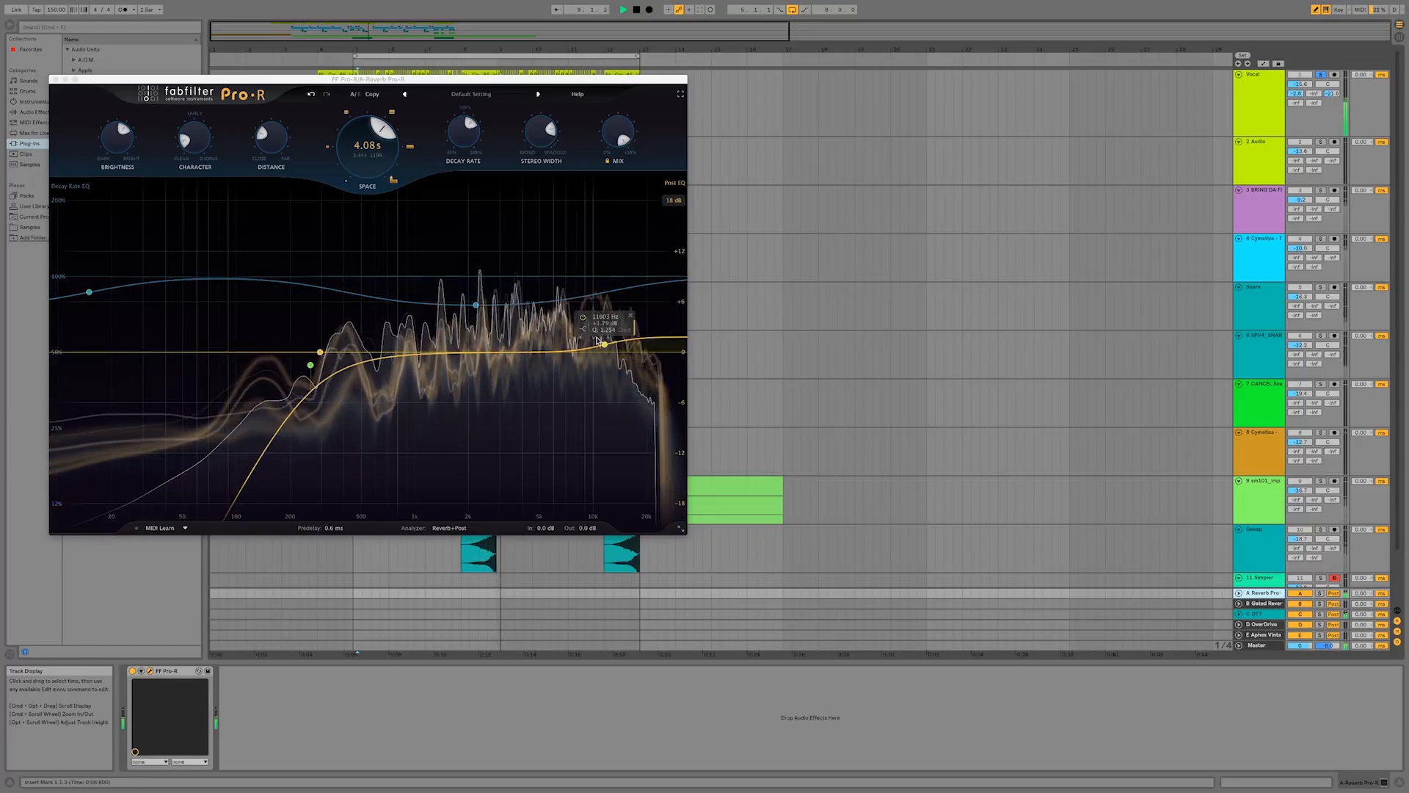
mouse_move(607, 351)
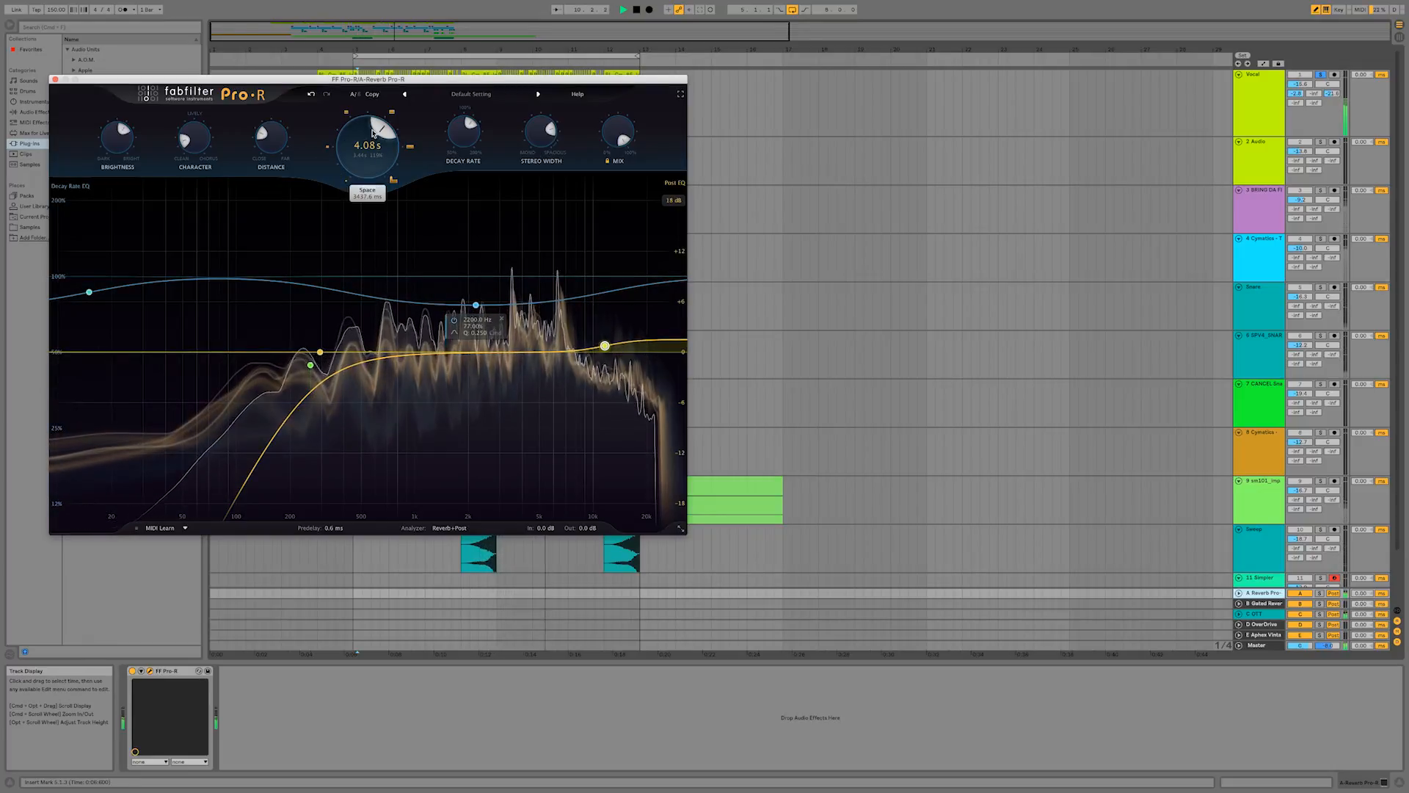
left_click_drag(263, 134, 264, 165)
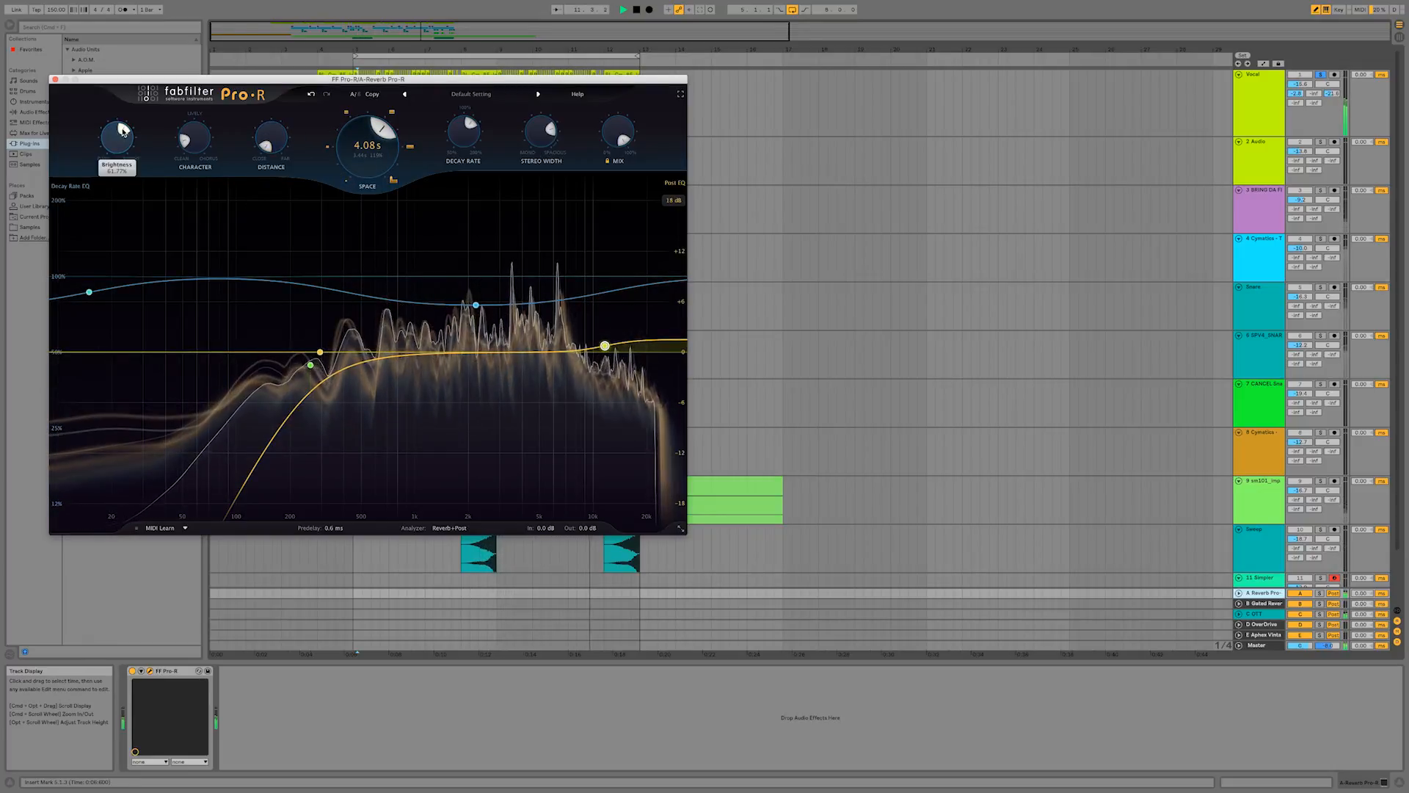
left_click_drag(604, 345, 601, 433)
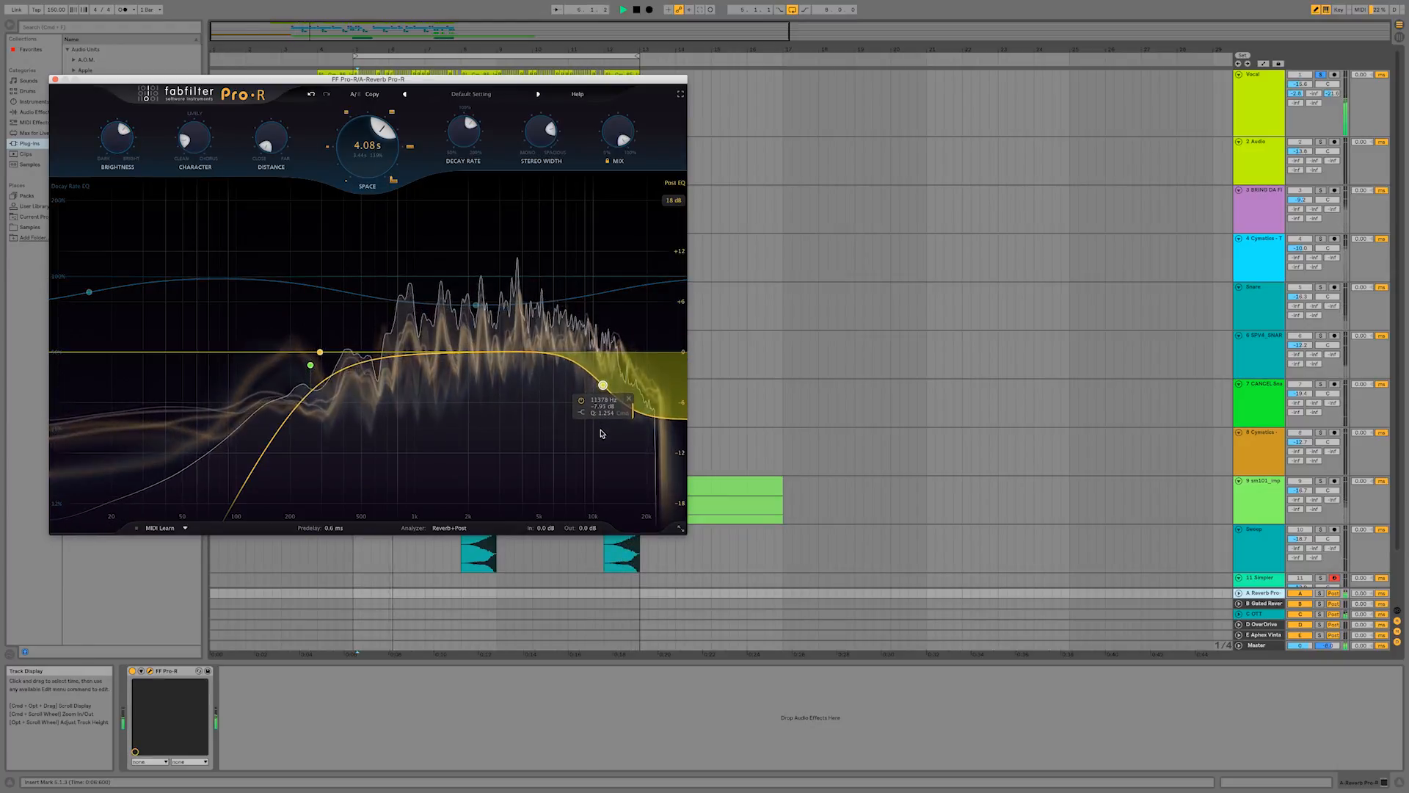
- Close the reverb return's Pro-R and compare the Vocal track with its effects rack bypassed and active
left_click(55, 80)
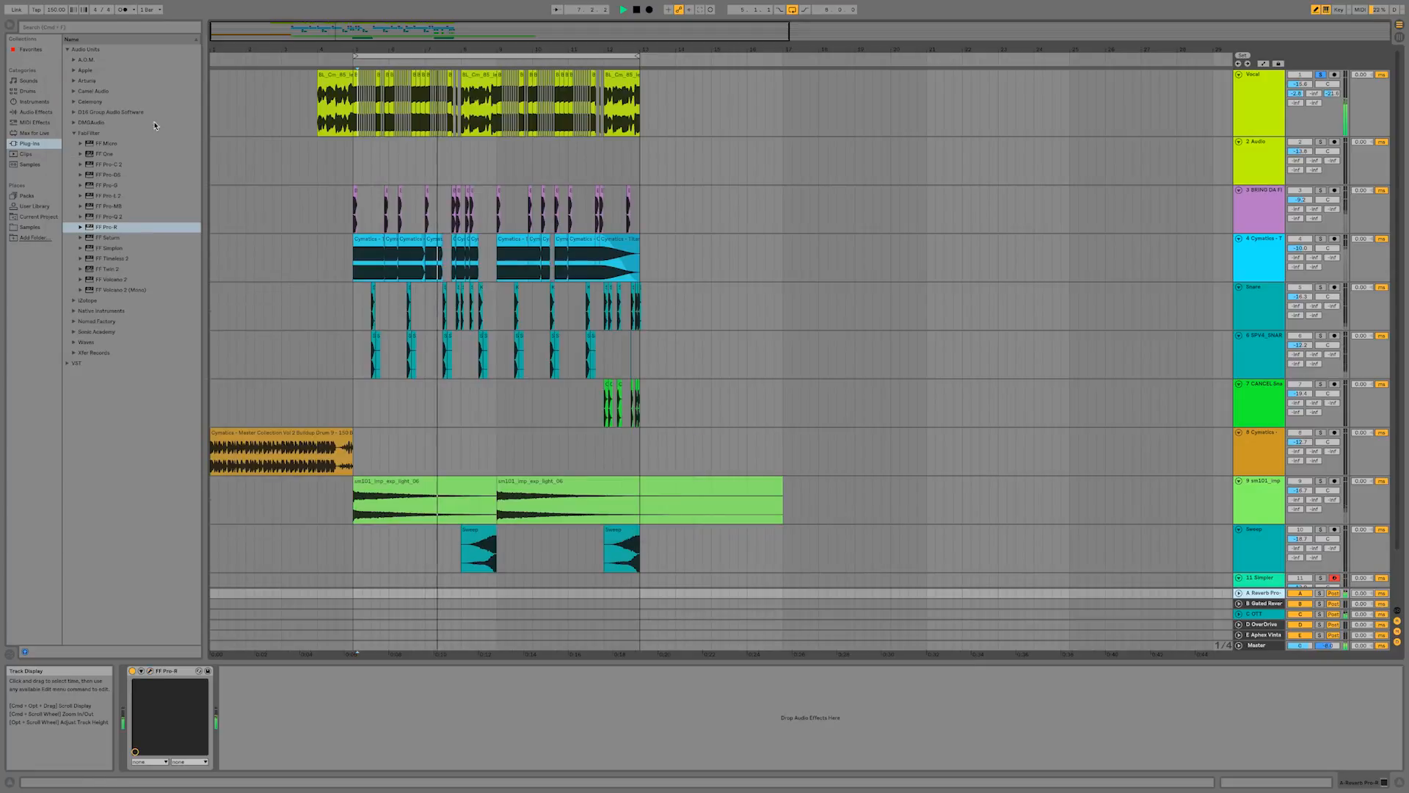
left_click(1265, 85)
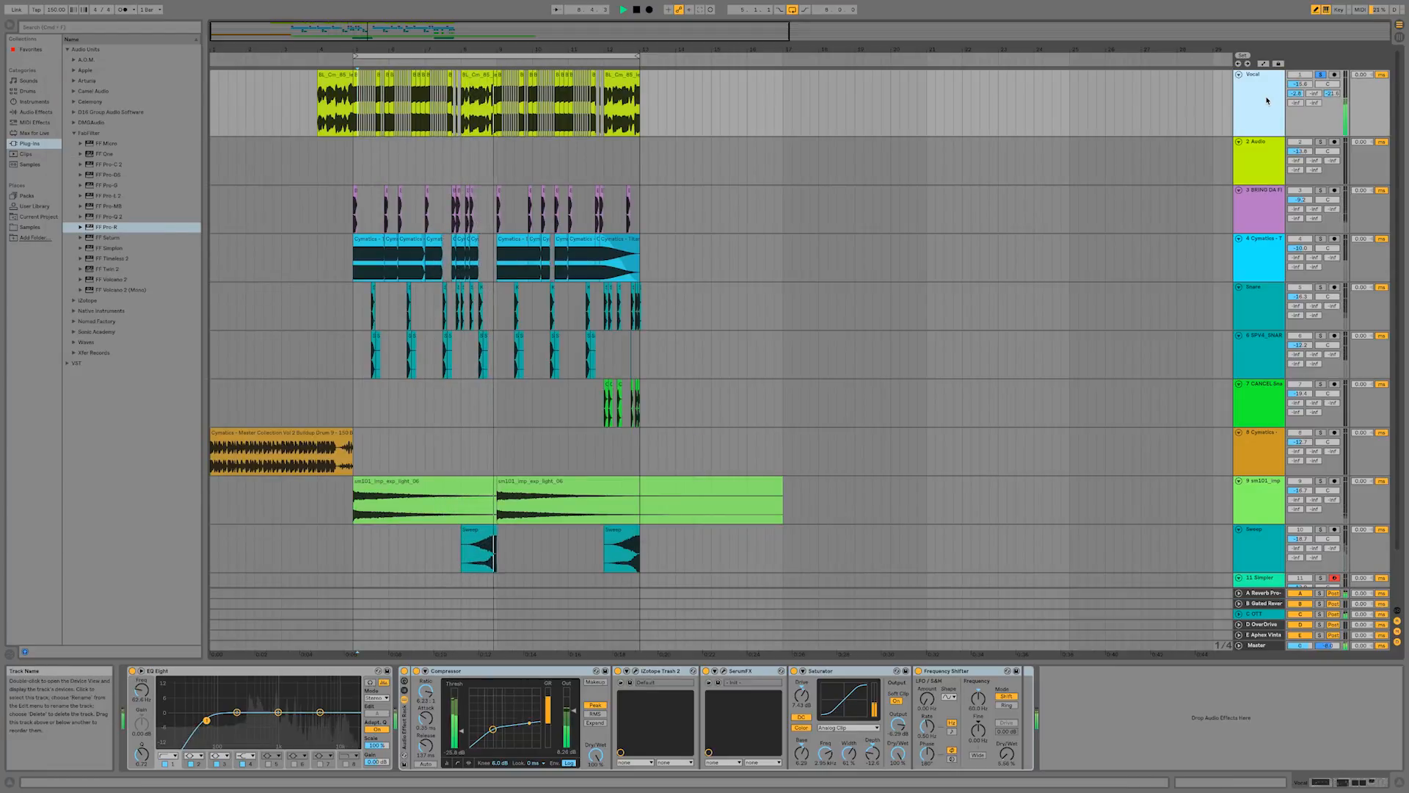
left_click(787, 672)
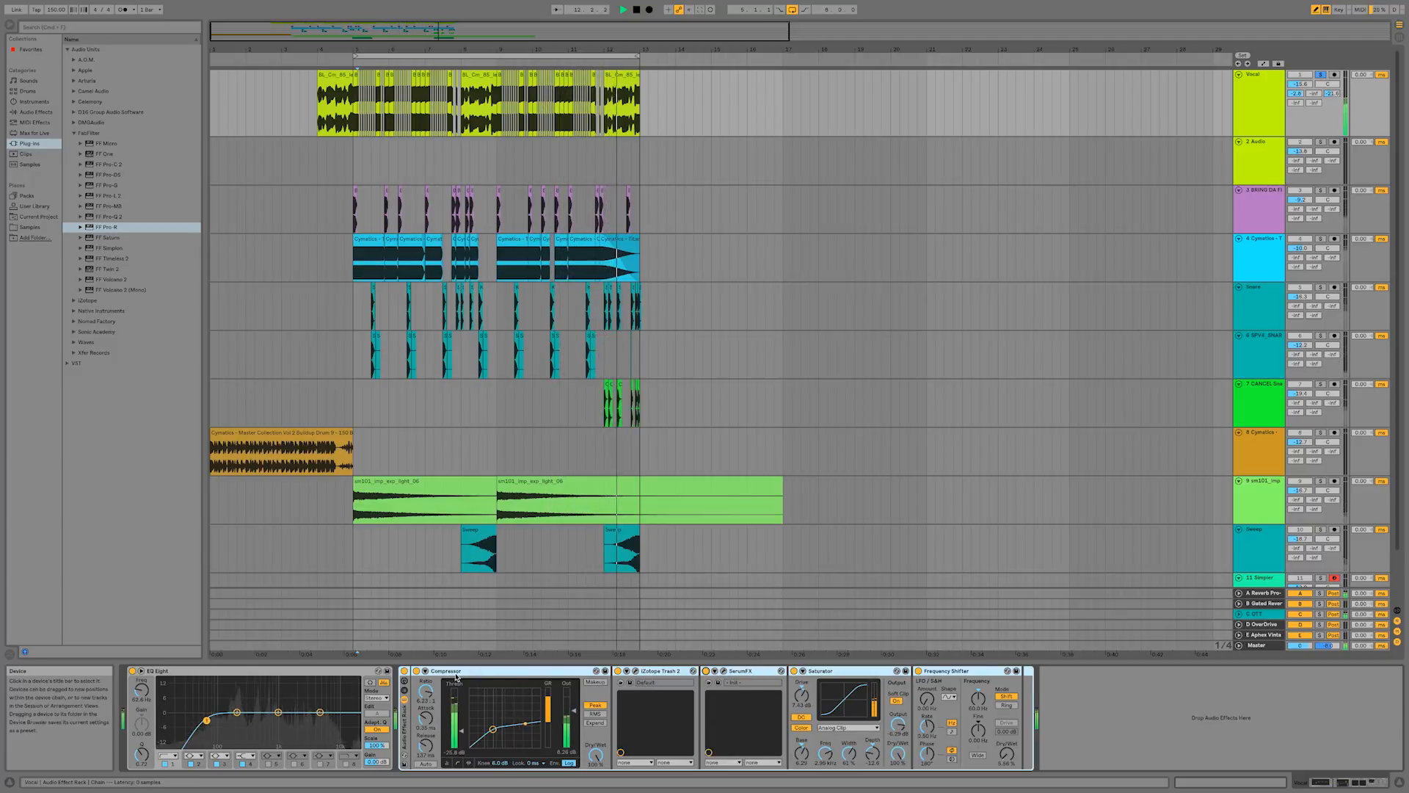
left_click(403, 672)
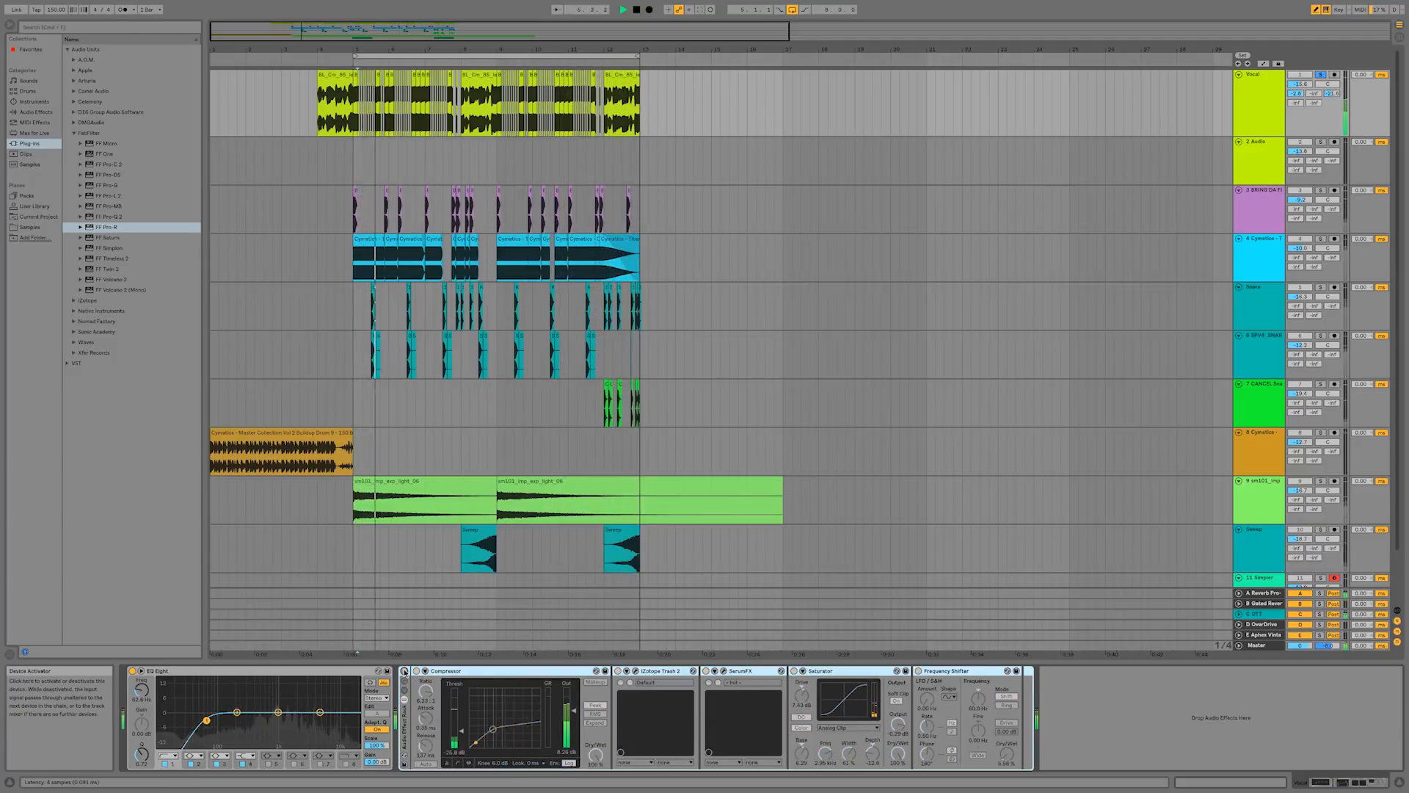
left_click(403, 671)
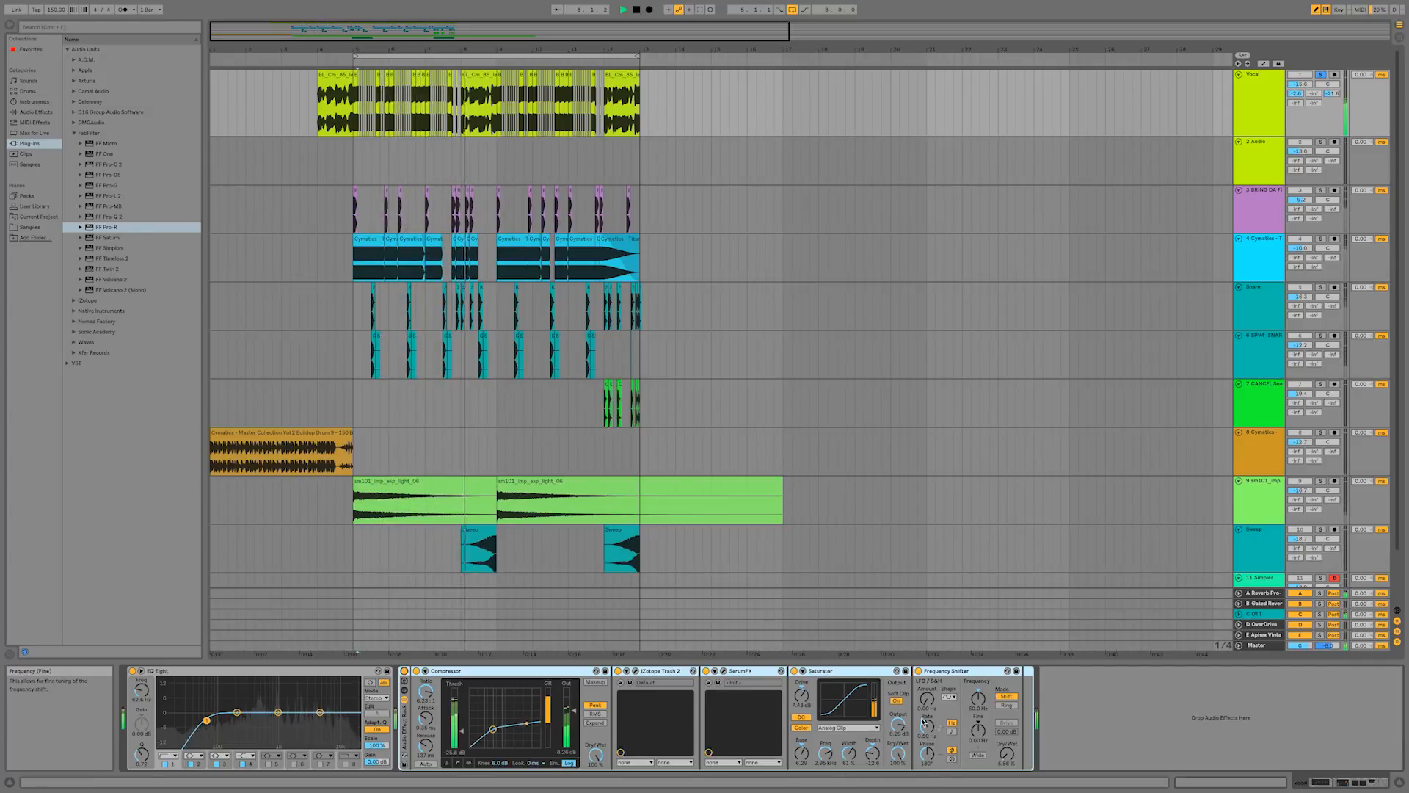
- Open SerumFX in the Vocal rack and review its delay, comb filter and multiband compressor threshold and gain settings
left_click(709, 681)
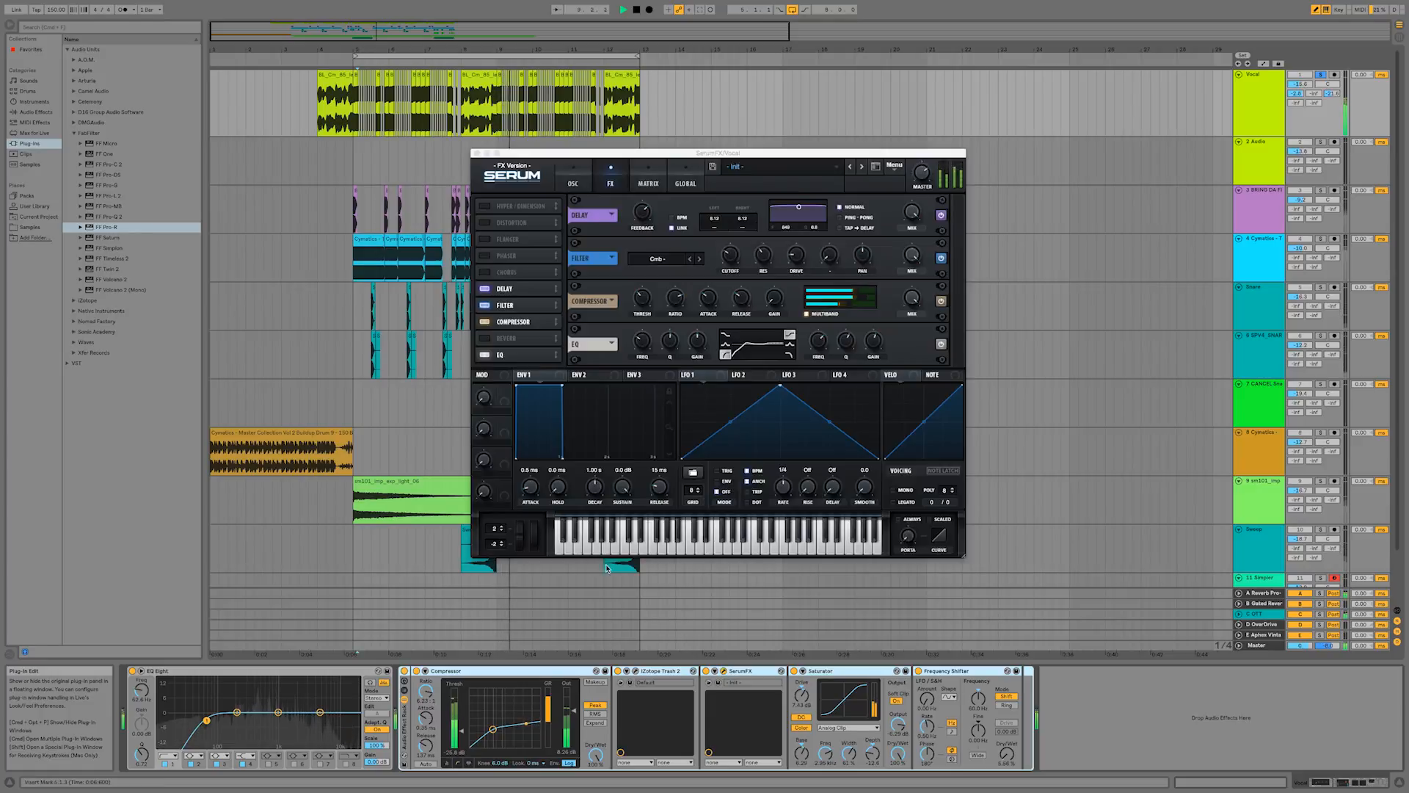
left_click(648, 219)
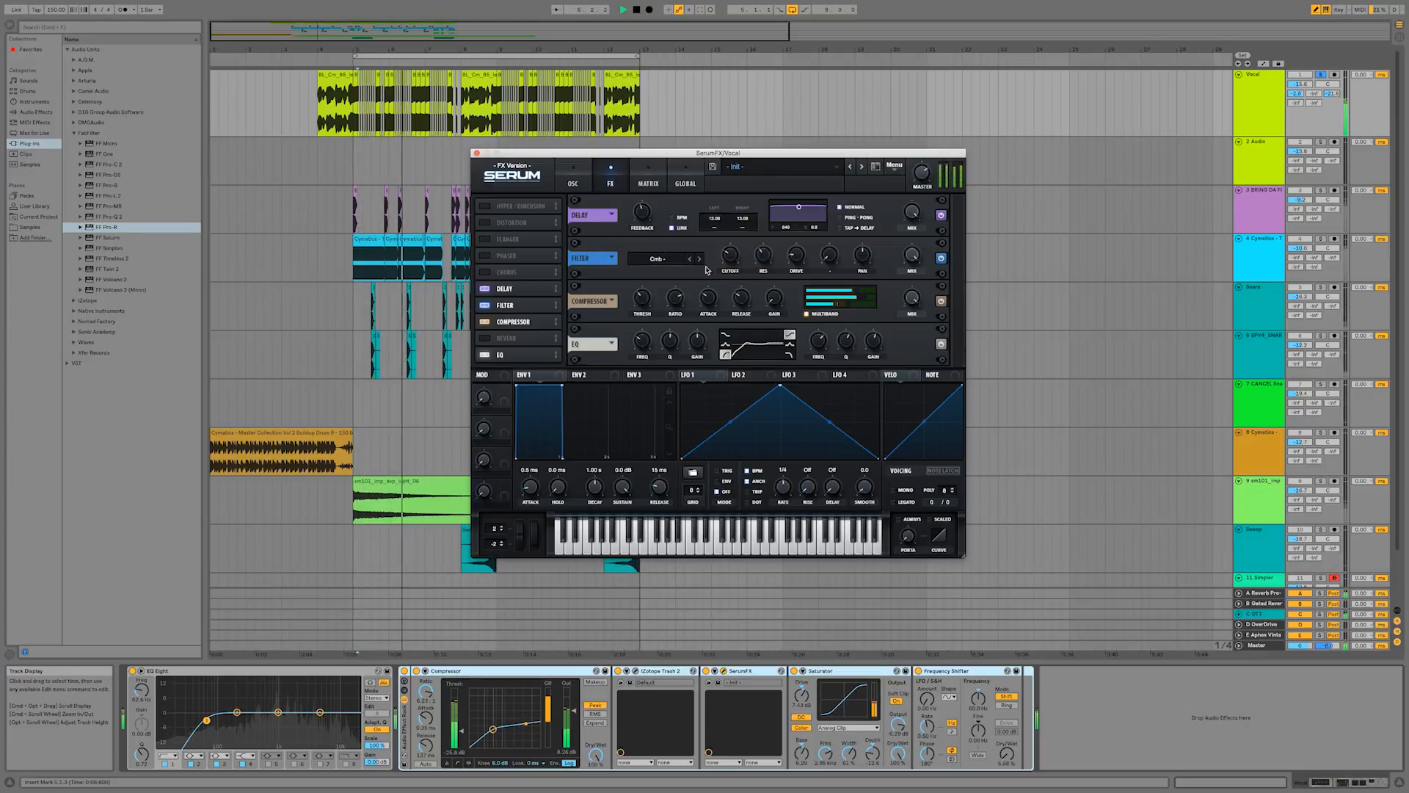
mouse_move(730, 257)
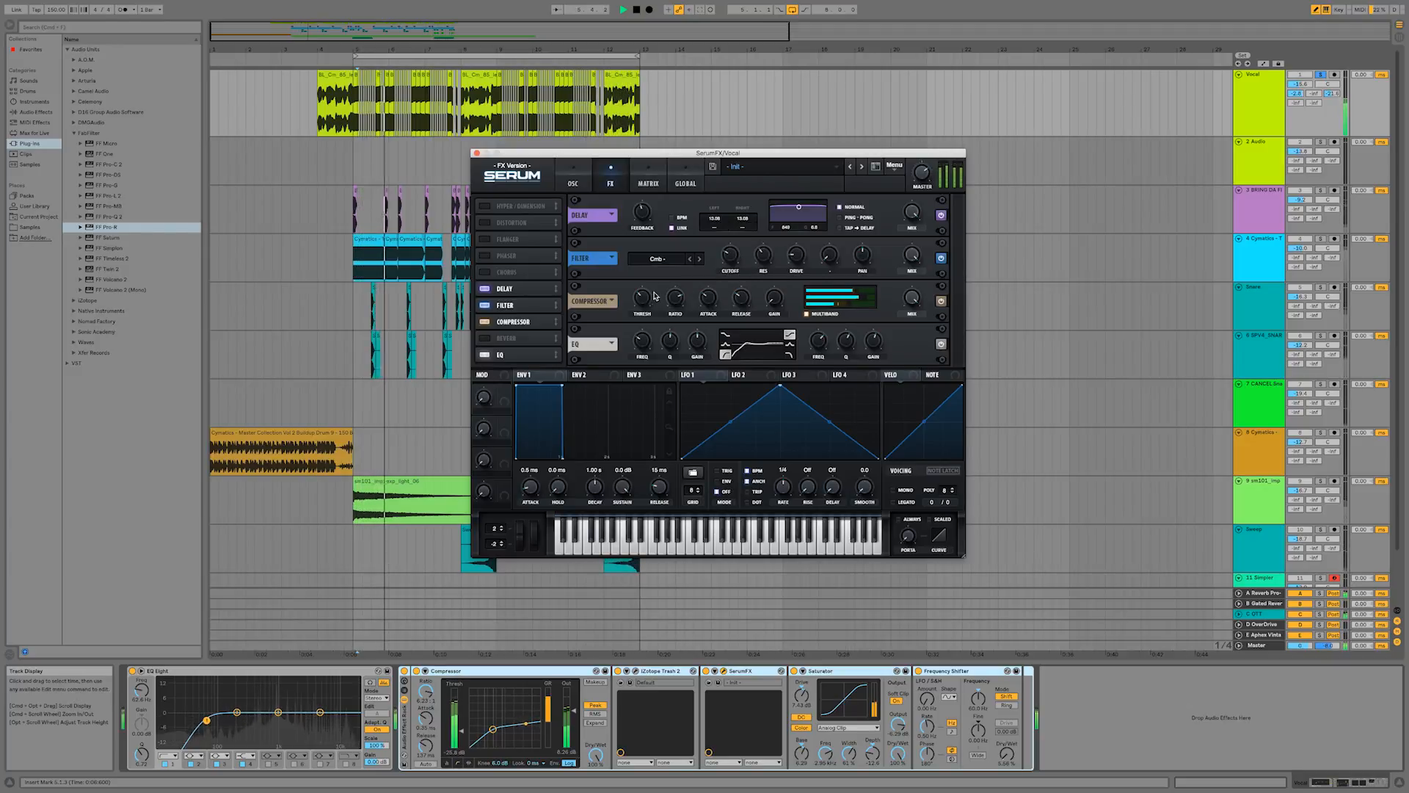
mouse_move(648, 297)
left_click_drag(648, 298, 648, 294)
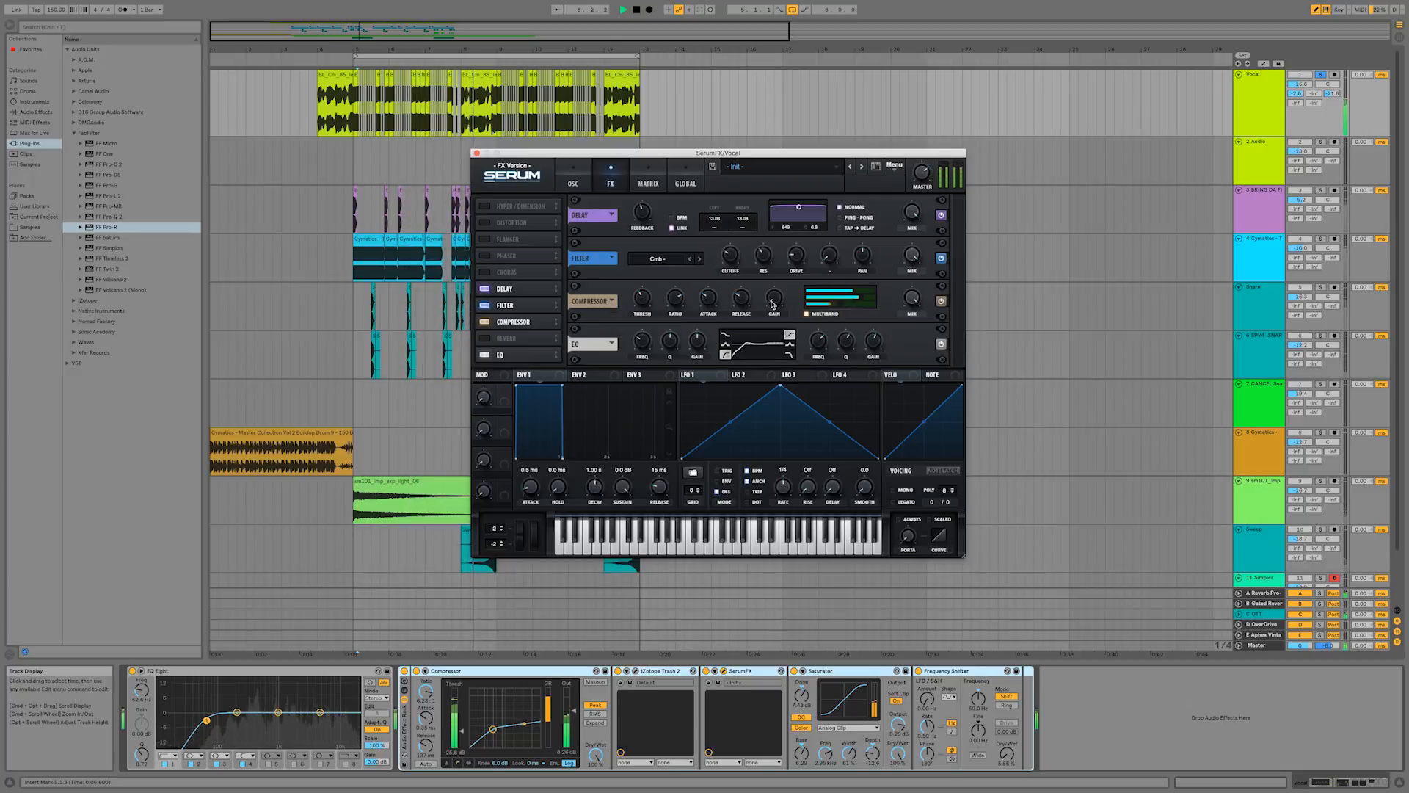
mouse_move(773, 300)
left_click_drag(774, 300, 774, 300)
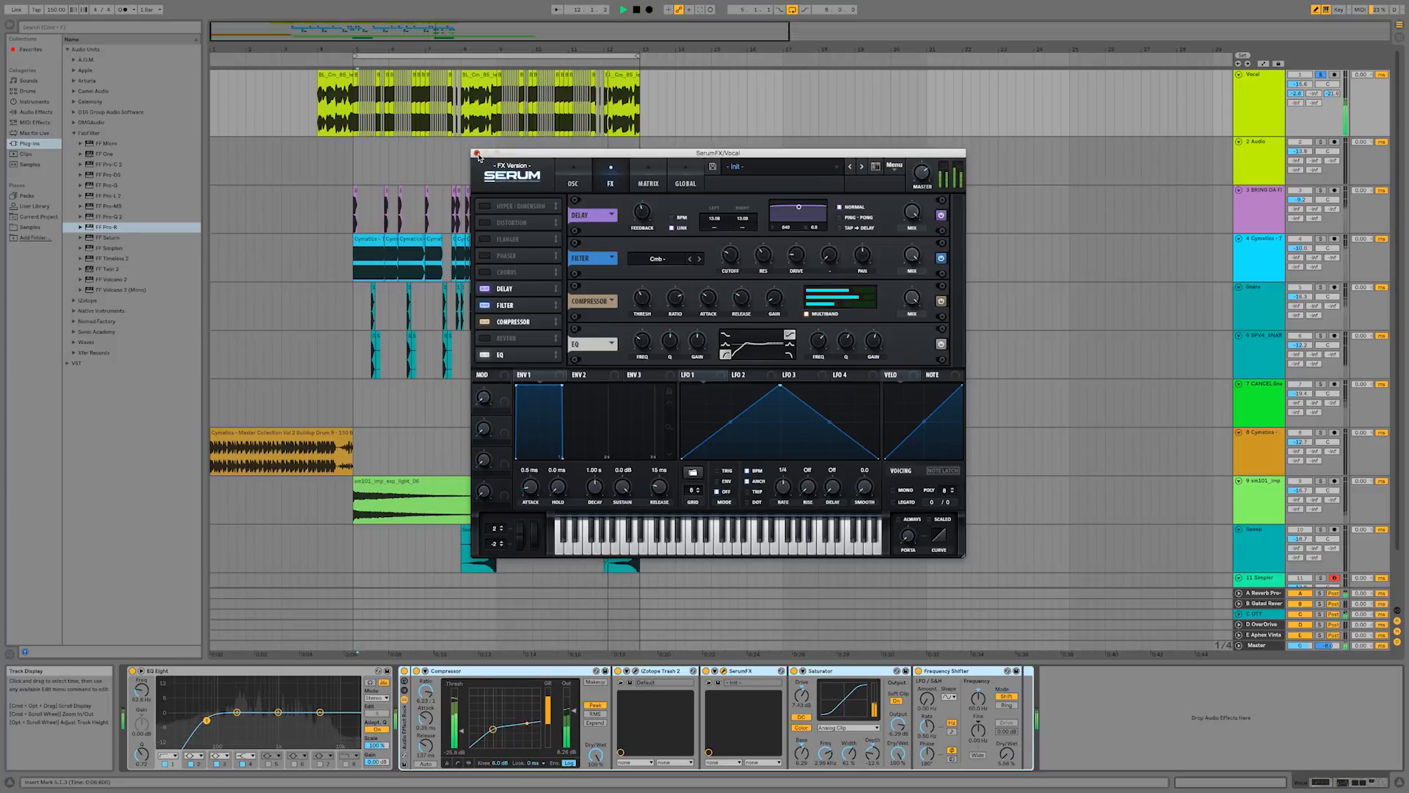
left_click(478, 155)
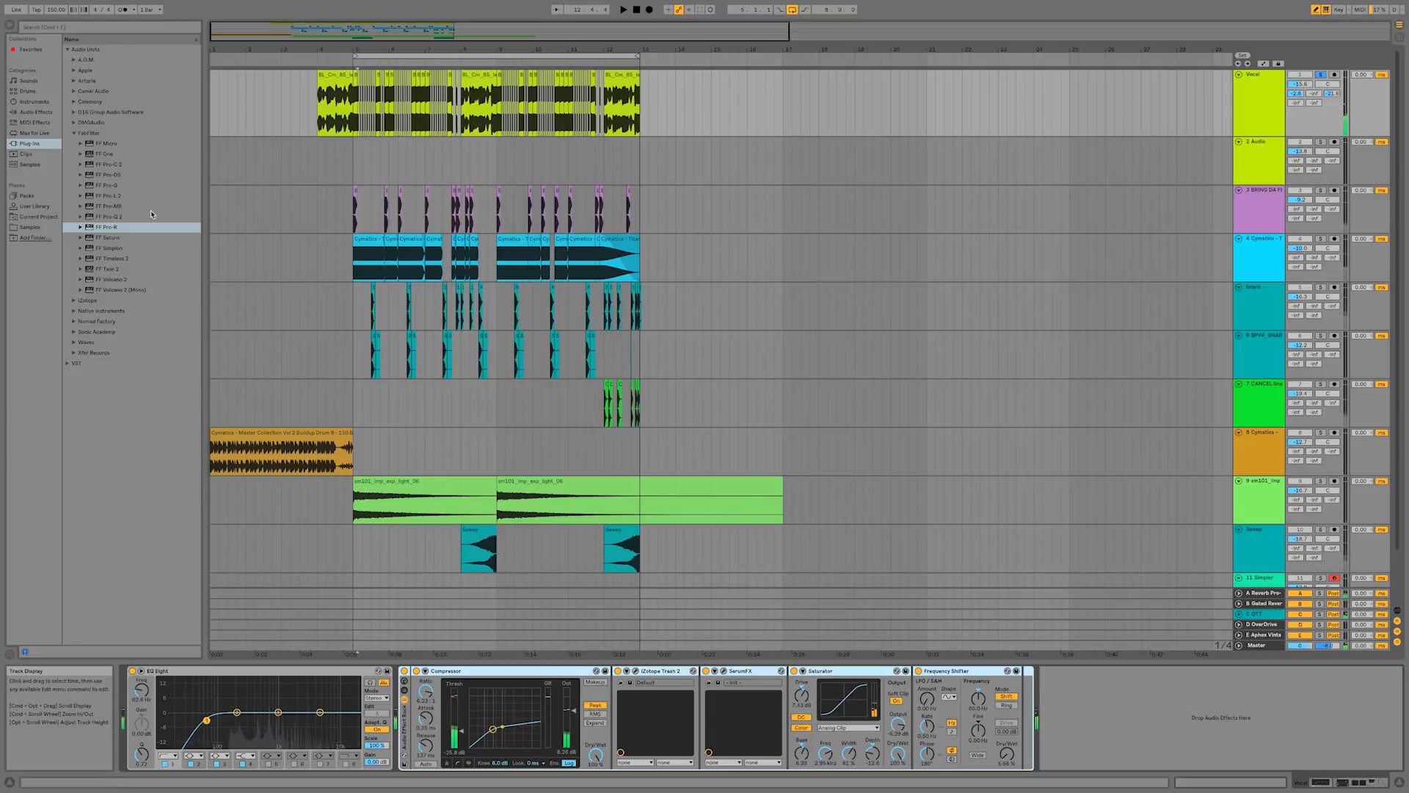
- Add Drum Buss to the Vocal track and place it inside the effects rack after the Frequency Shifter
left_click(33, 112)
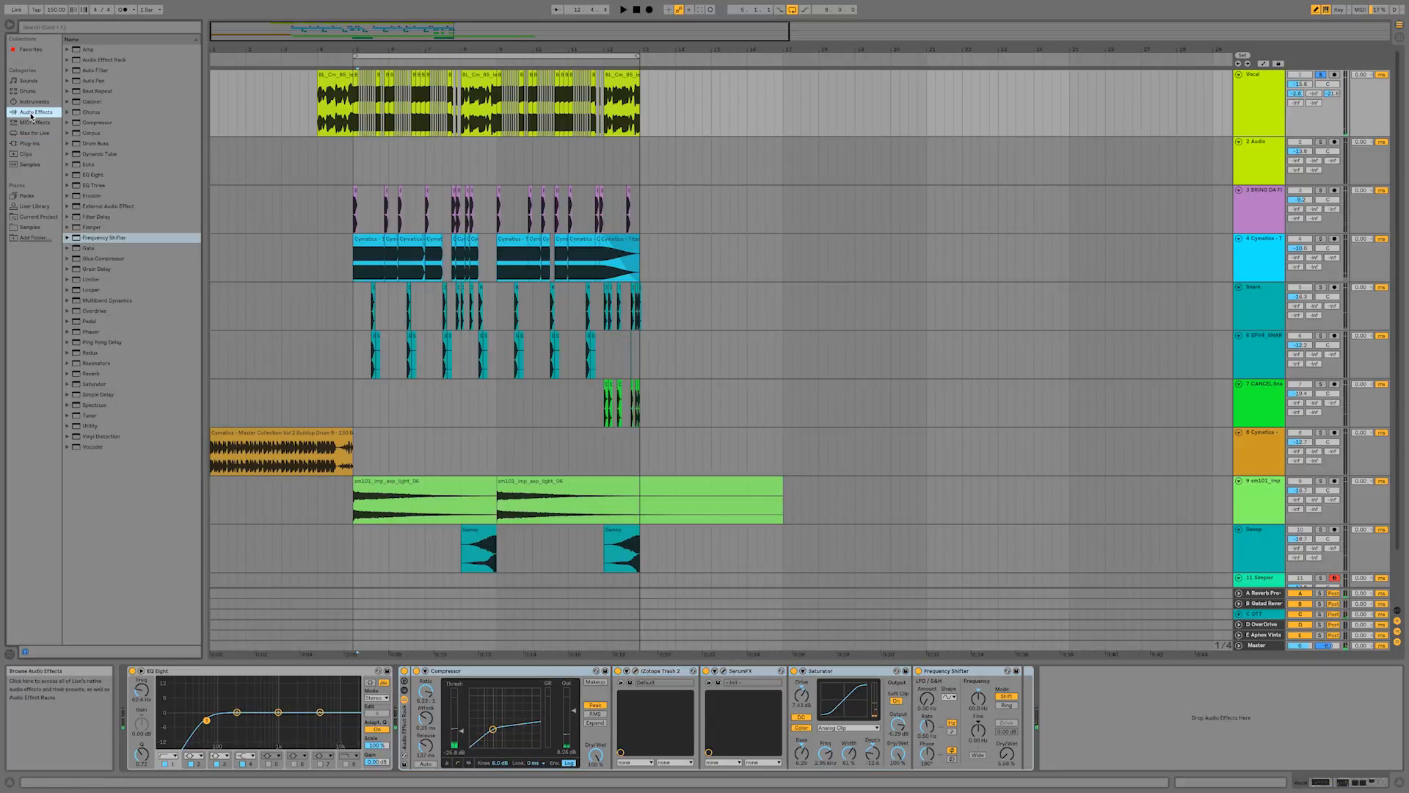
double_click(101, 145)
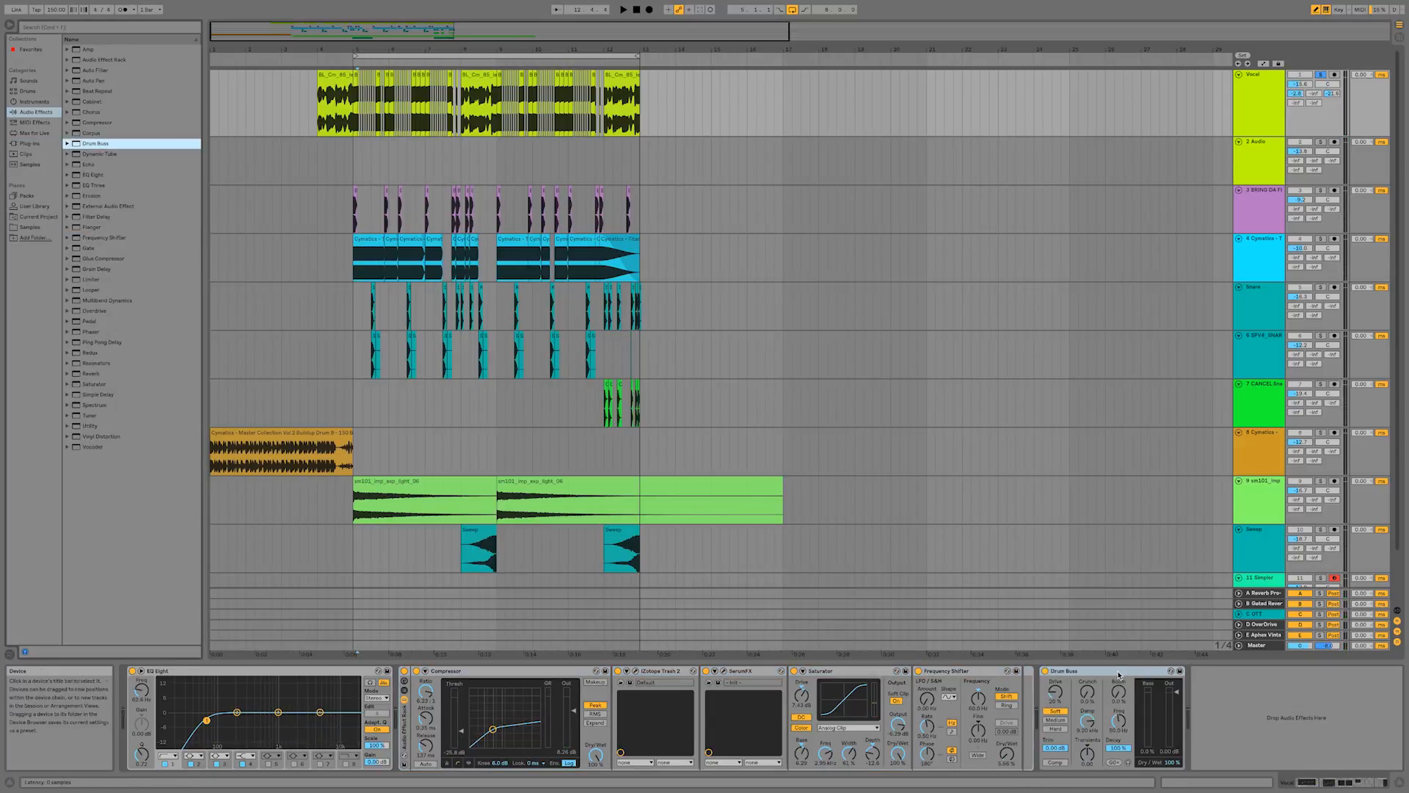
left_click(1109, 673)
left_click_drag(1032, 687, 1024, 689)
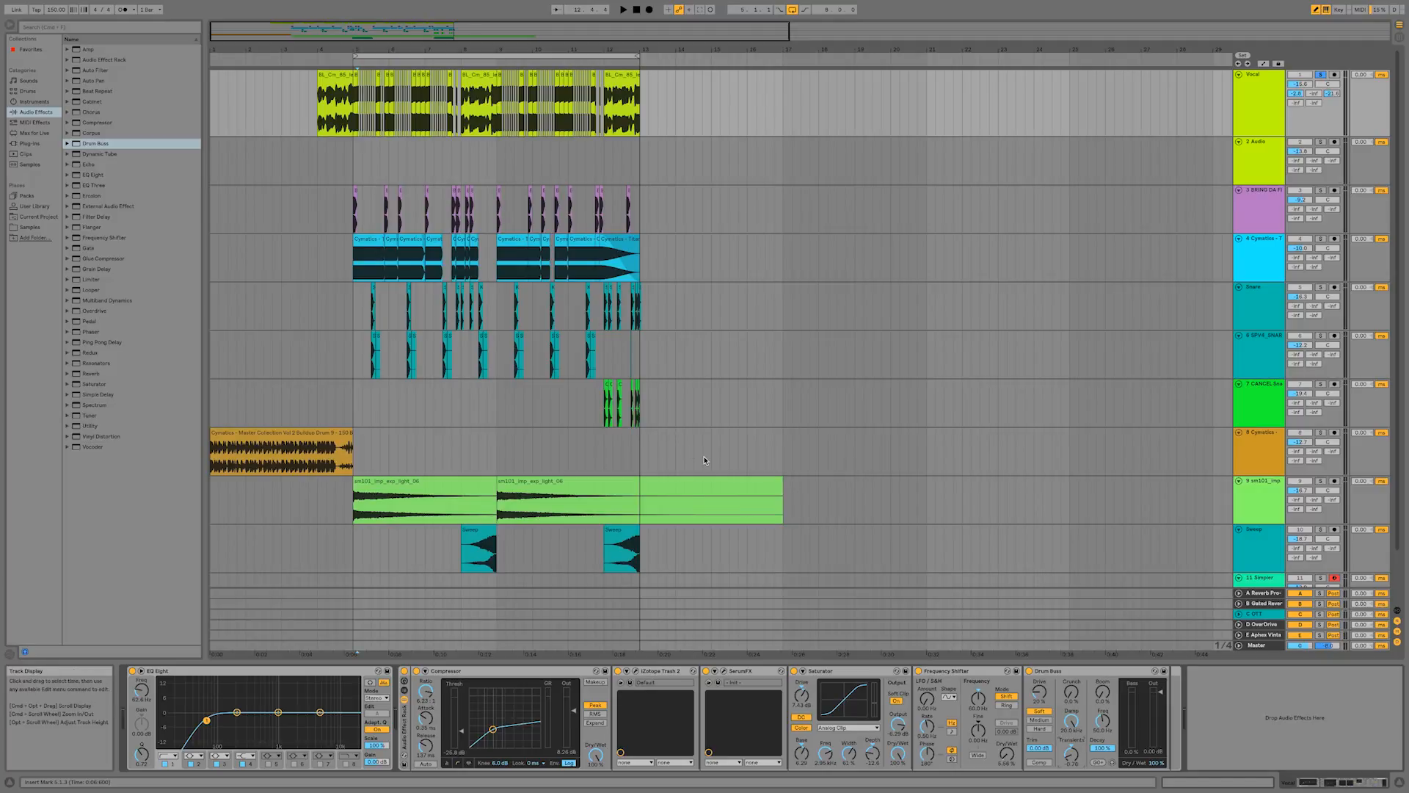
- Listen to the soloed Vocal with Drum Buss, playing from its first clip and again from bar 7.4
left_click(359, 107)
left_click(330, 118)
key("space")
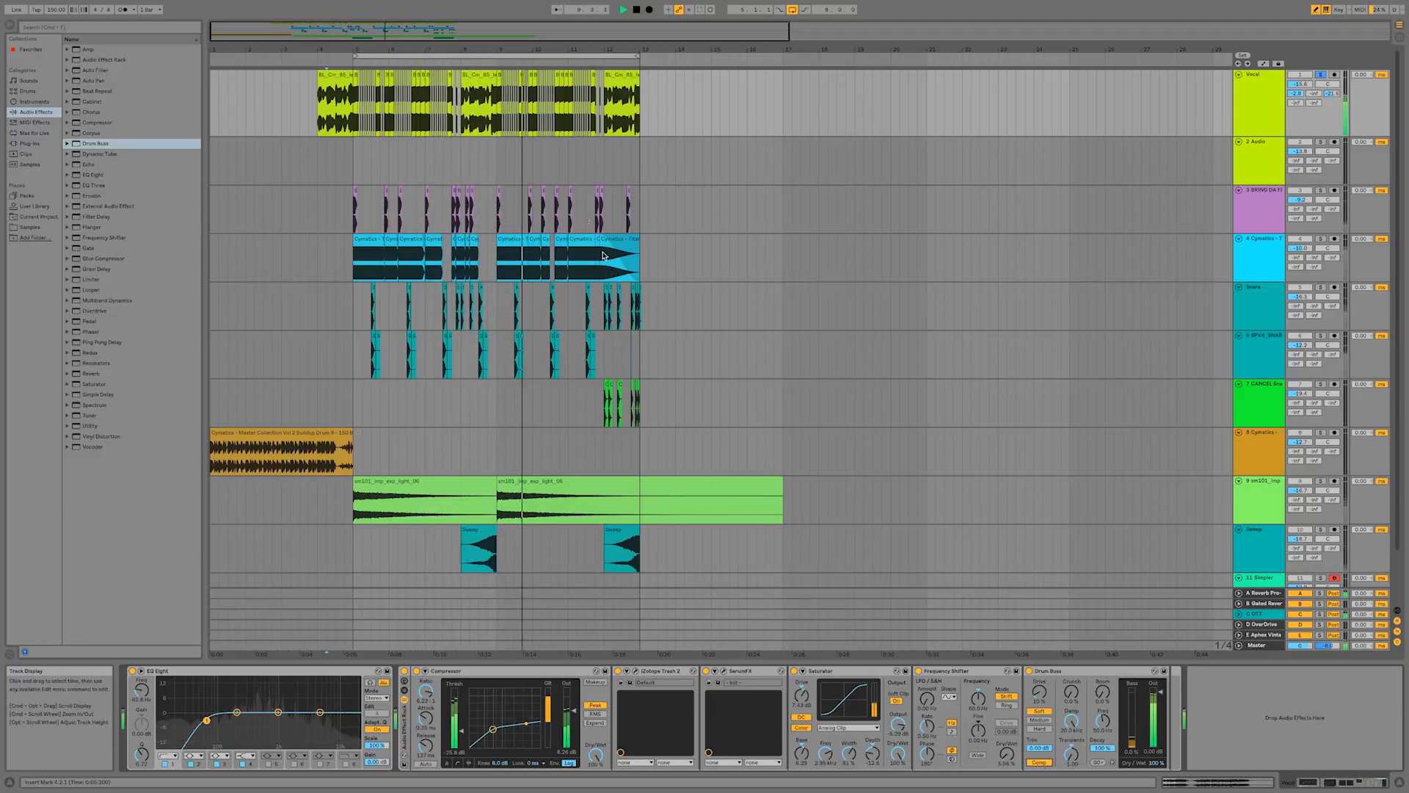
key("space")
left_click(452, 114)
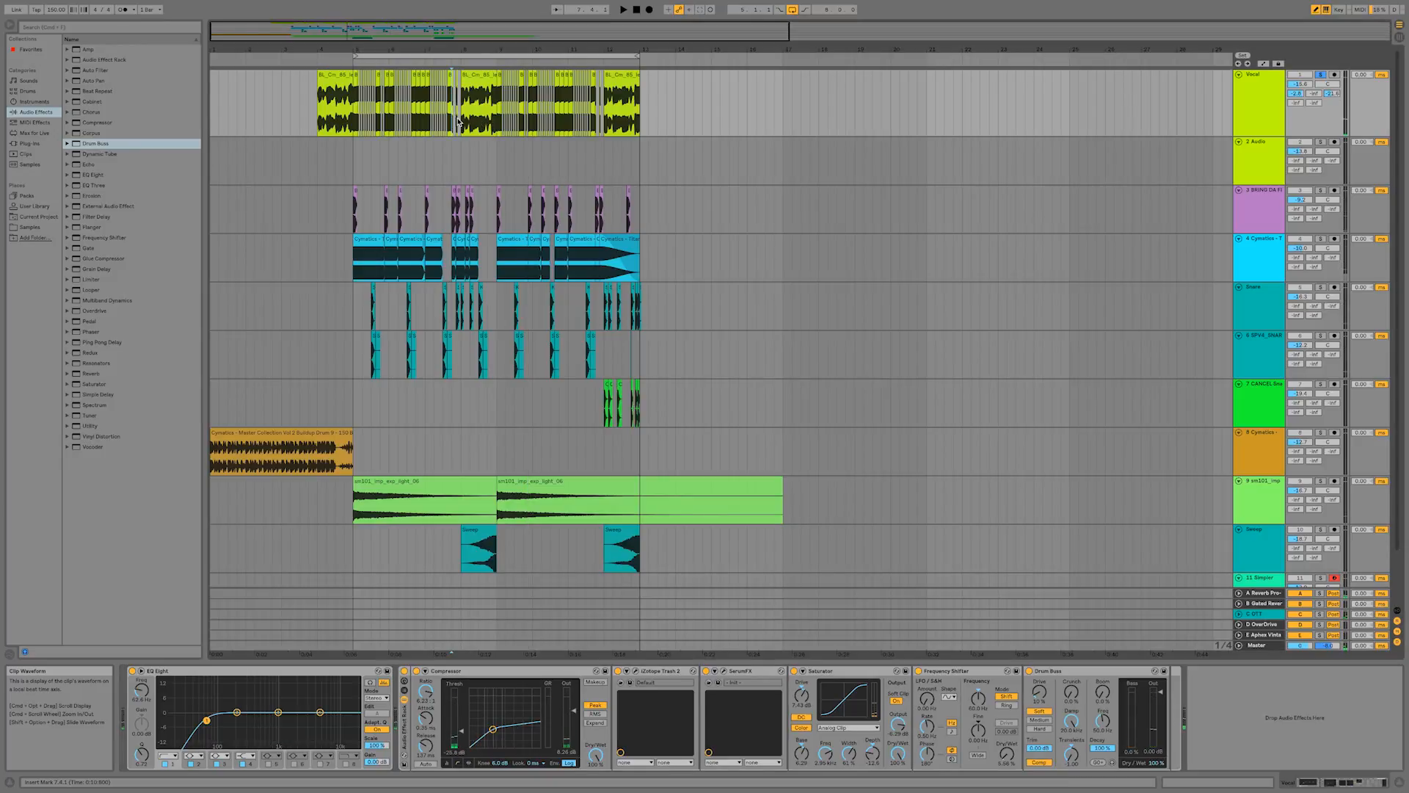
key("space")
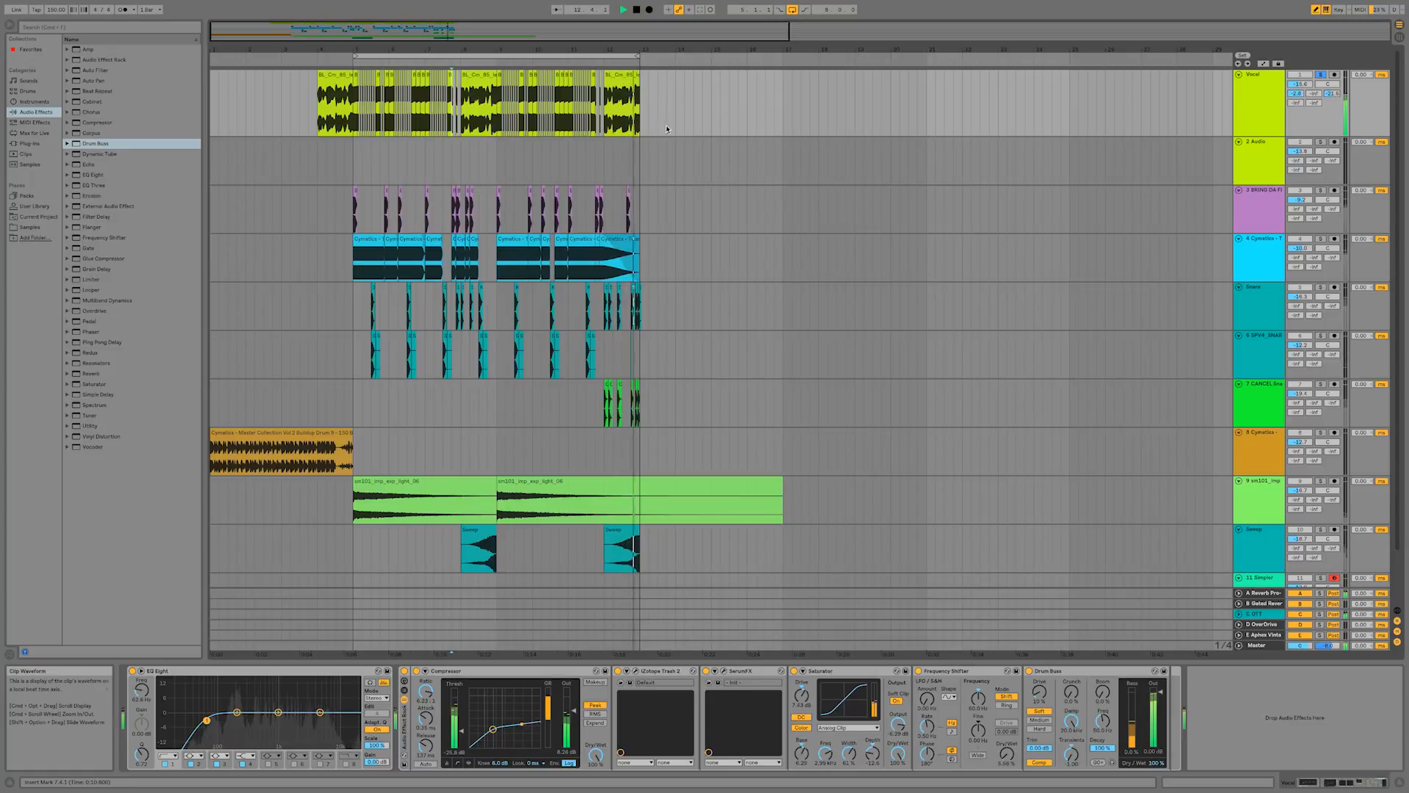
key("space")
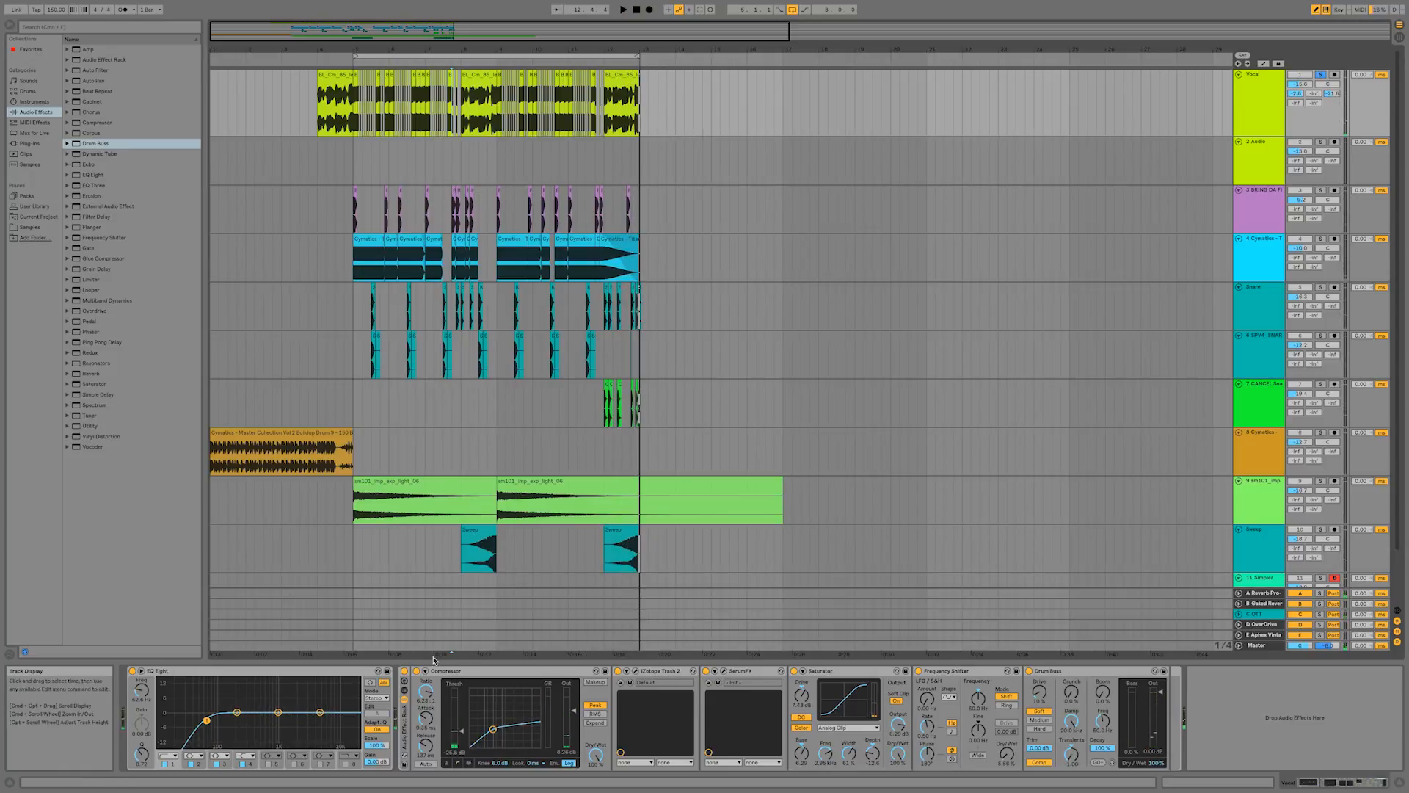
- Unsolo the Vocal track and adjust its send to the reverb return while playing the full mix
left_click(322, 310)
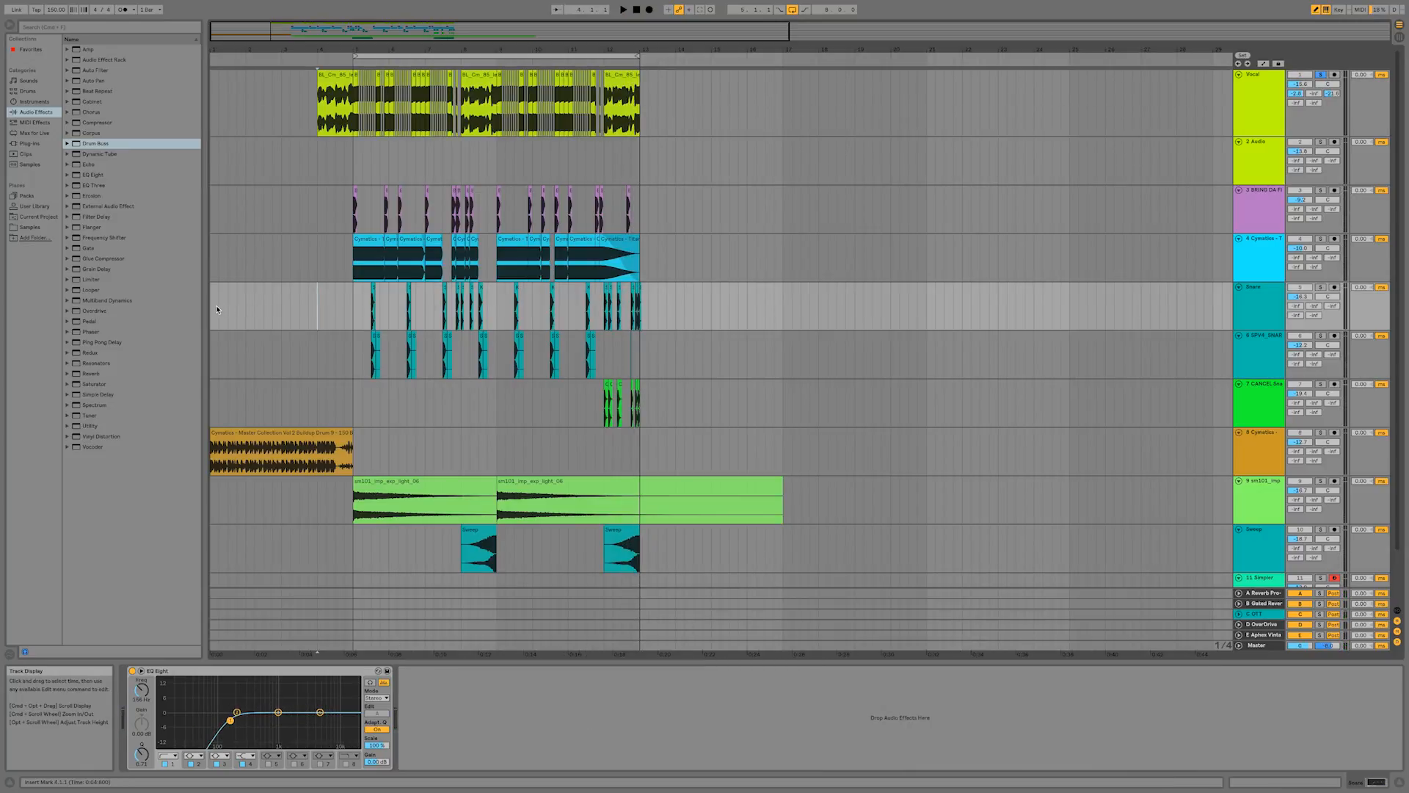
left_click(1321, 75)
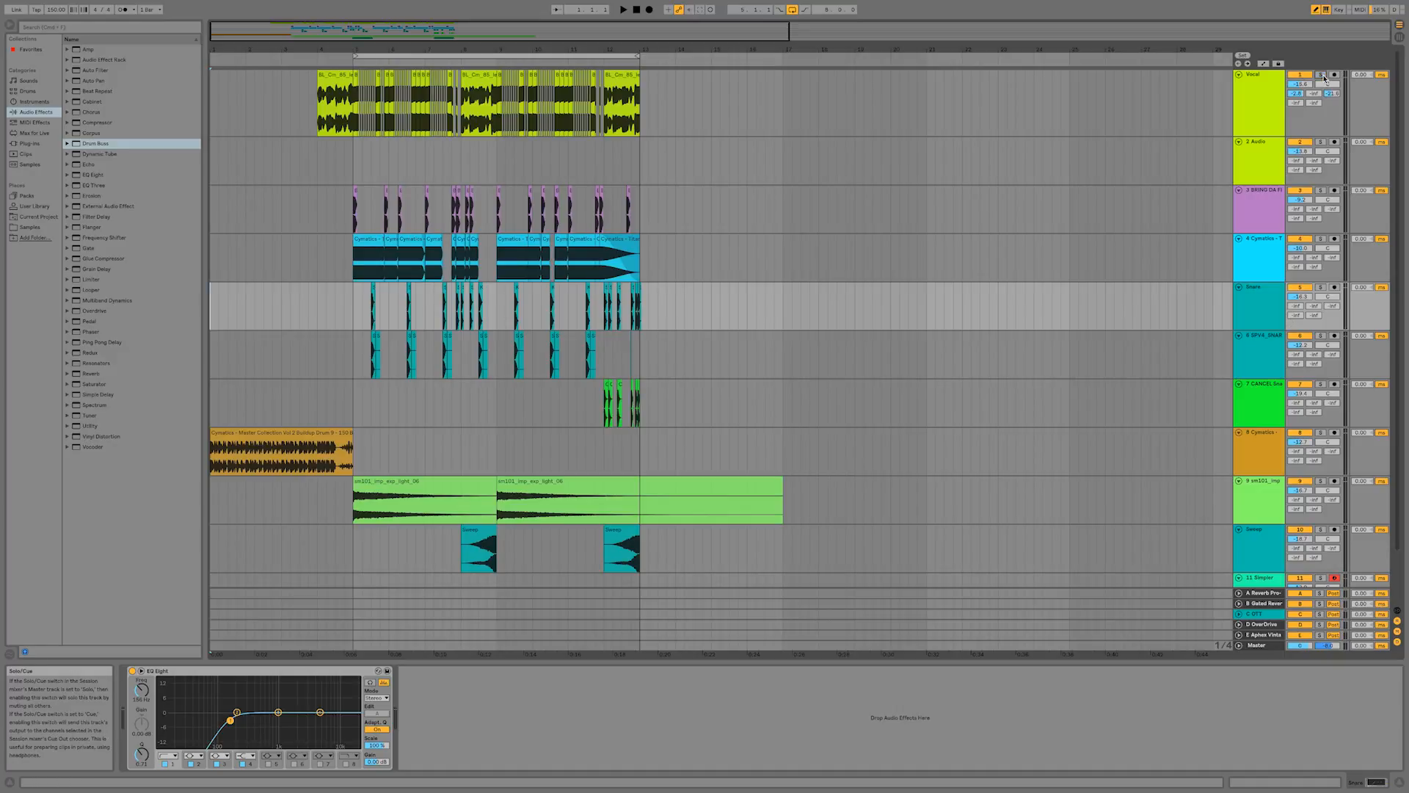
key("space")
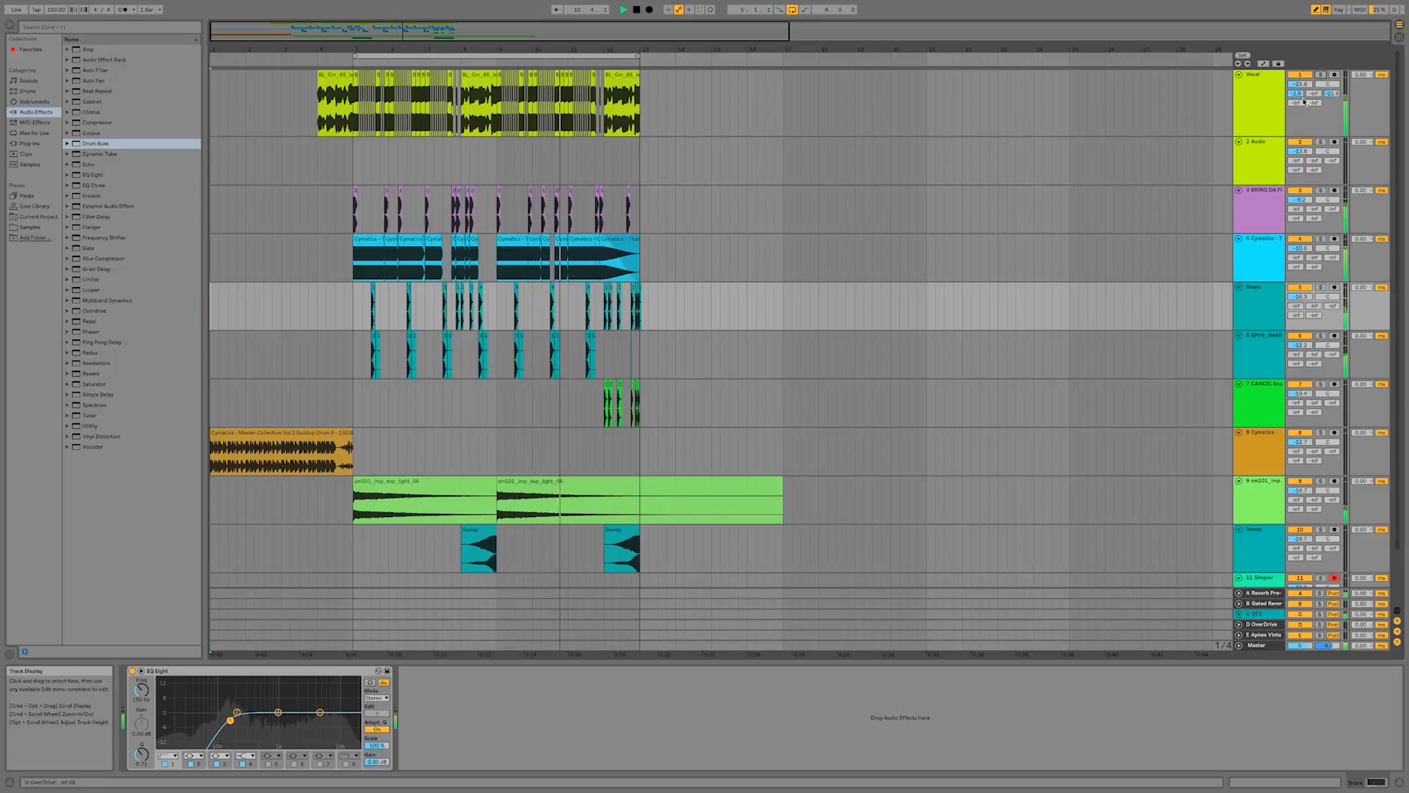
mouse_move(1296, 94)
left_mouse_down()
mouse_move(1296, 110)
mouse_move(1297, 93)
left_mouse_up()
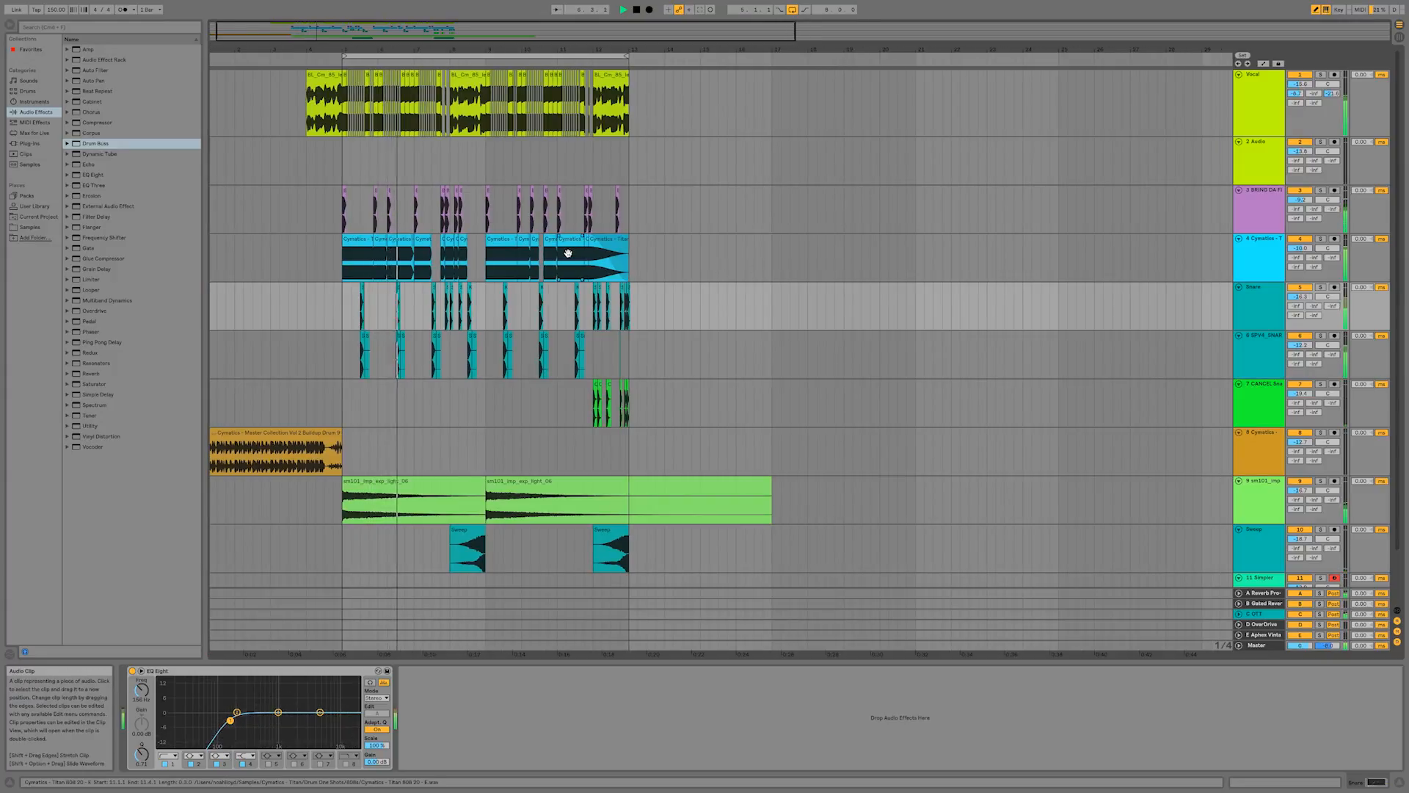
key("space")
- Compare the full mix with the Vocal effects rack bypassed and active, starting from the first vocal clip
left_click(1266, 105)
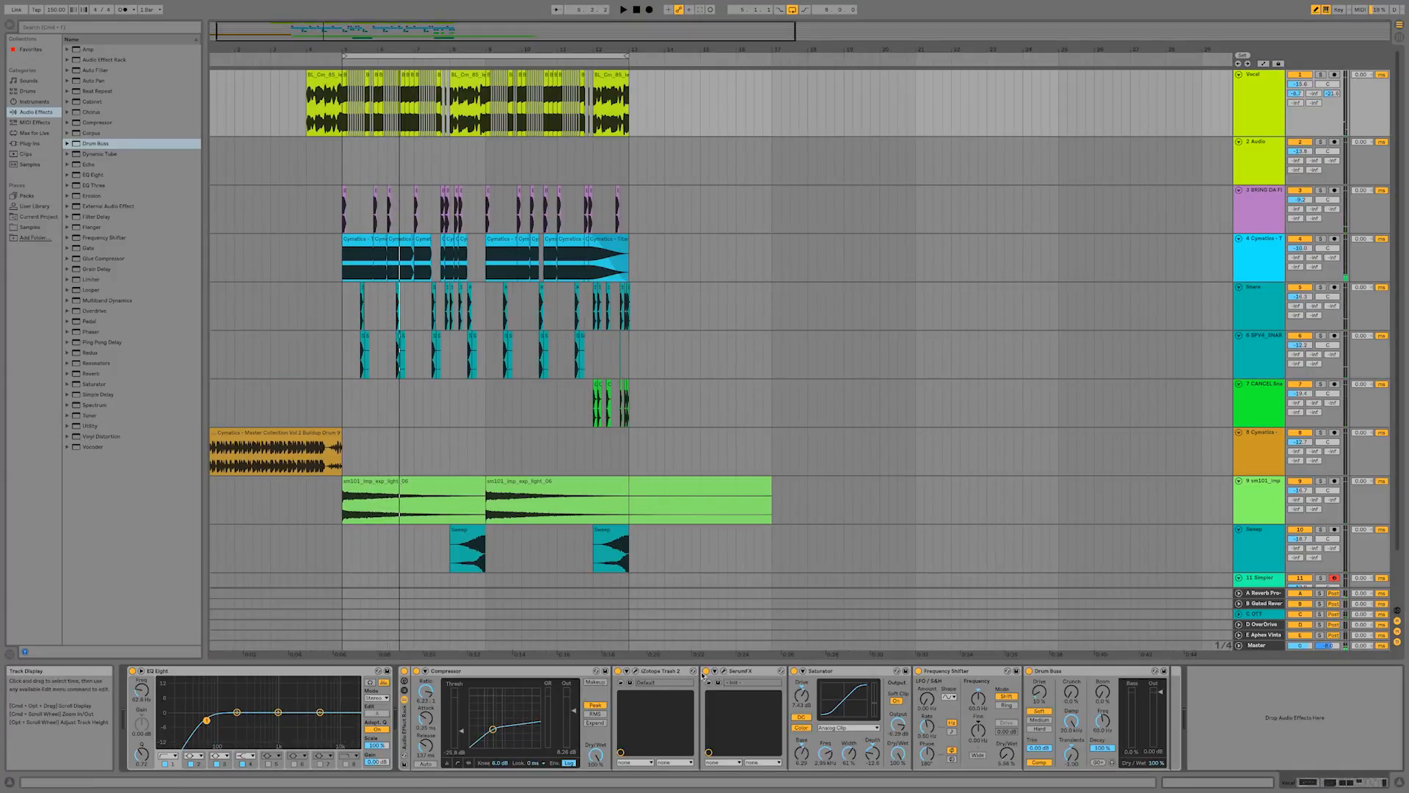
left_click(404, 672)
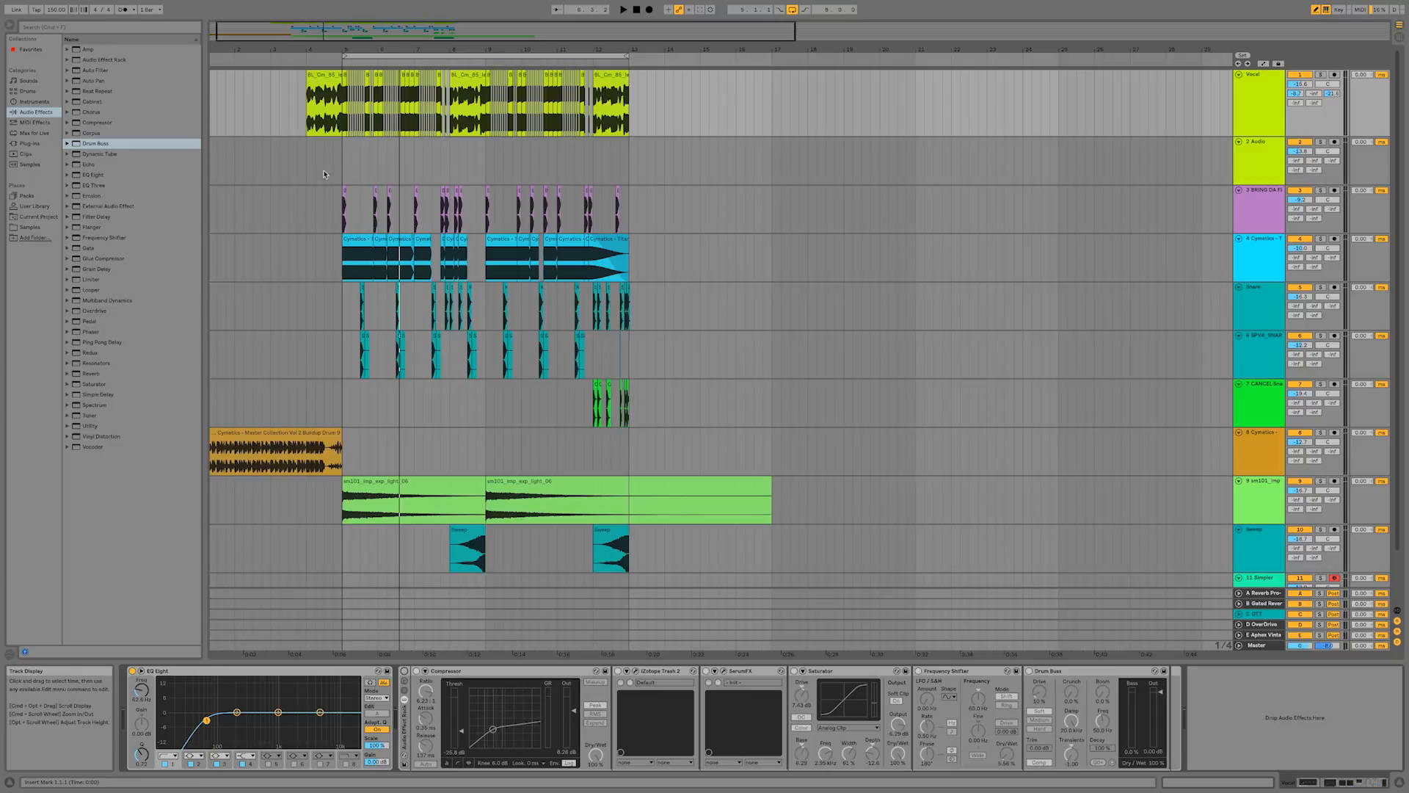
left_click(324, 121)
key("space")
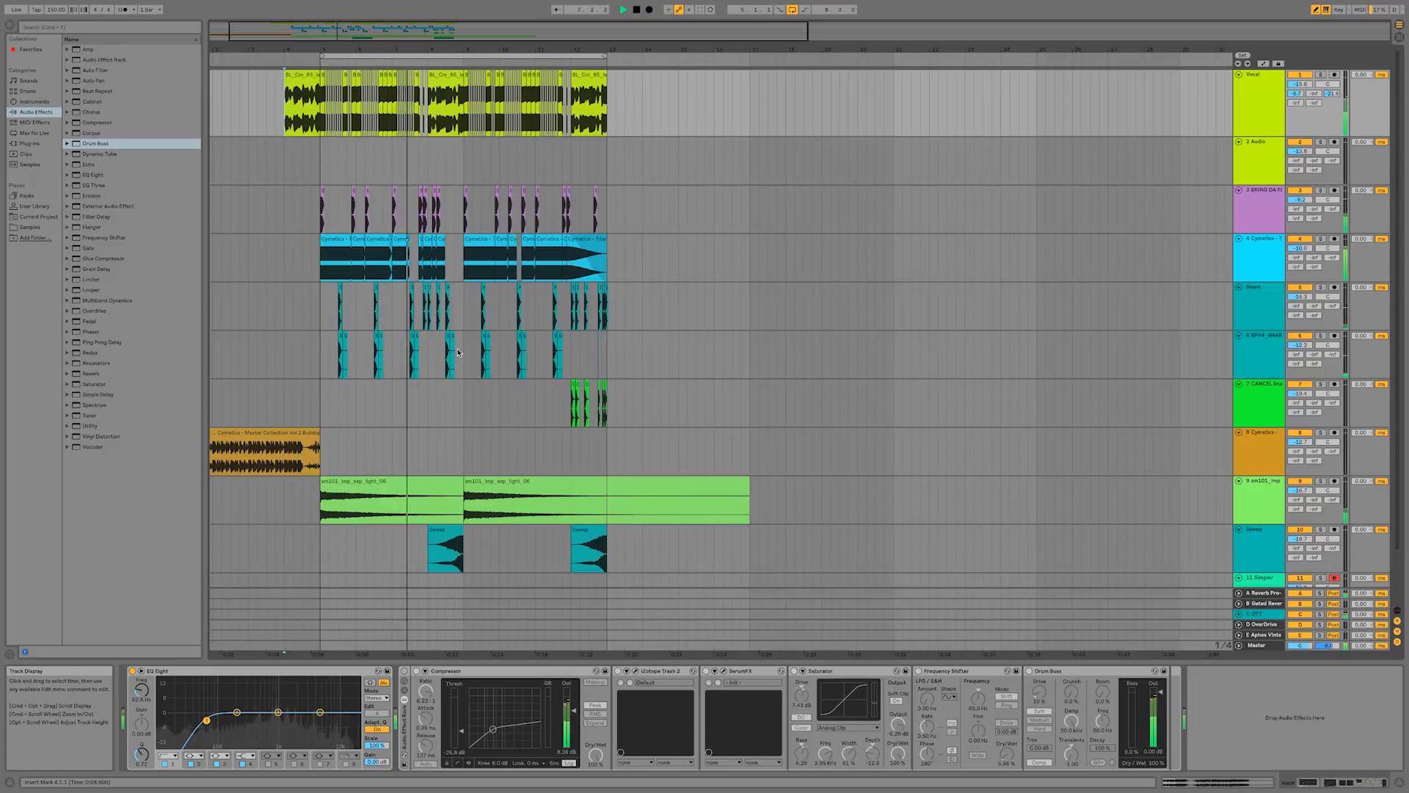
left_click(404, 672)
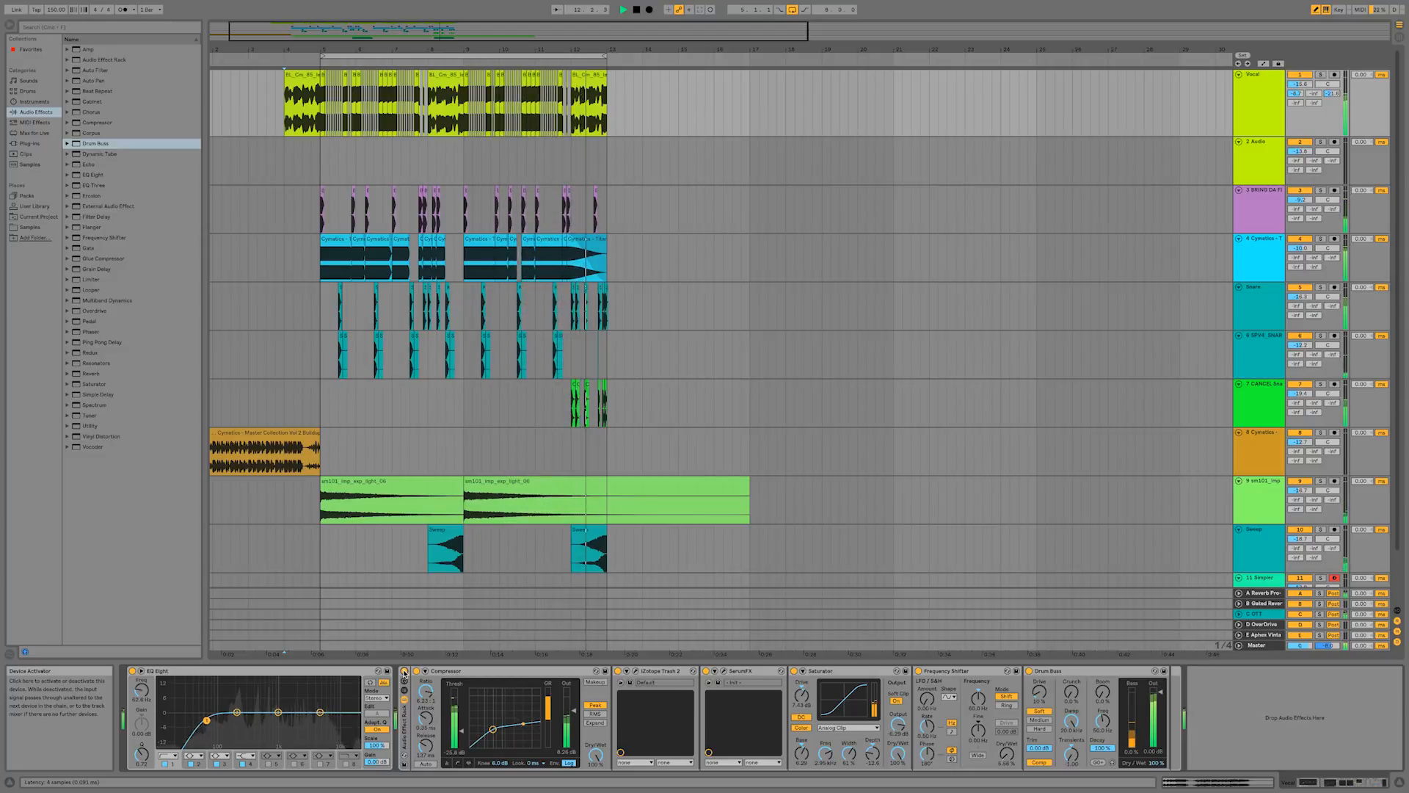
key("space")
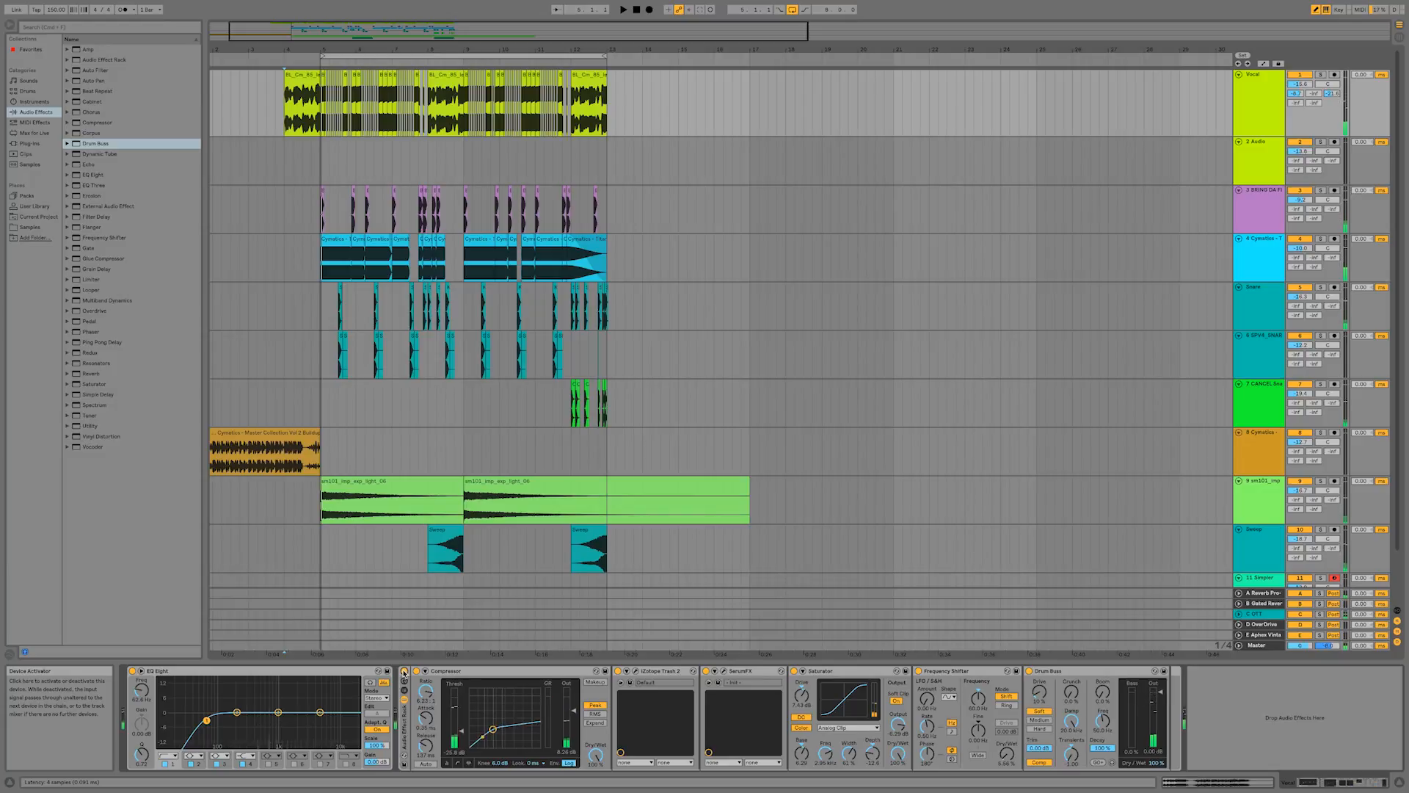
left_click(404, 670)
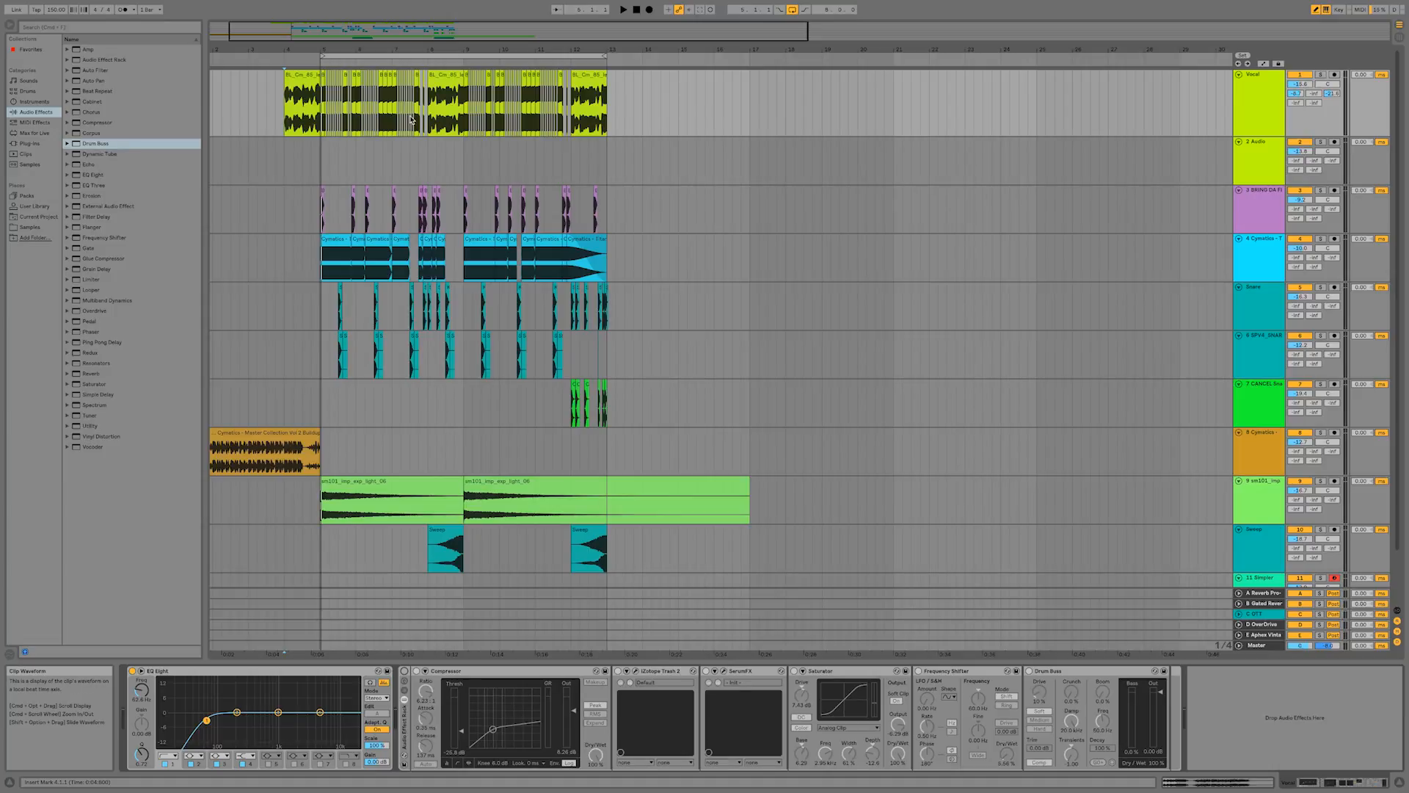
left_click(320, 121)
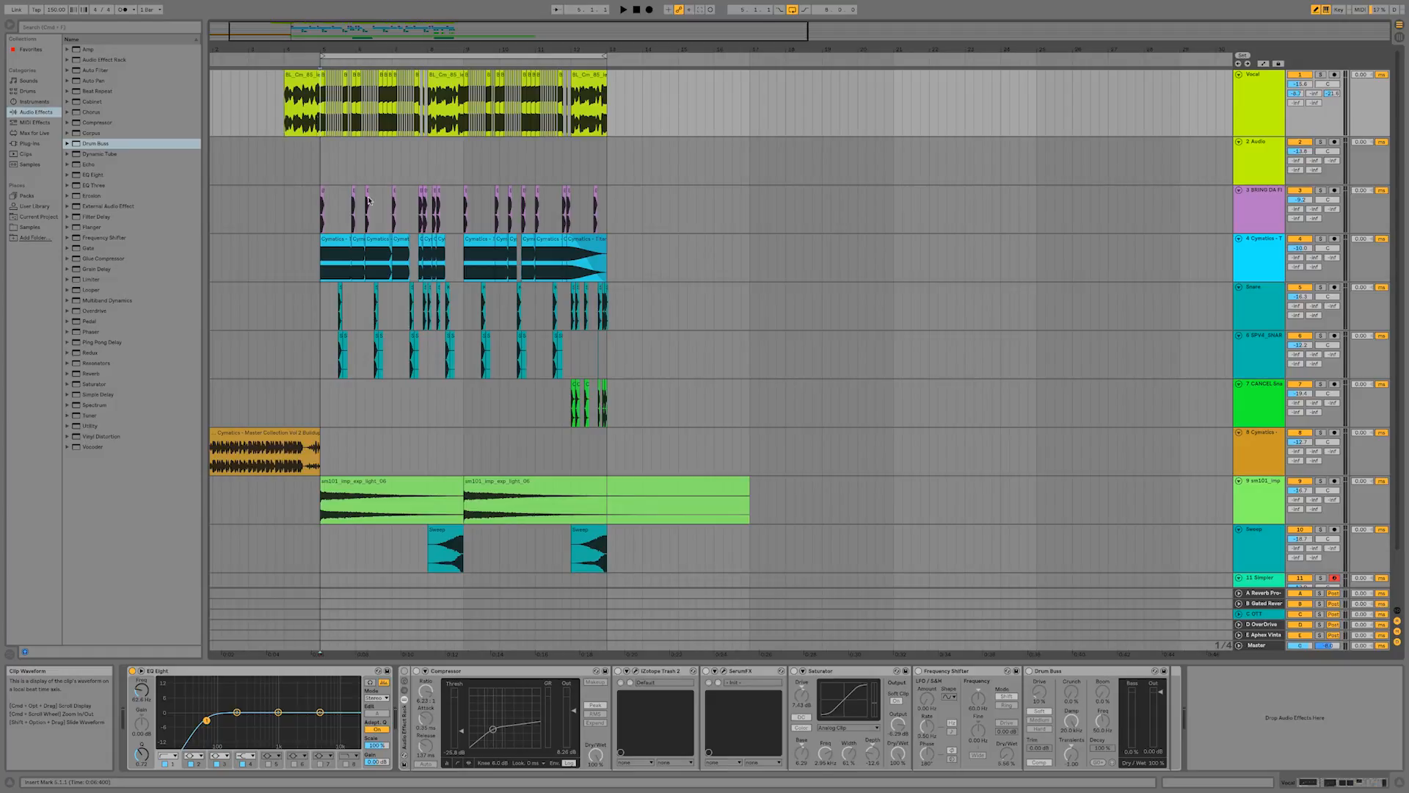